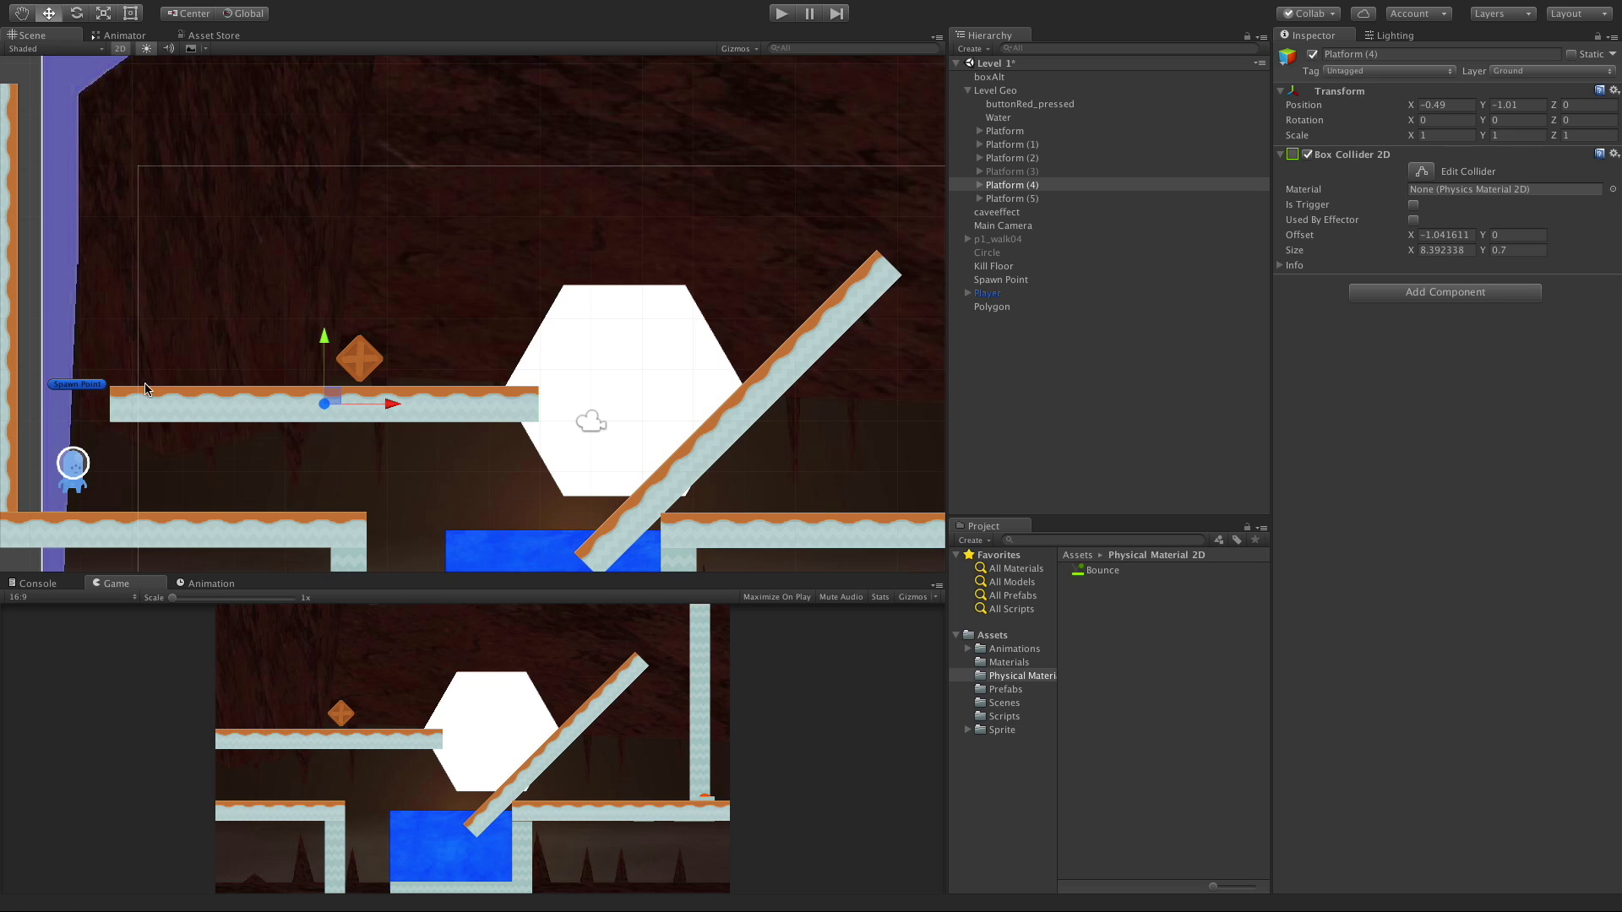
Add a Platform Effector 2D component to Platform (4) and enable Used By Effector on its Box Collider 2D
left_click(1484, 292)
type("platform")
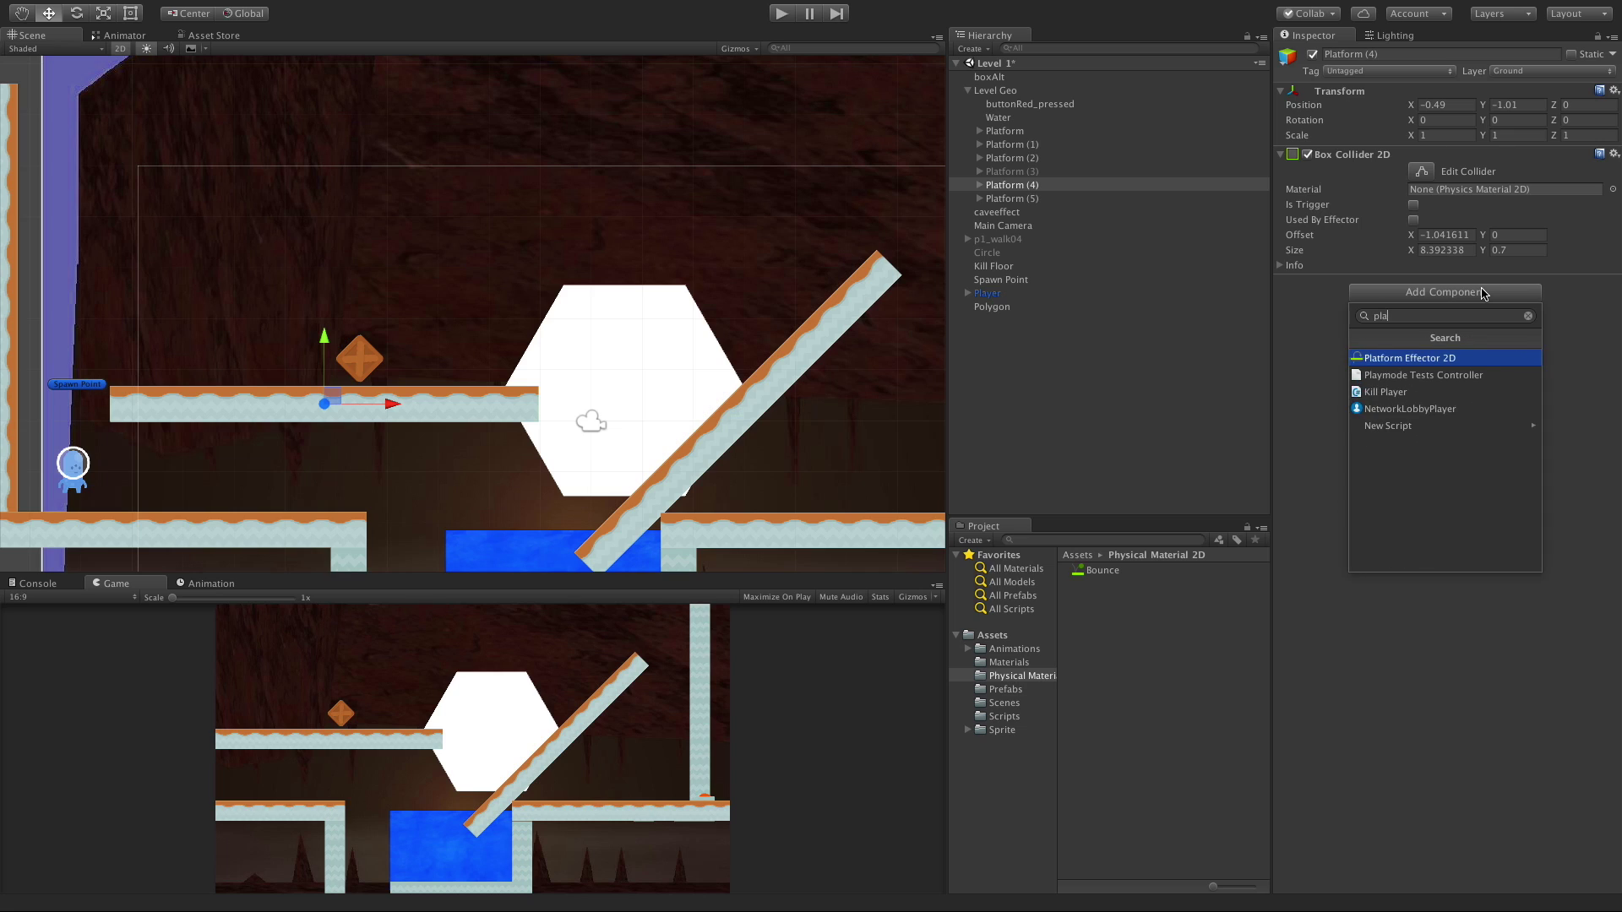
key("Return")
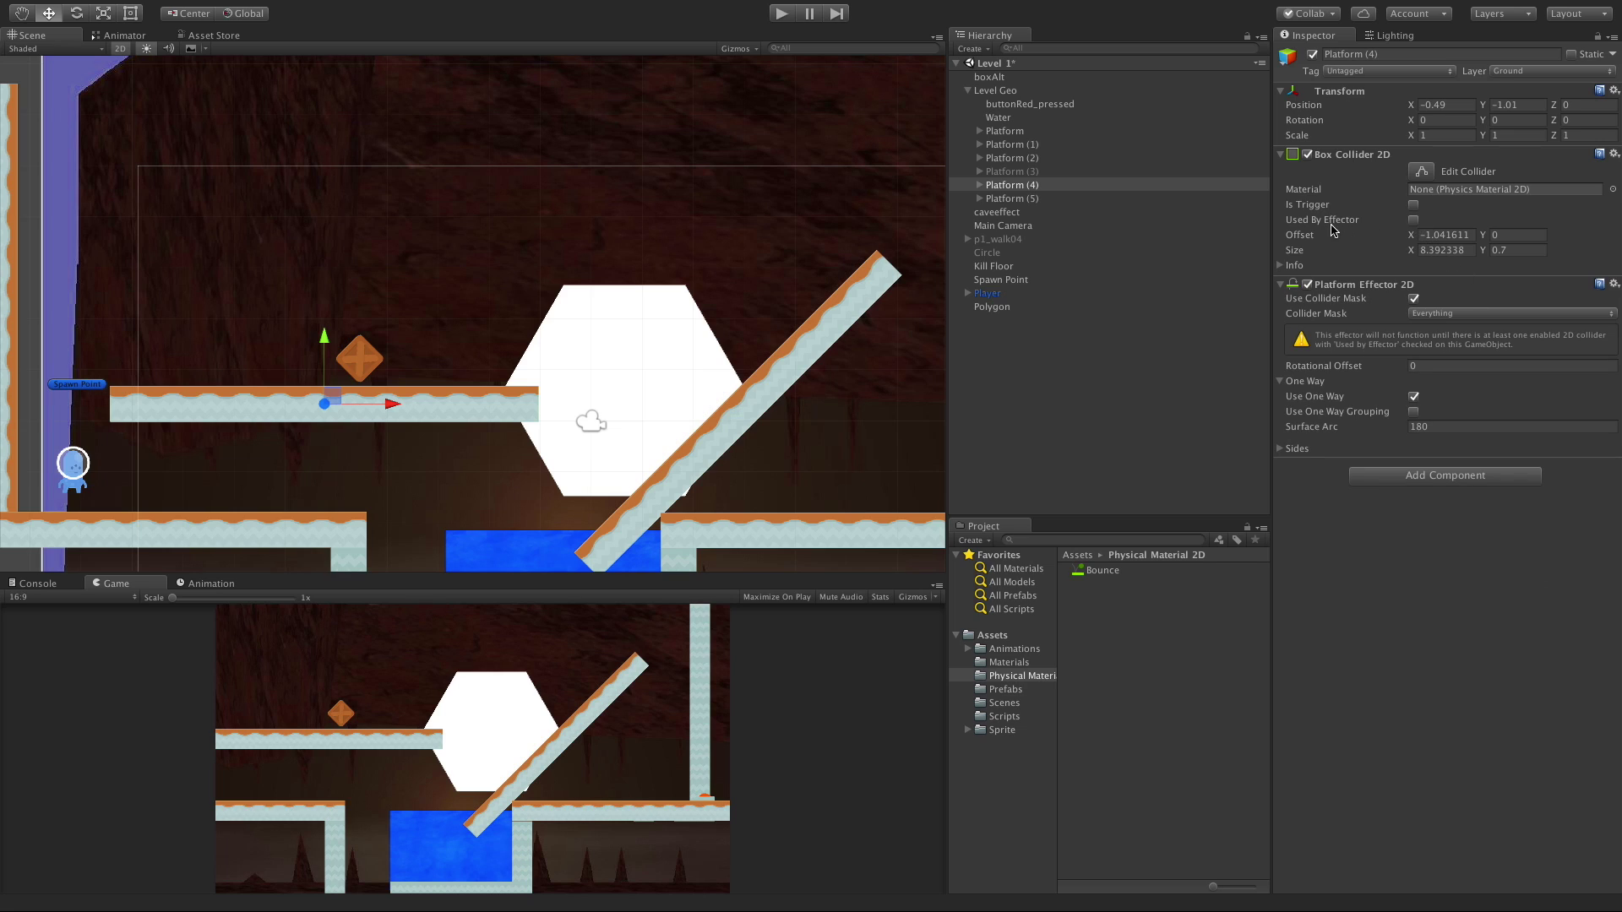
left_click(1415, 220)
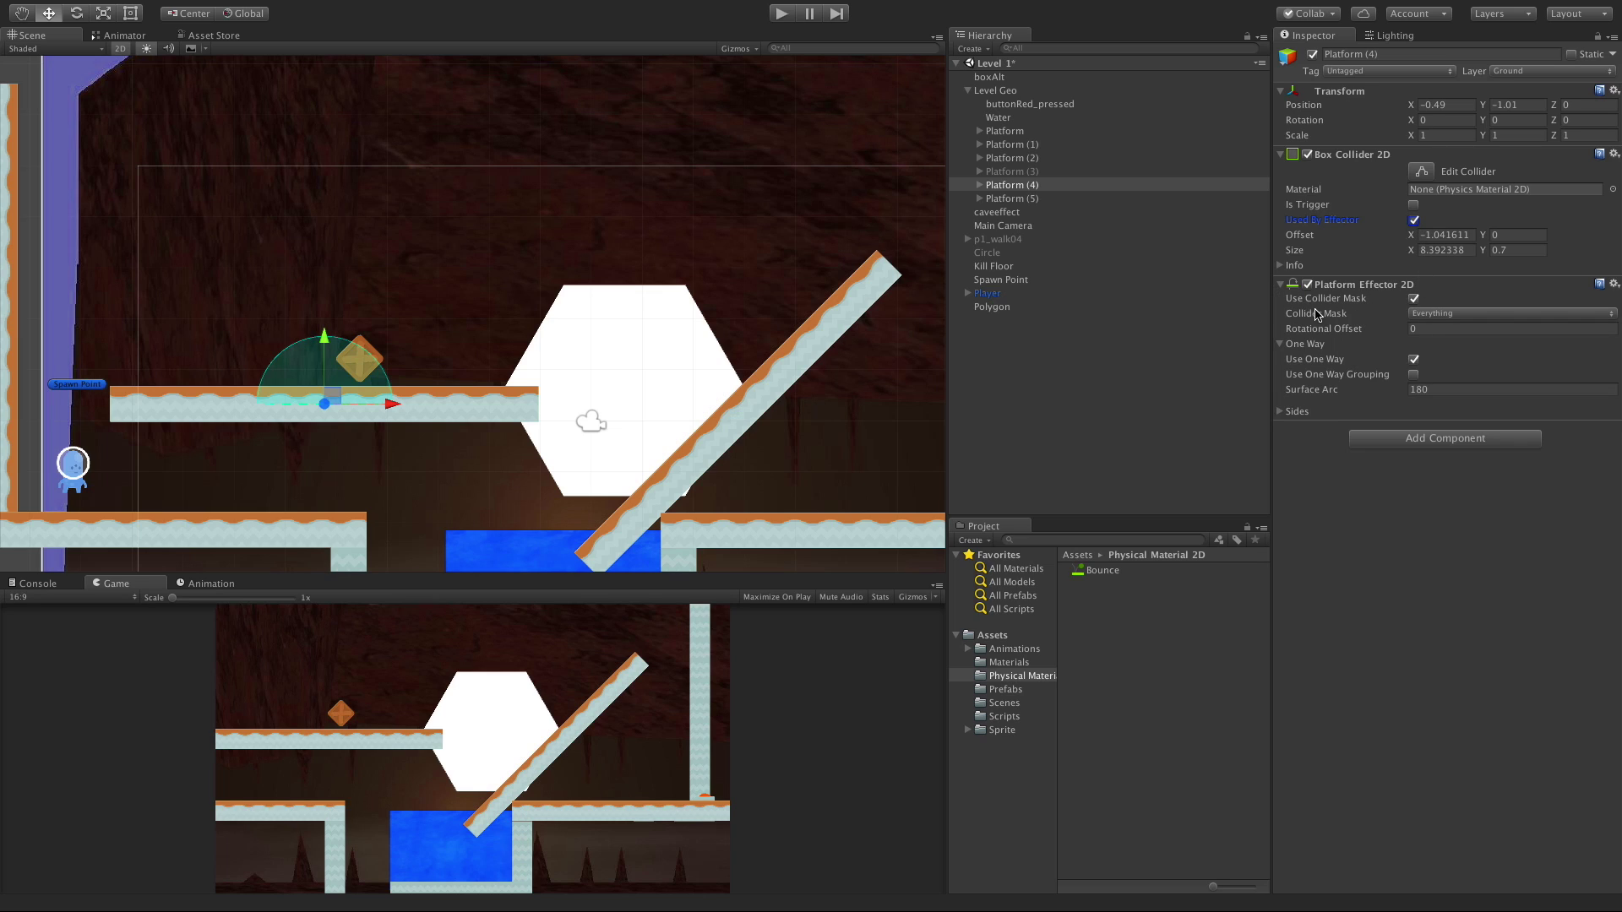
Turn off Use Collider Mask on the Platform Effector 2D of Platform (4)
left_click(1415, 300)
left_click(1416, 300)
left_click(1414, 300)
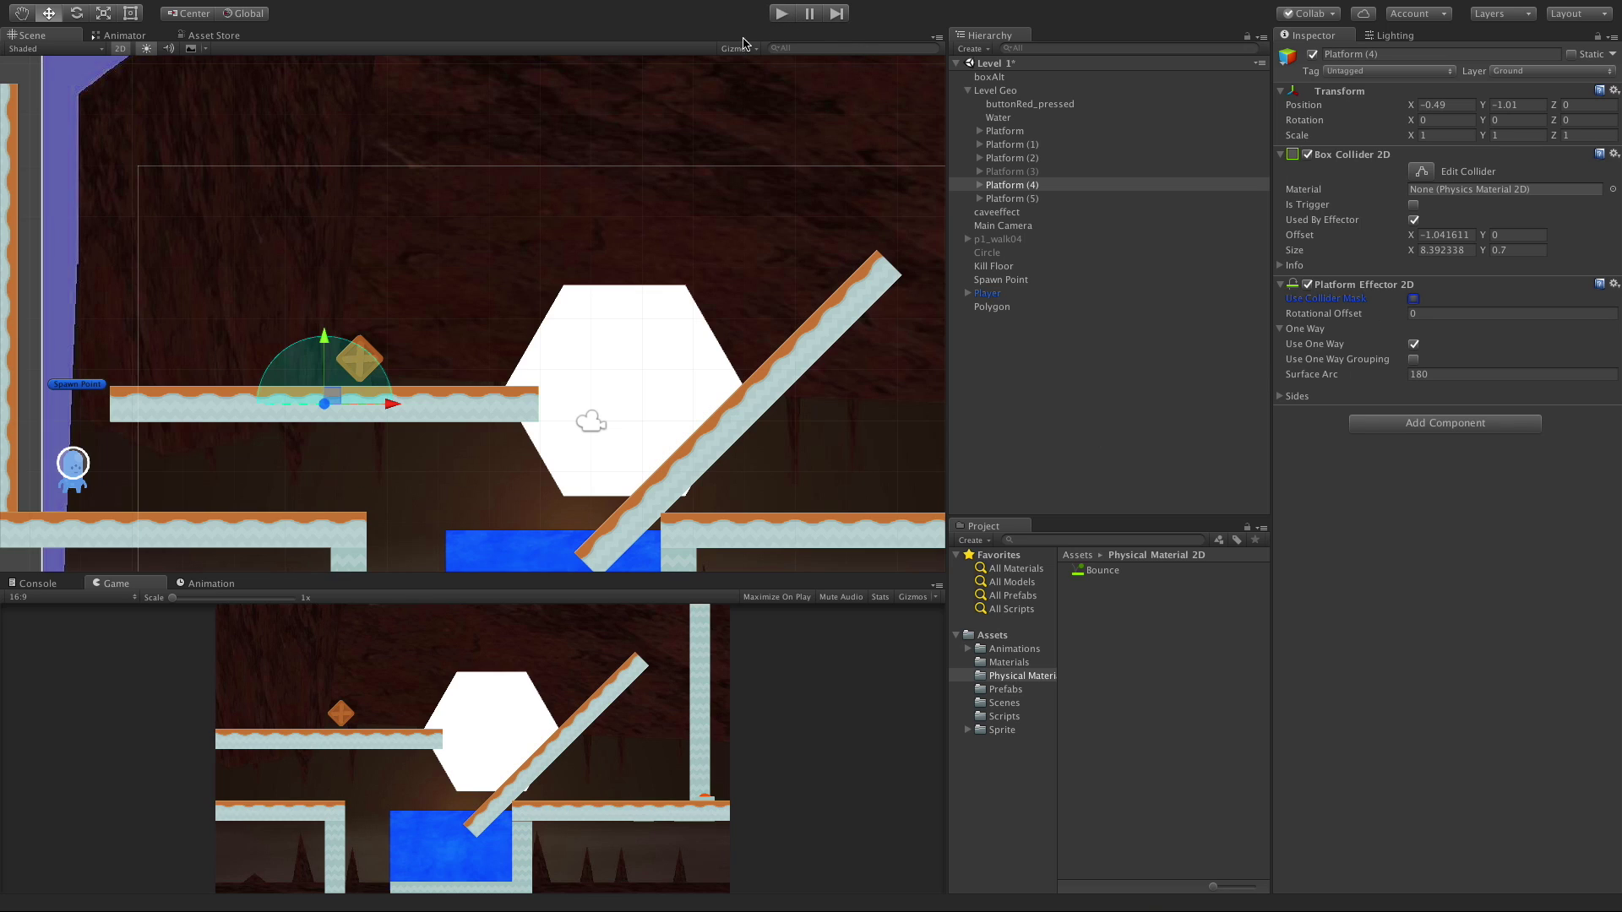
Play-test the level by jumping the character onto Platform (4) and pushing the box, and stop the game
left_click(779, 14)
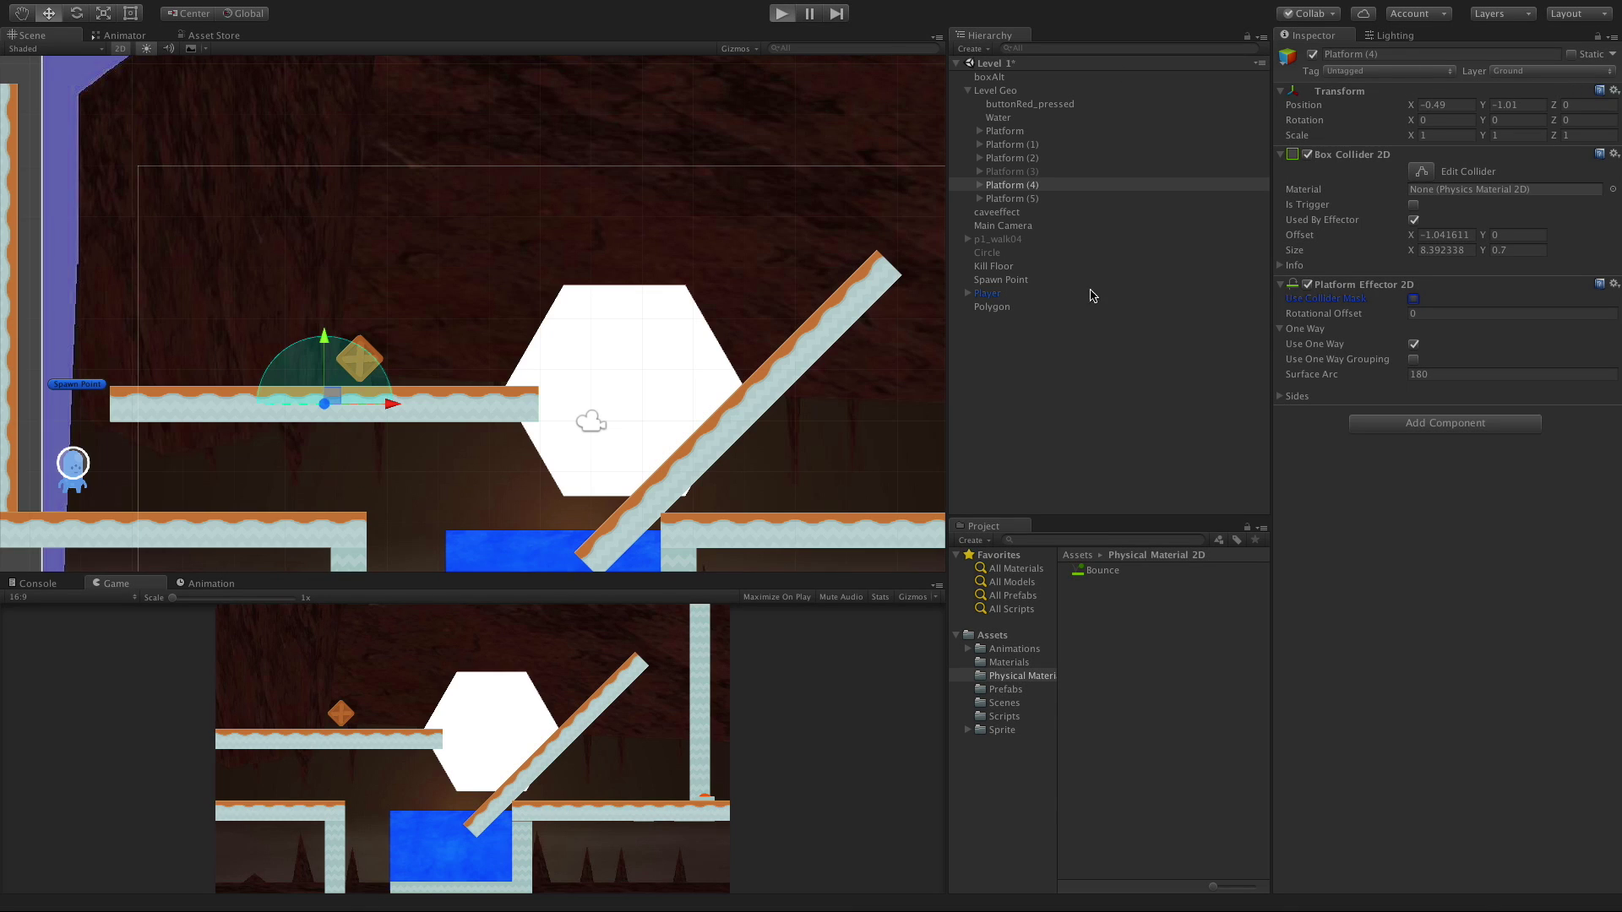
left_click(482, 717)
key("a")
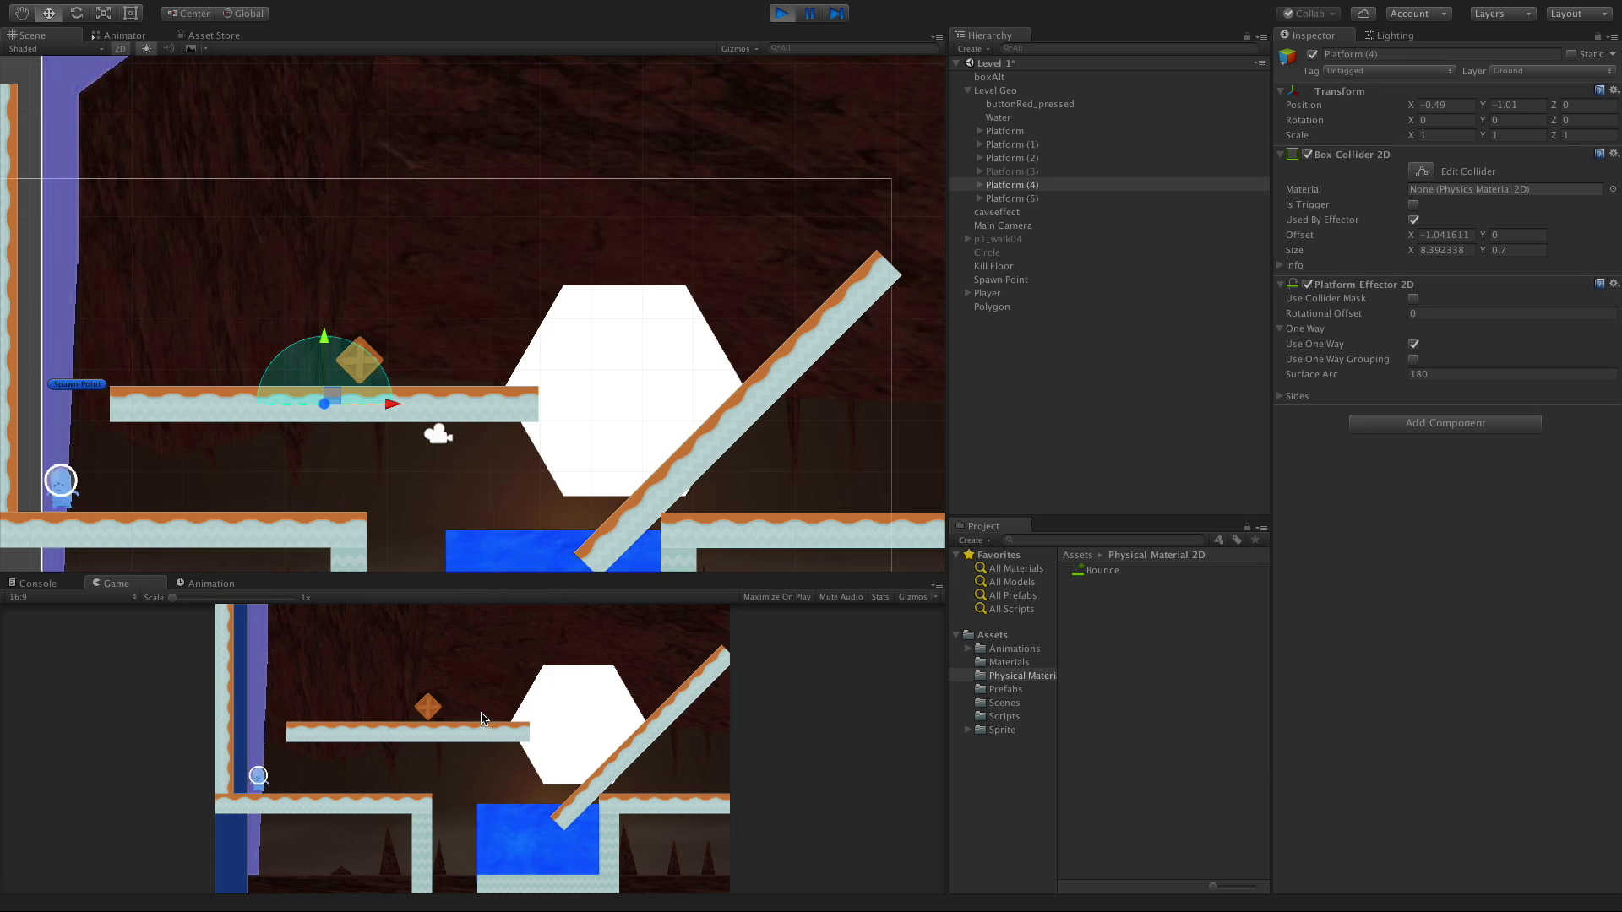
key("space")
key("d")
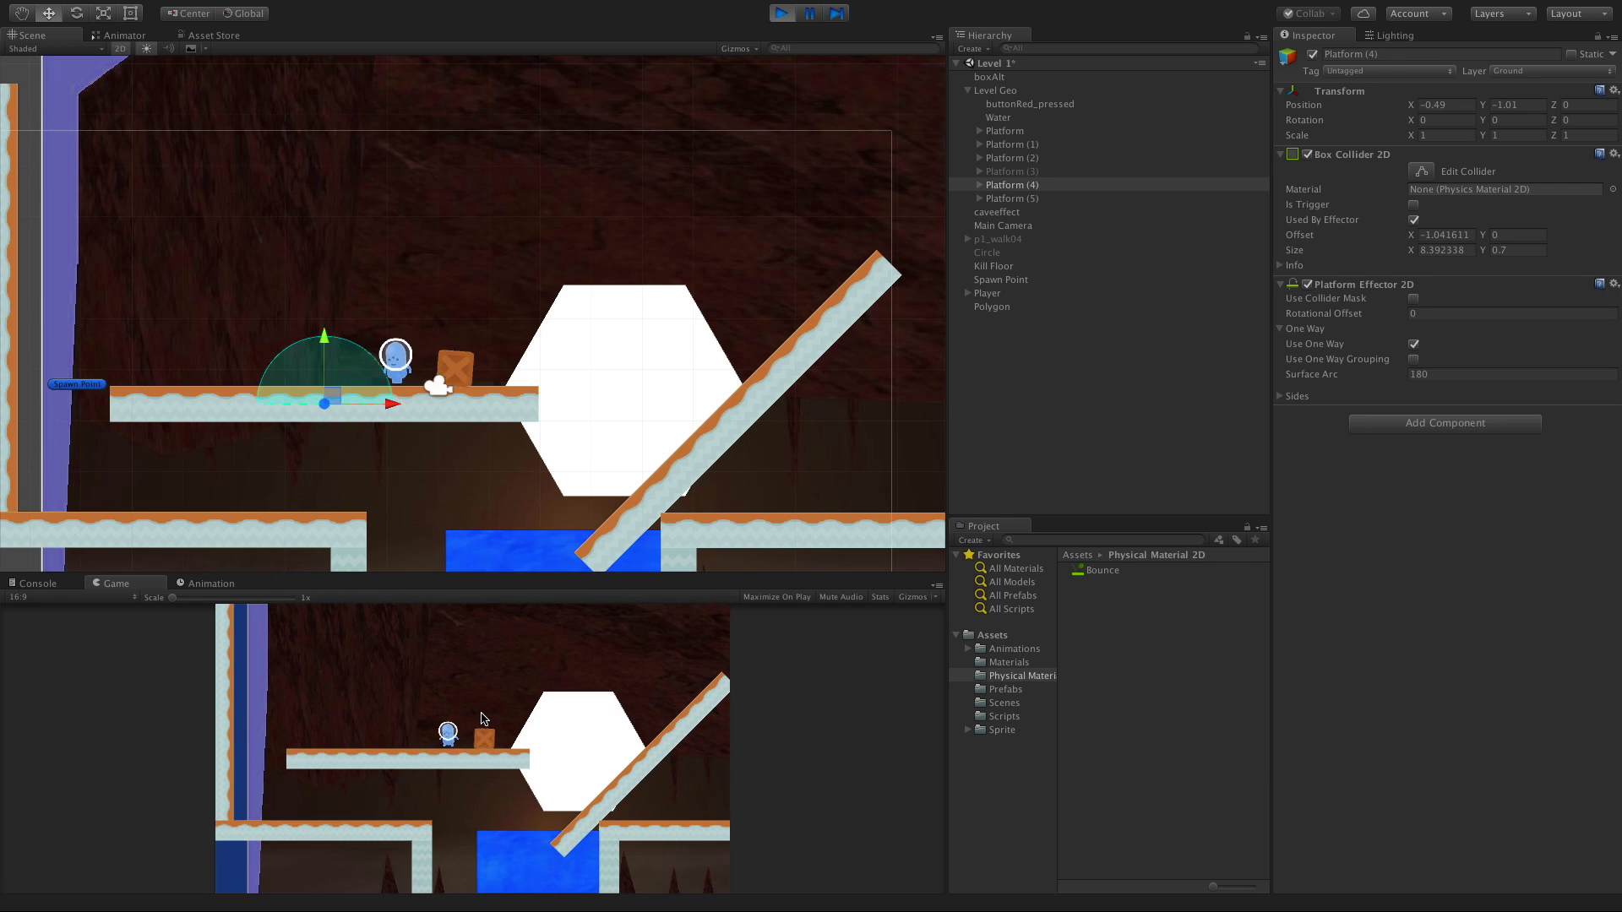
key("Left")
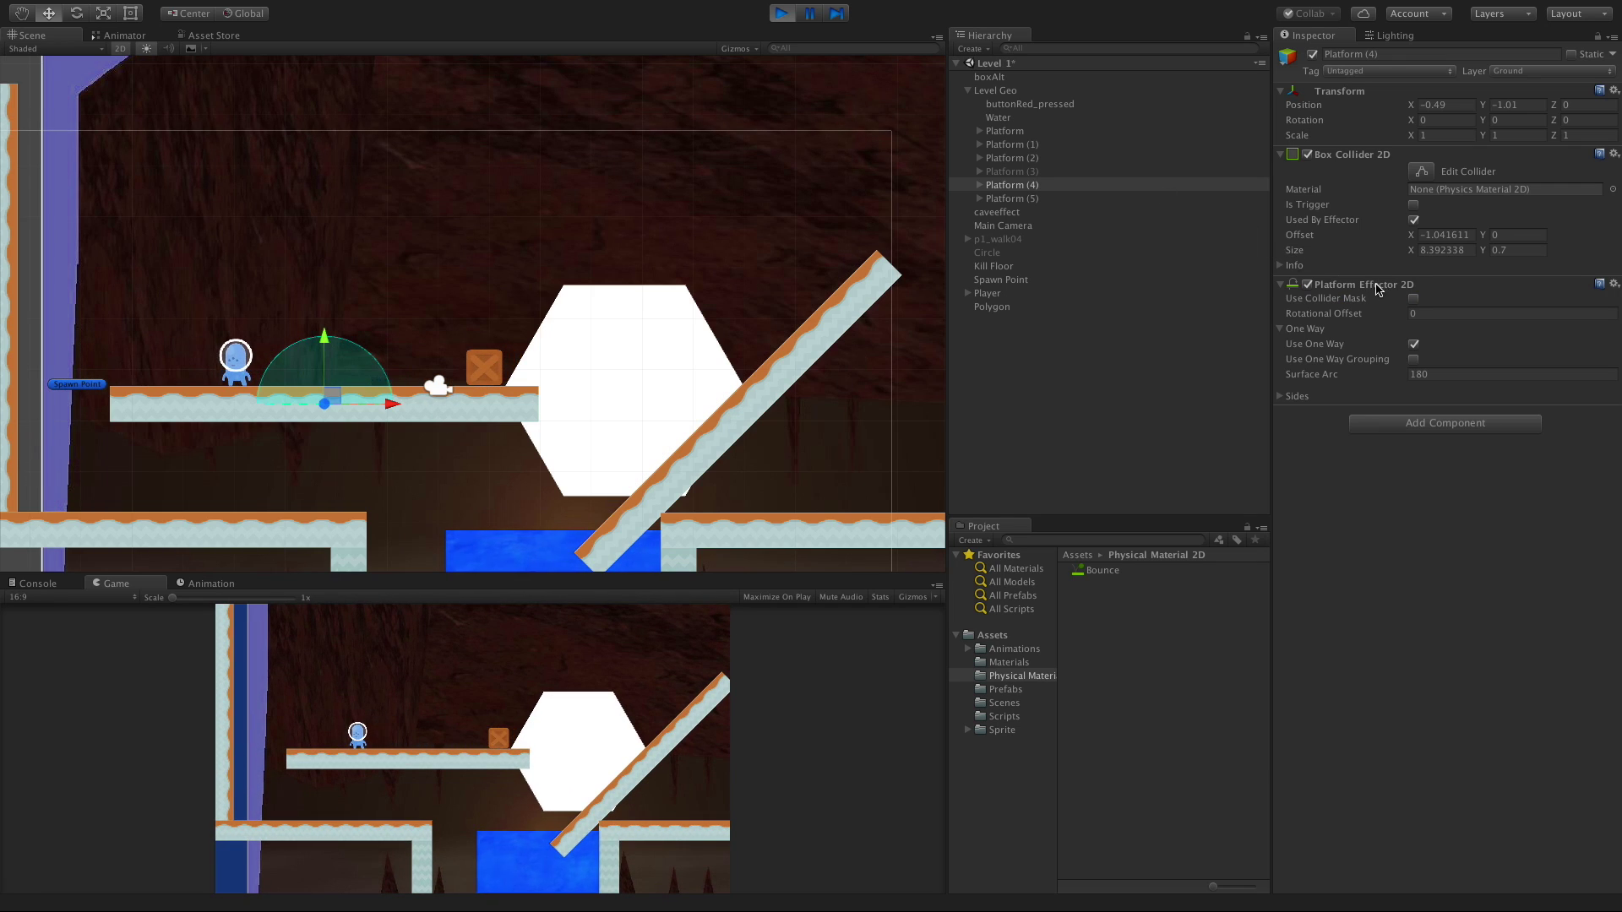
left_click(782, 14)
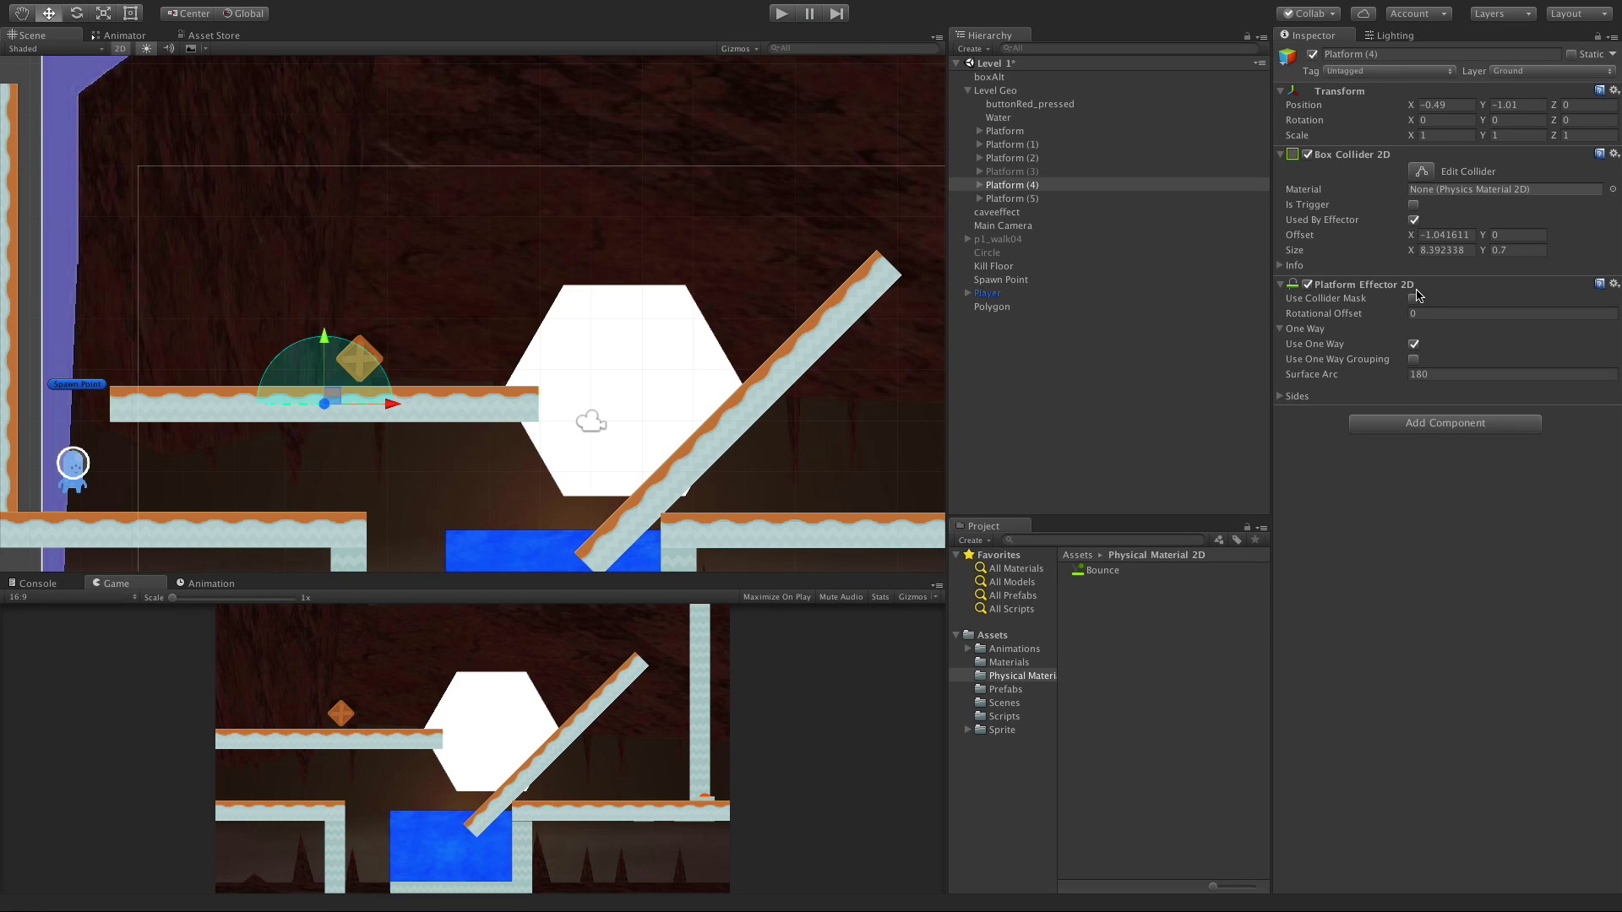
Turn on Use Collider Mask for the platform effector and limit the Collider Mask to the Player layer only
left_click(1413, 299)
left_click(1435, 316)
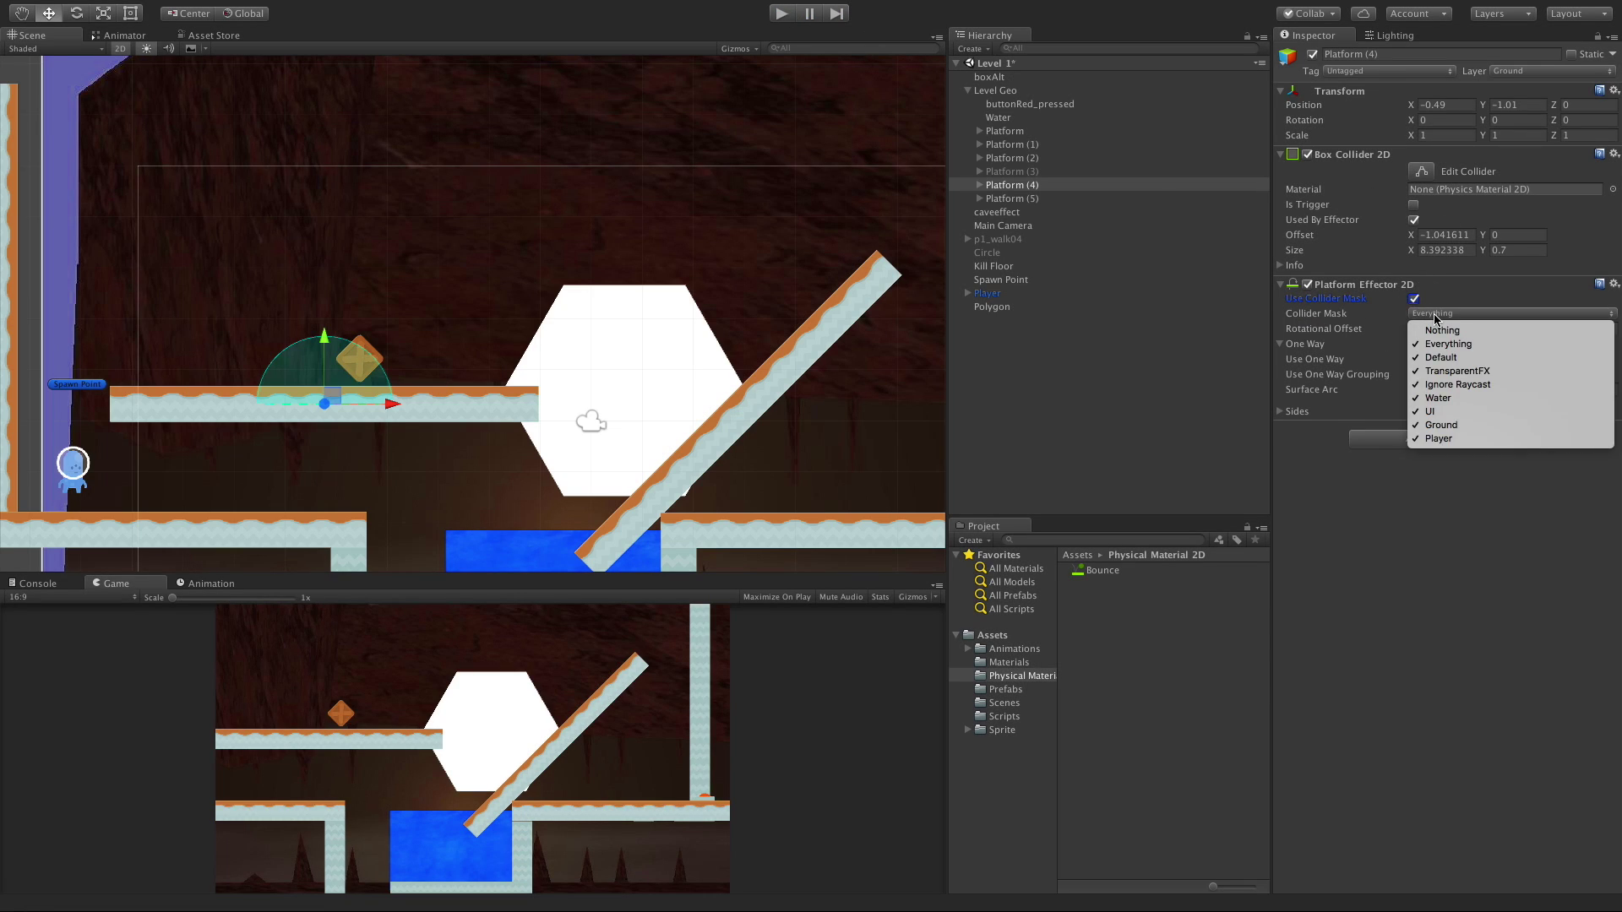
left_click(1443, 330)
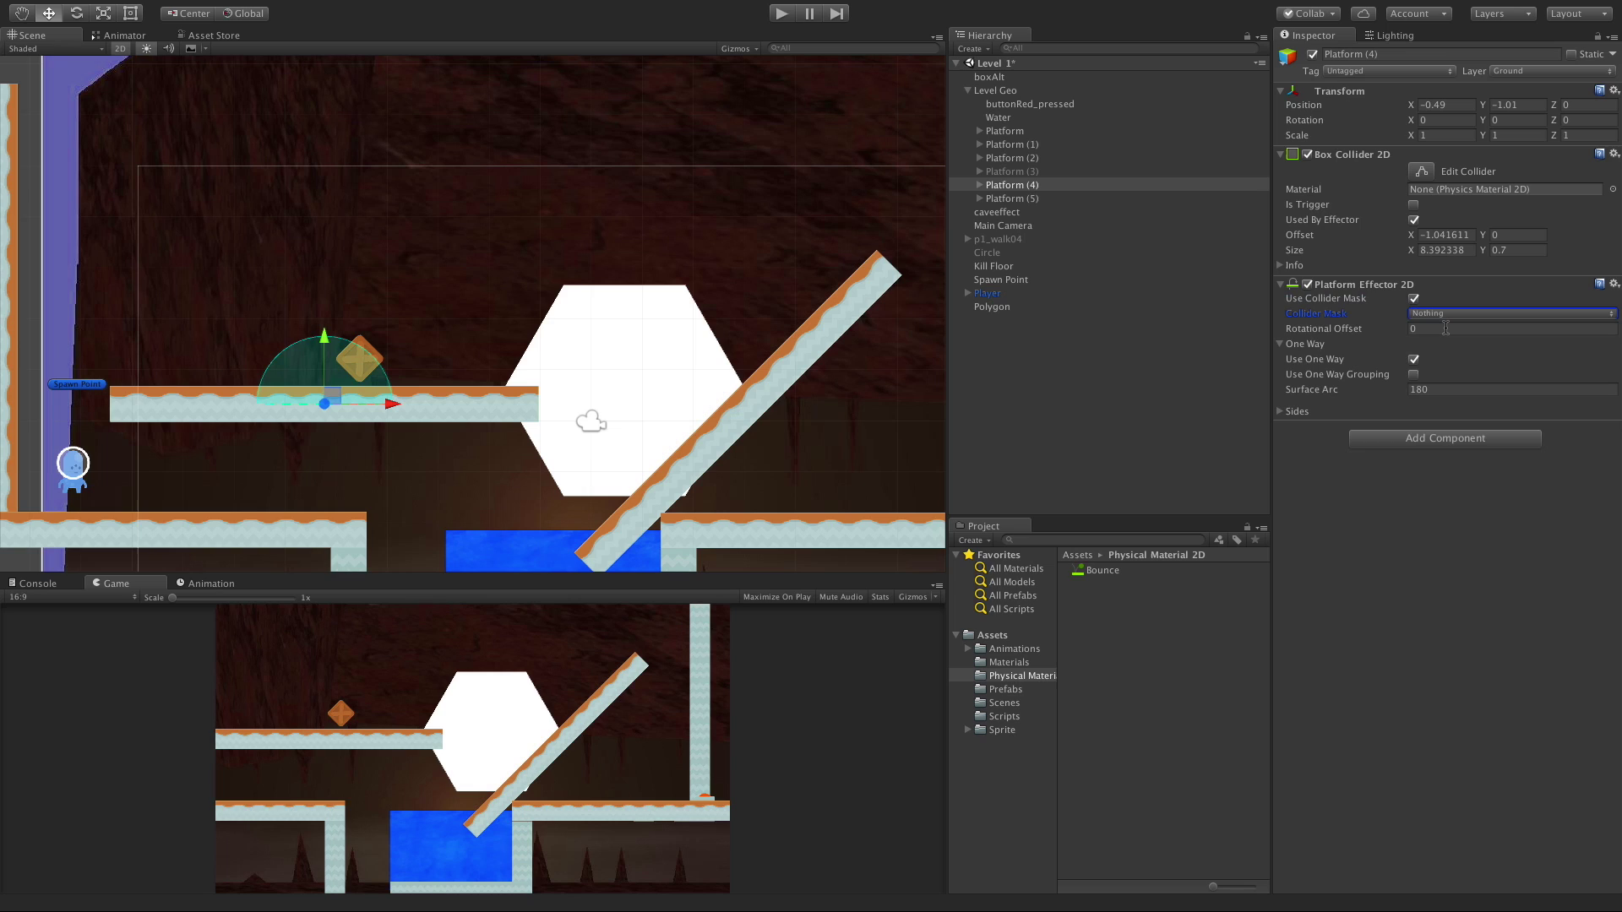
left_click(1449, 317)
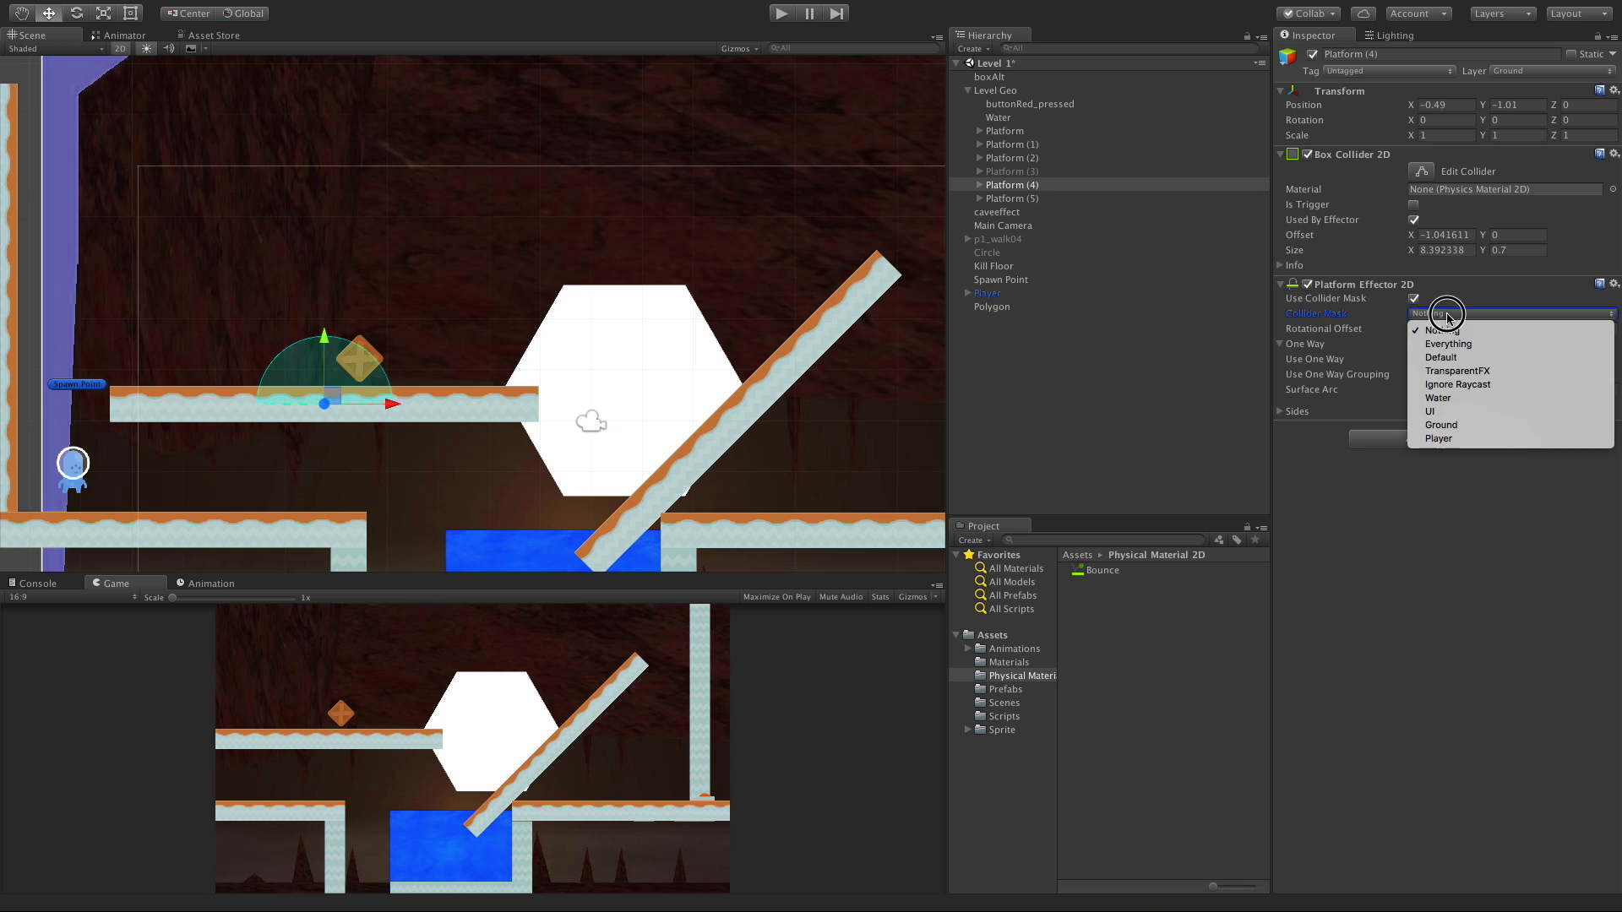
left_click(1481, 435)
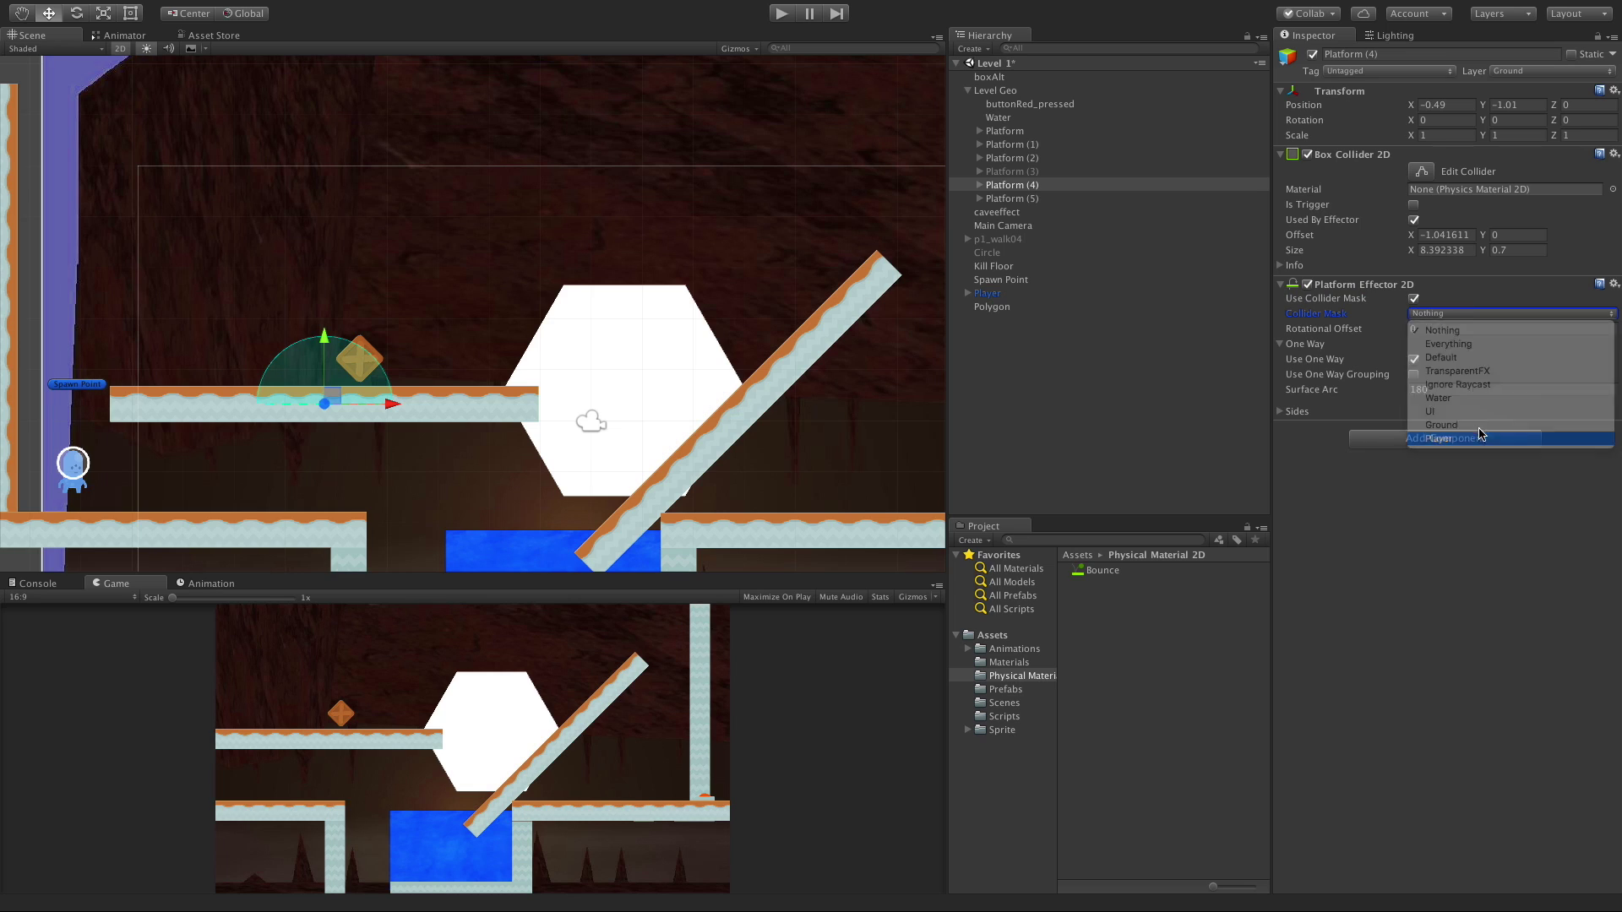
Check the layers of the orange box and the player, and play-test how both interact with the Player-only platform
left_click(357, 364)
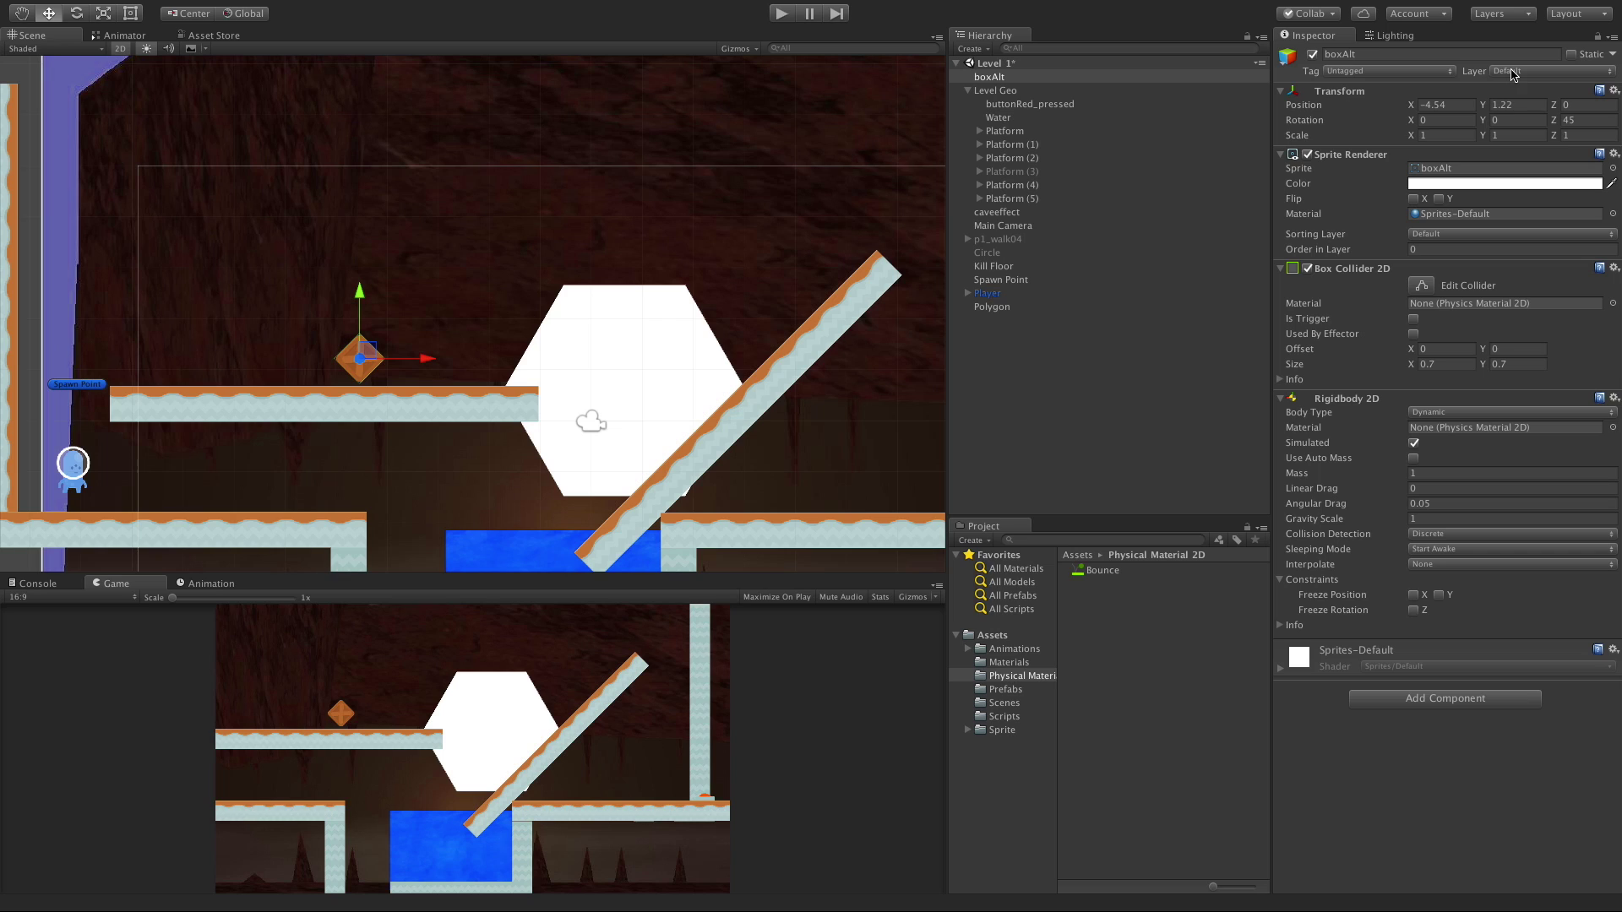
left_click(75, 447)
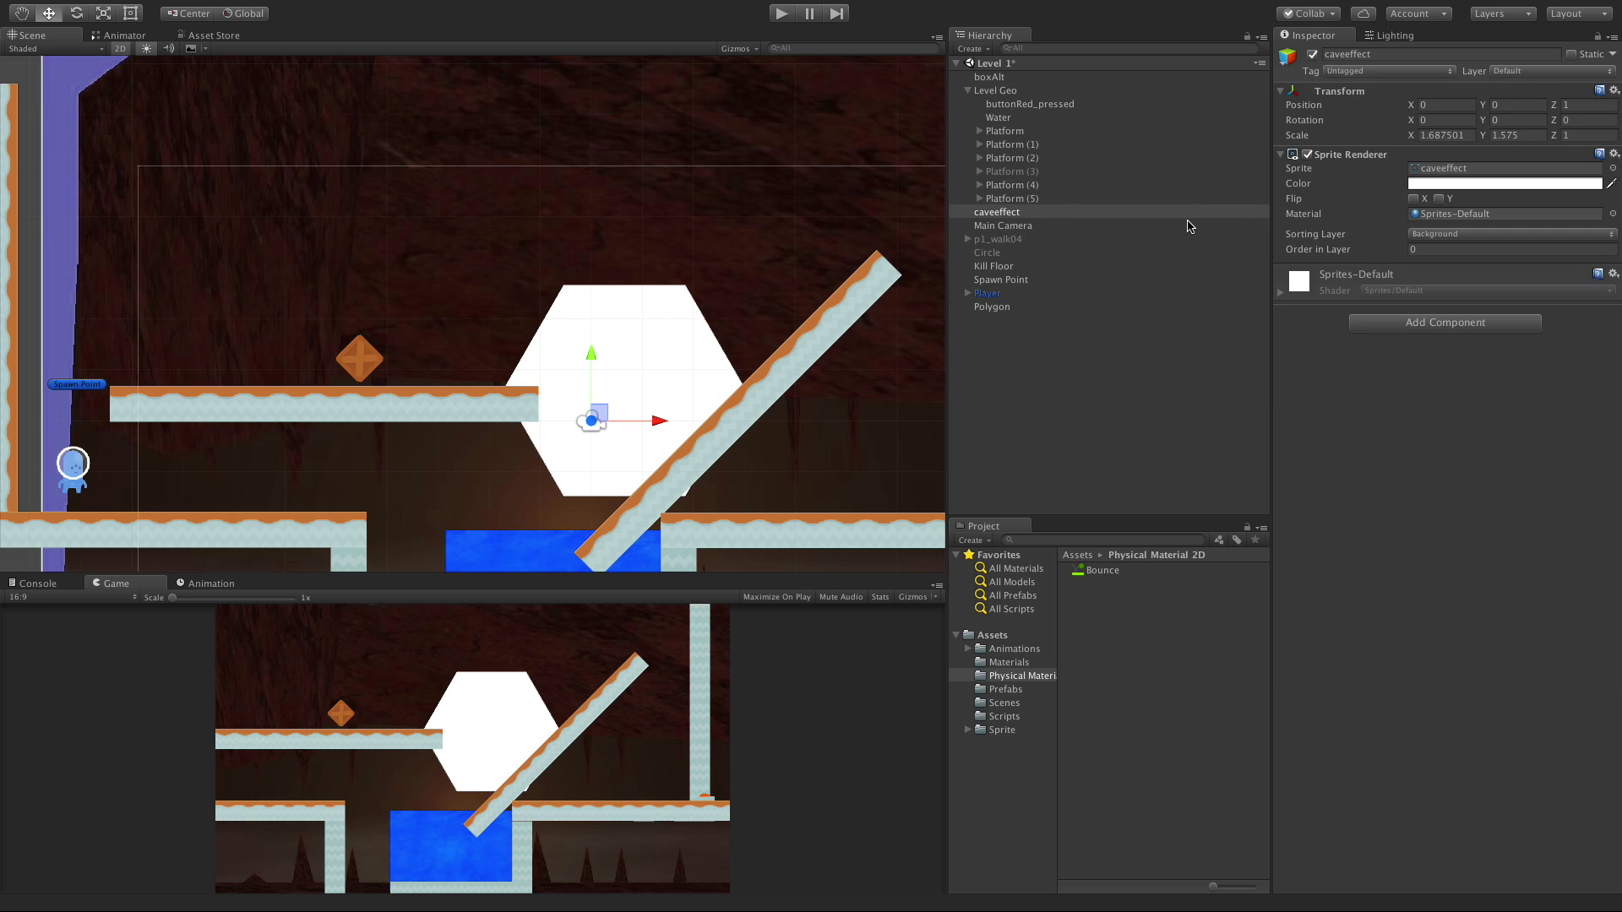
left_click(68, 474)
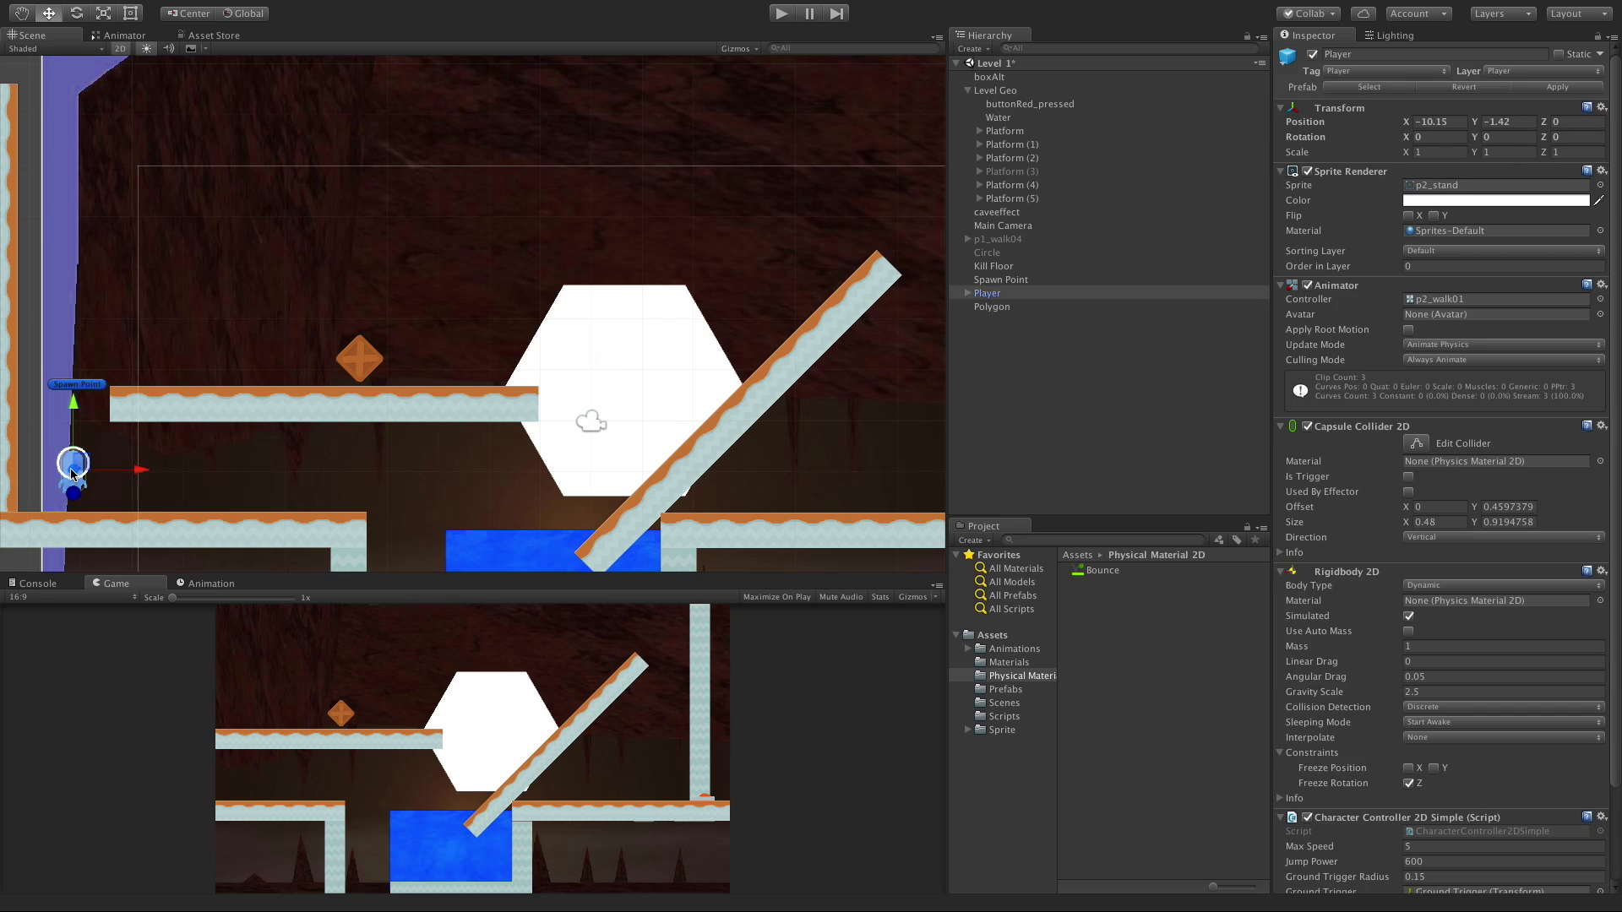
left_click(792, 14)
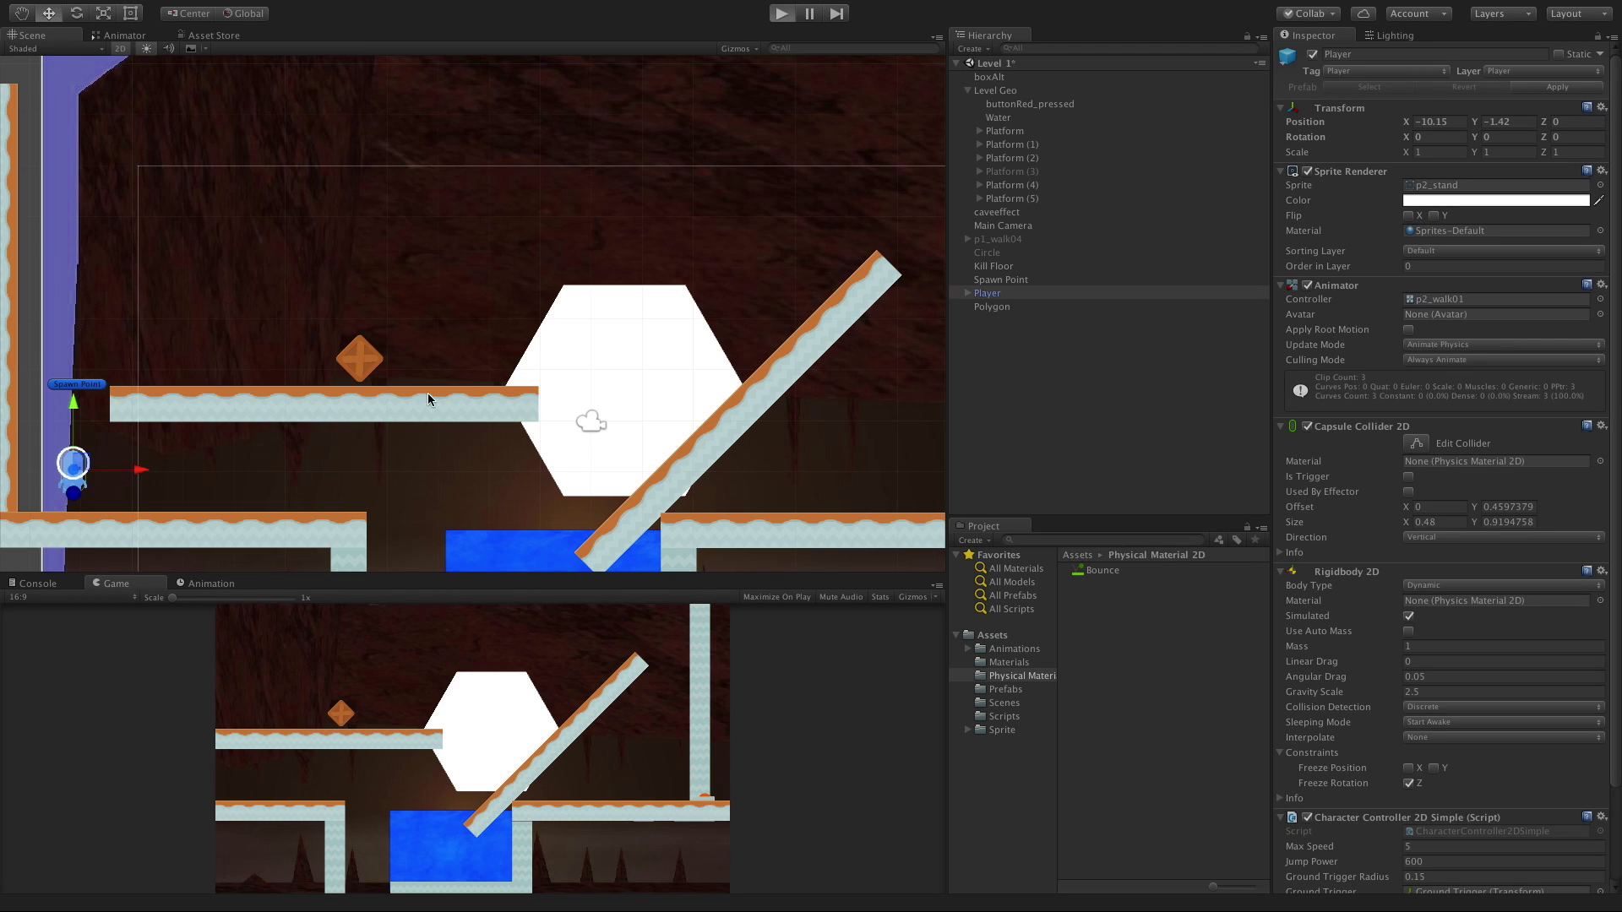
key("space")
key("d")
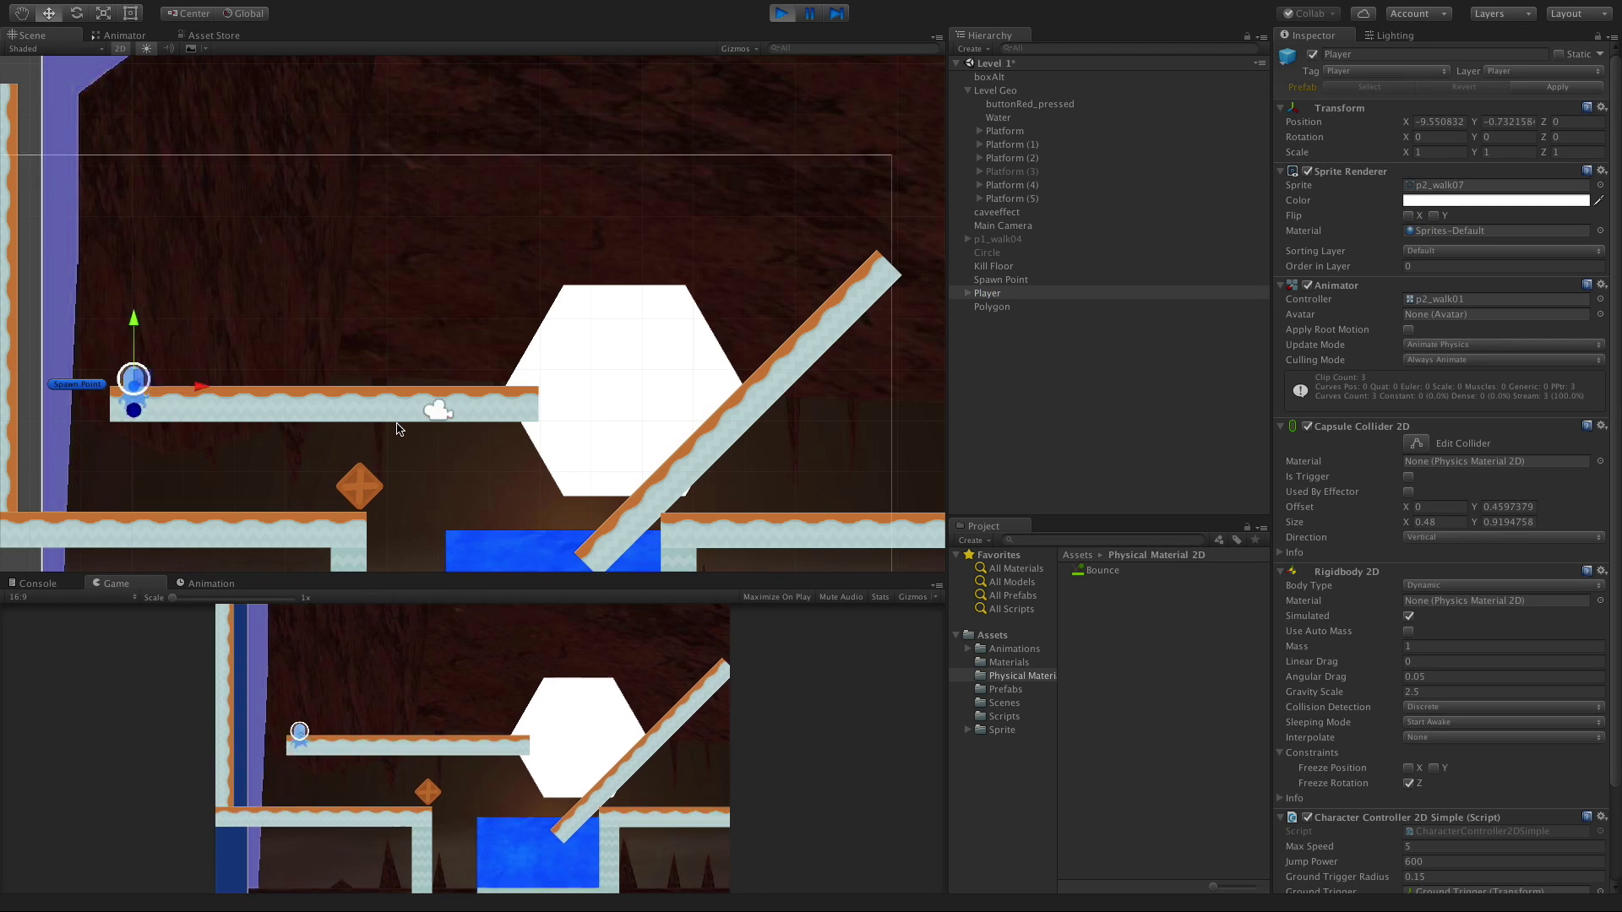
key("space")
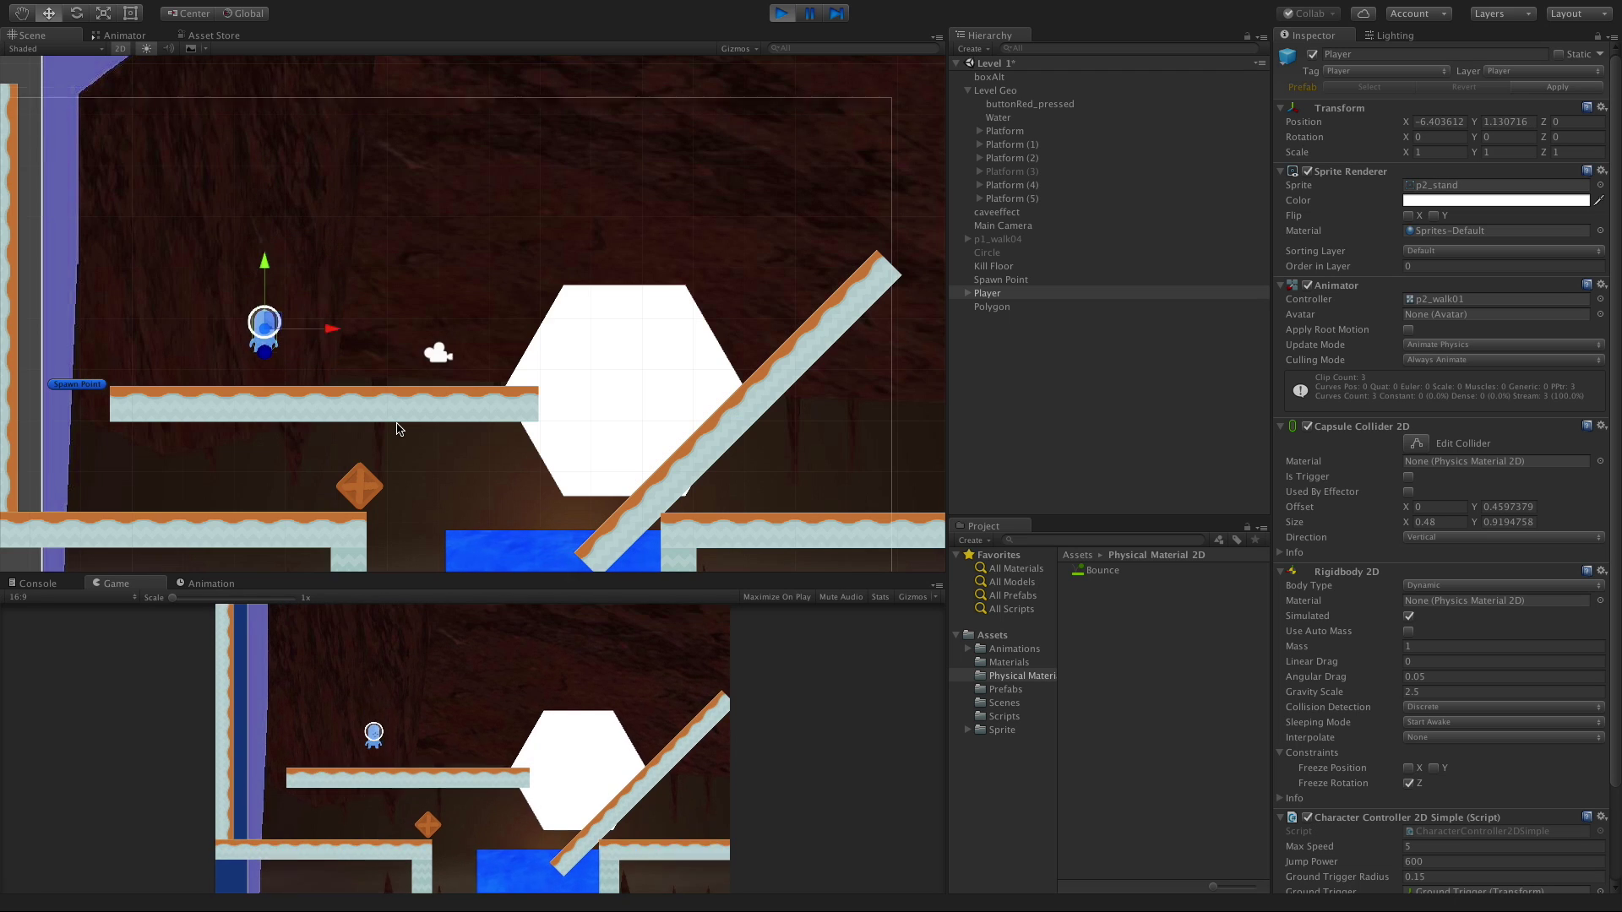
left_click(782, 14)
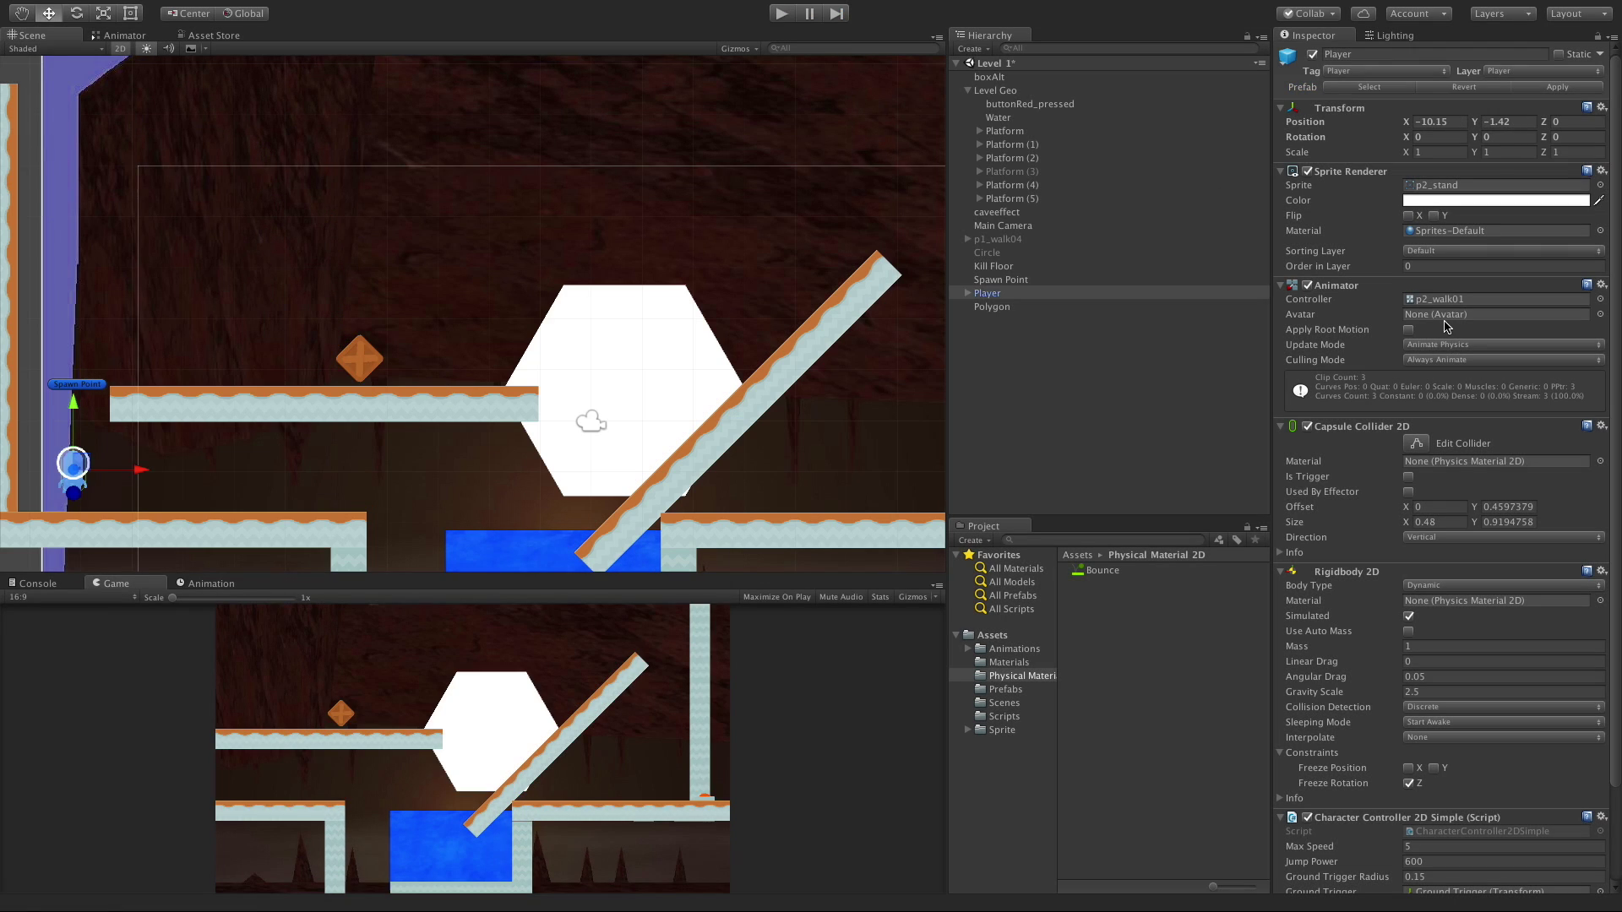
Set the Collider Mask of Platform (4)'s Platform Effector 2D to Everything
left_click(1035, 185)
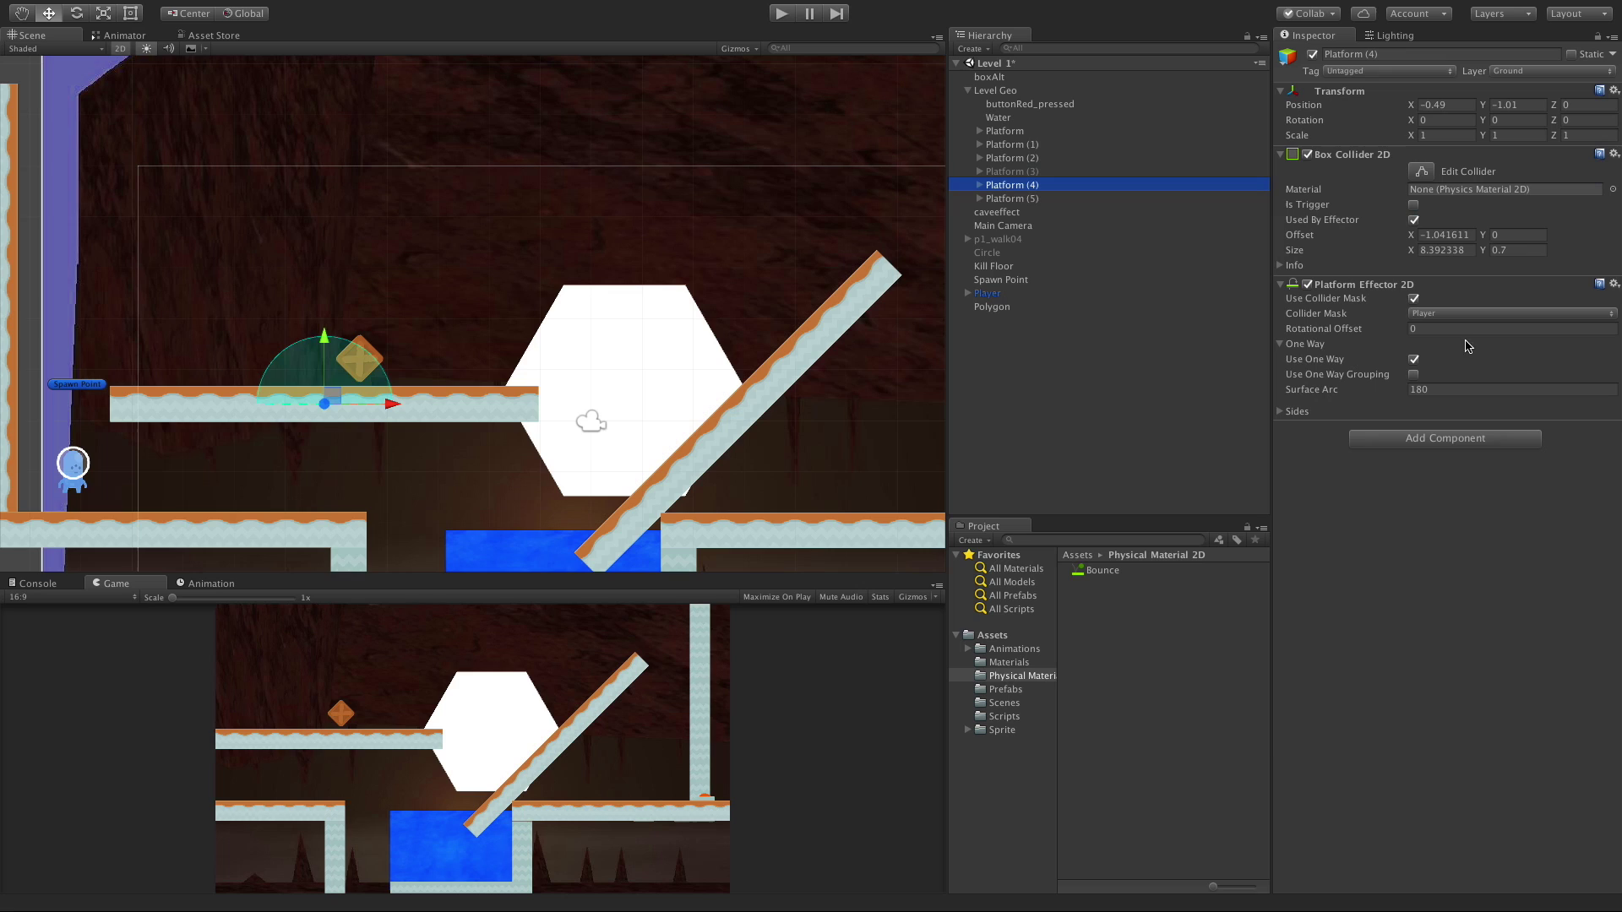
left_click(1464, 315)
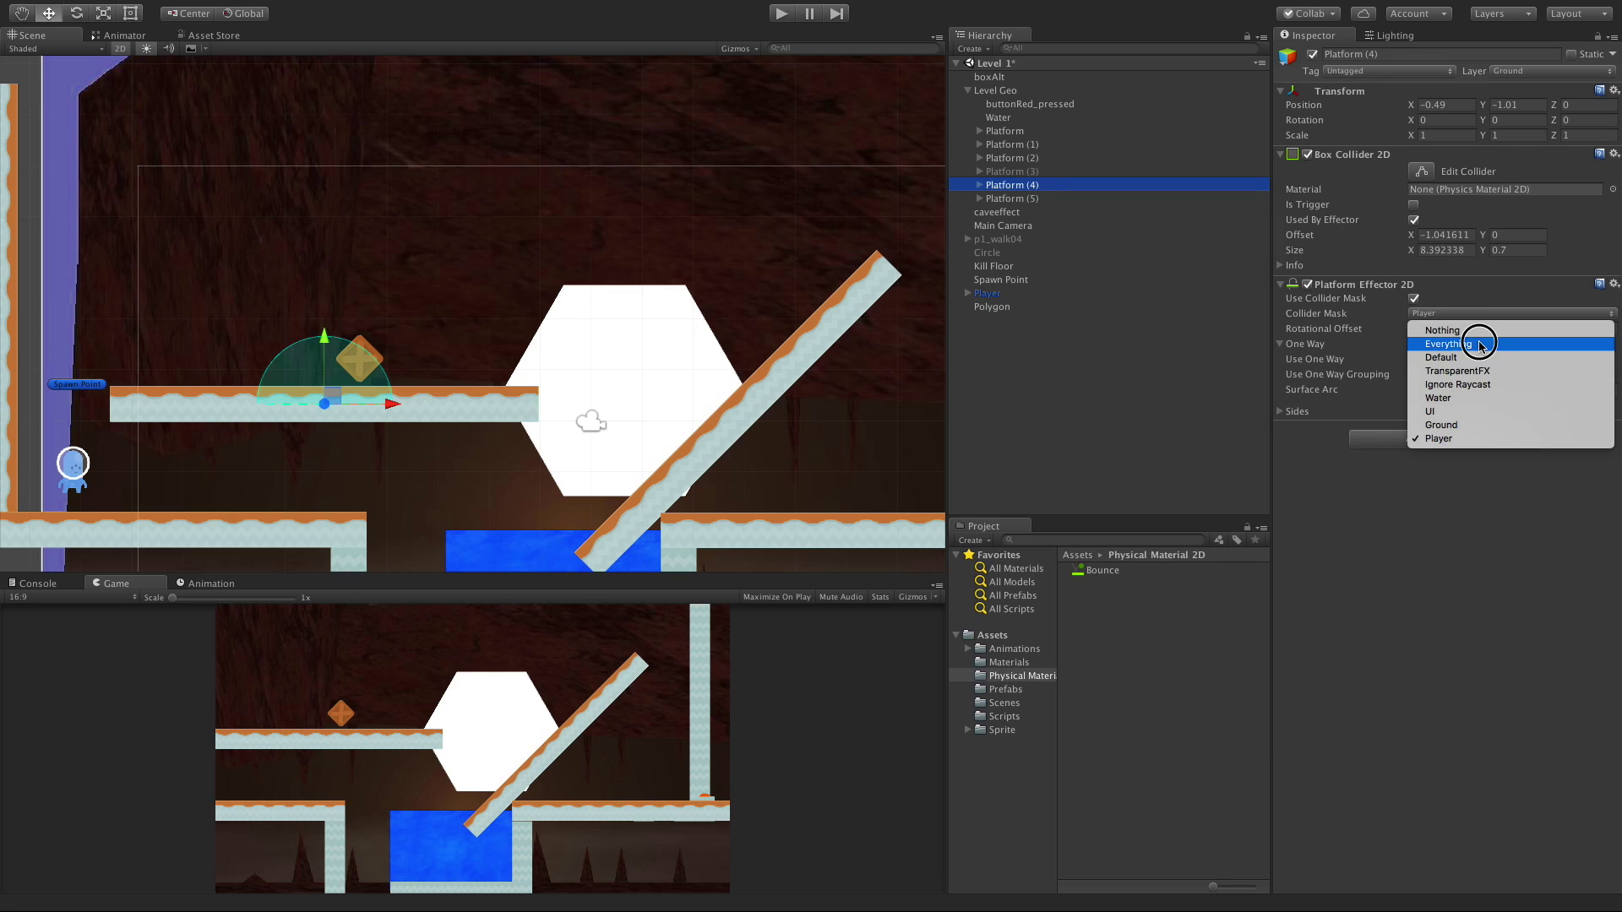
left_click(1479, 345)
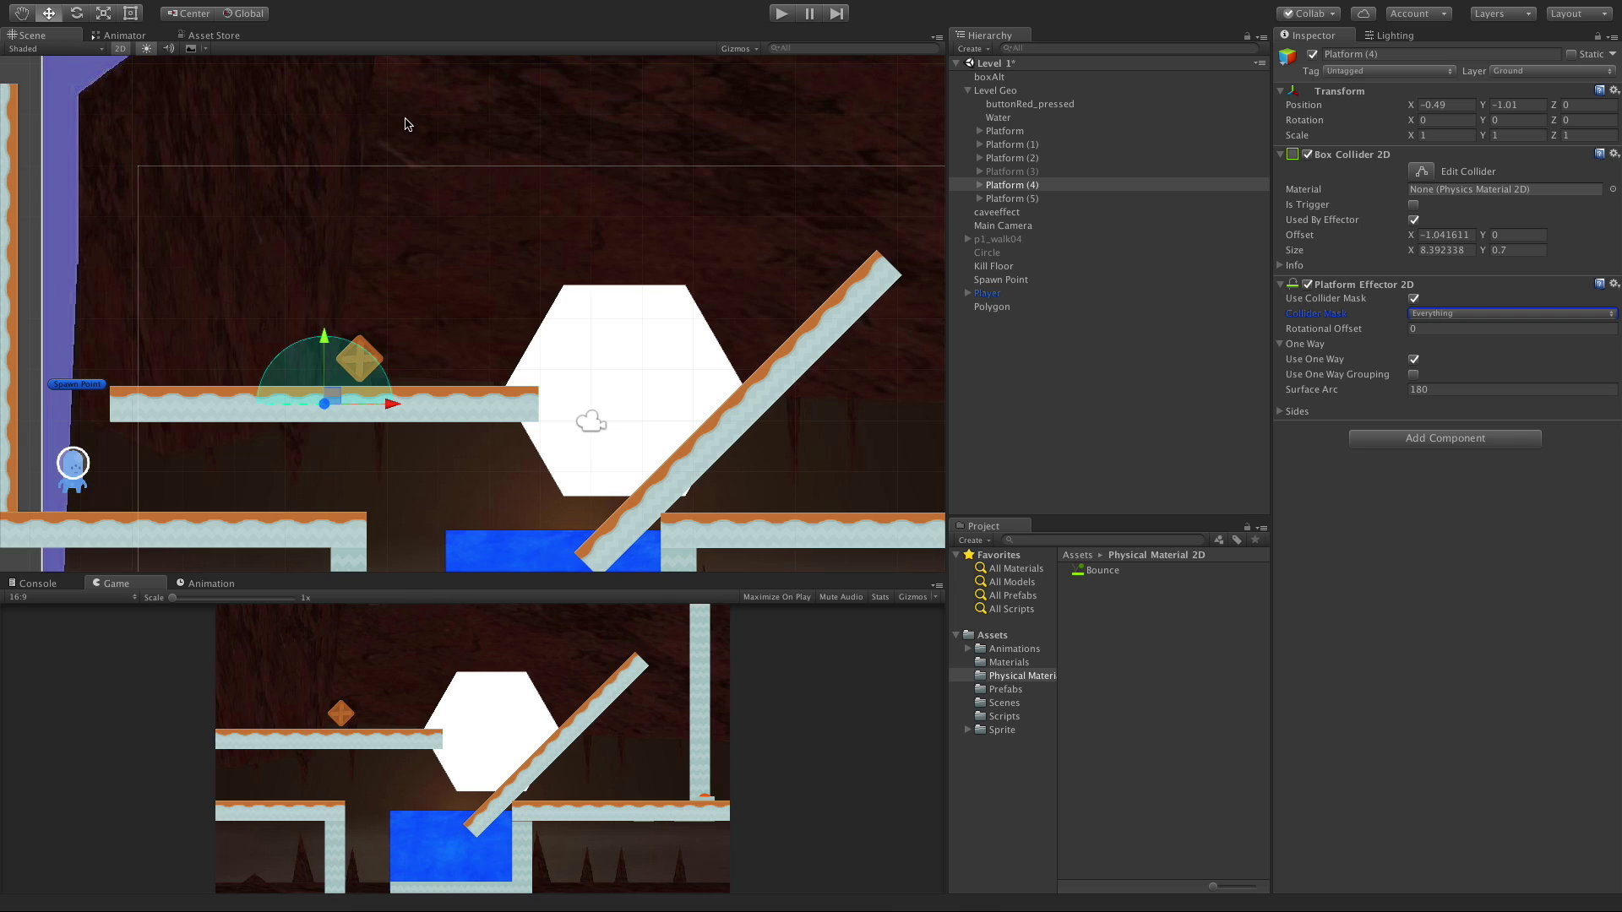
Try a Rotational Offset of about -46.52 on the platform effector and reset it to 0
left_click_drag(1398, 330, 152, 391)
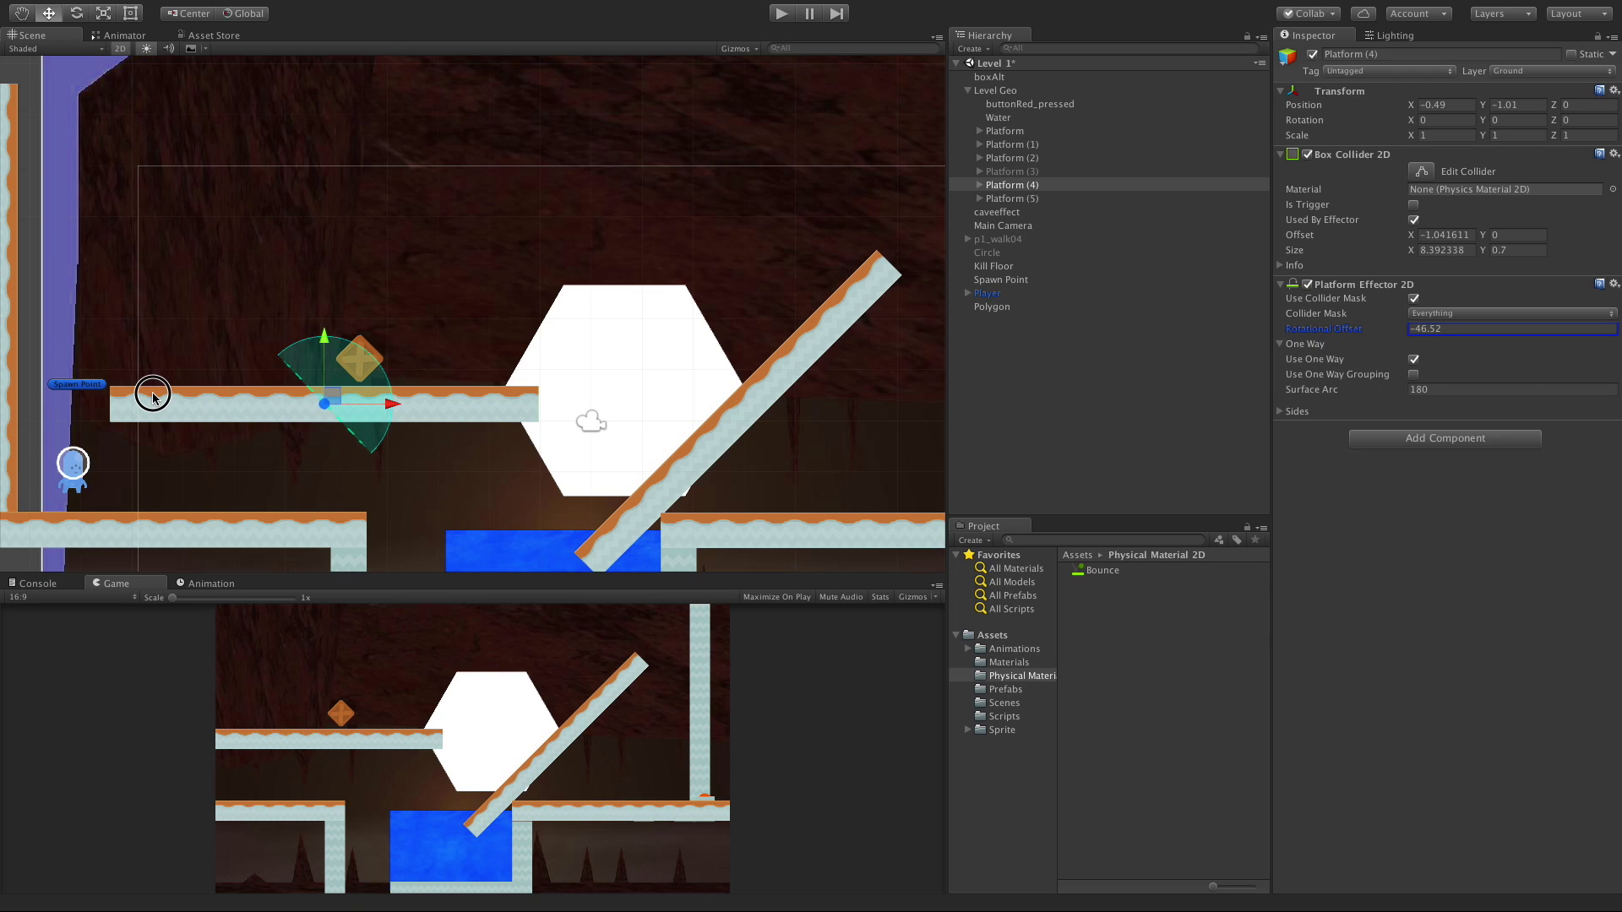
left_click(1470, 328)
type("0")
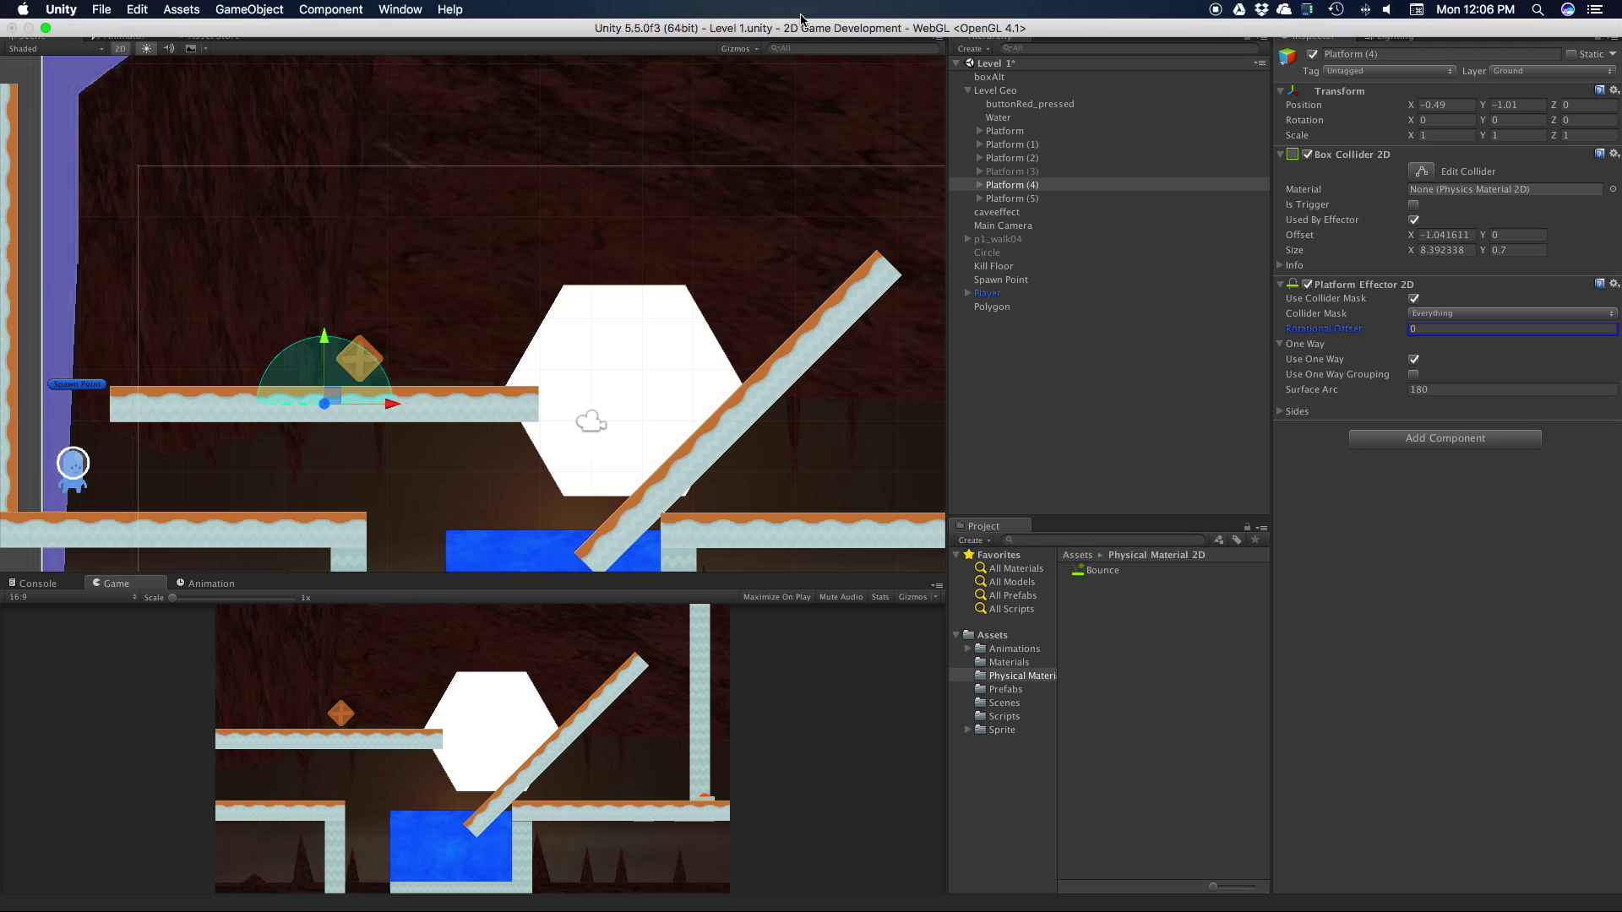
Run the game and test jumping the character up through Platform (4) and dropping back to the ground
left_click(782, 12)
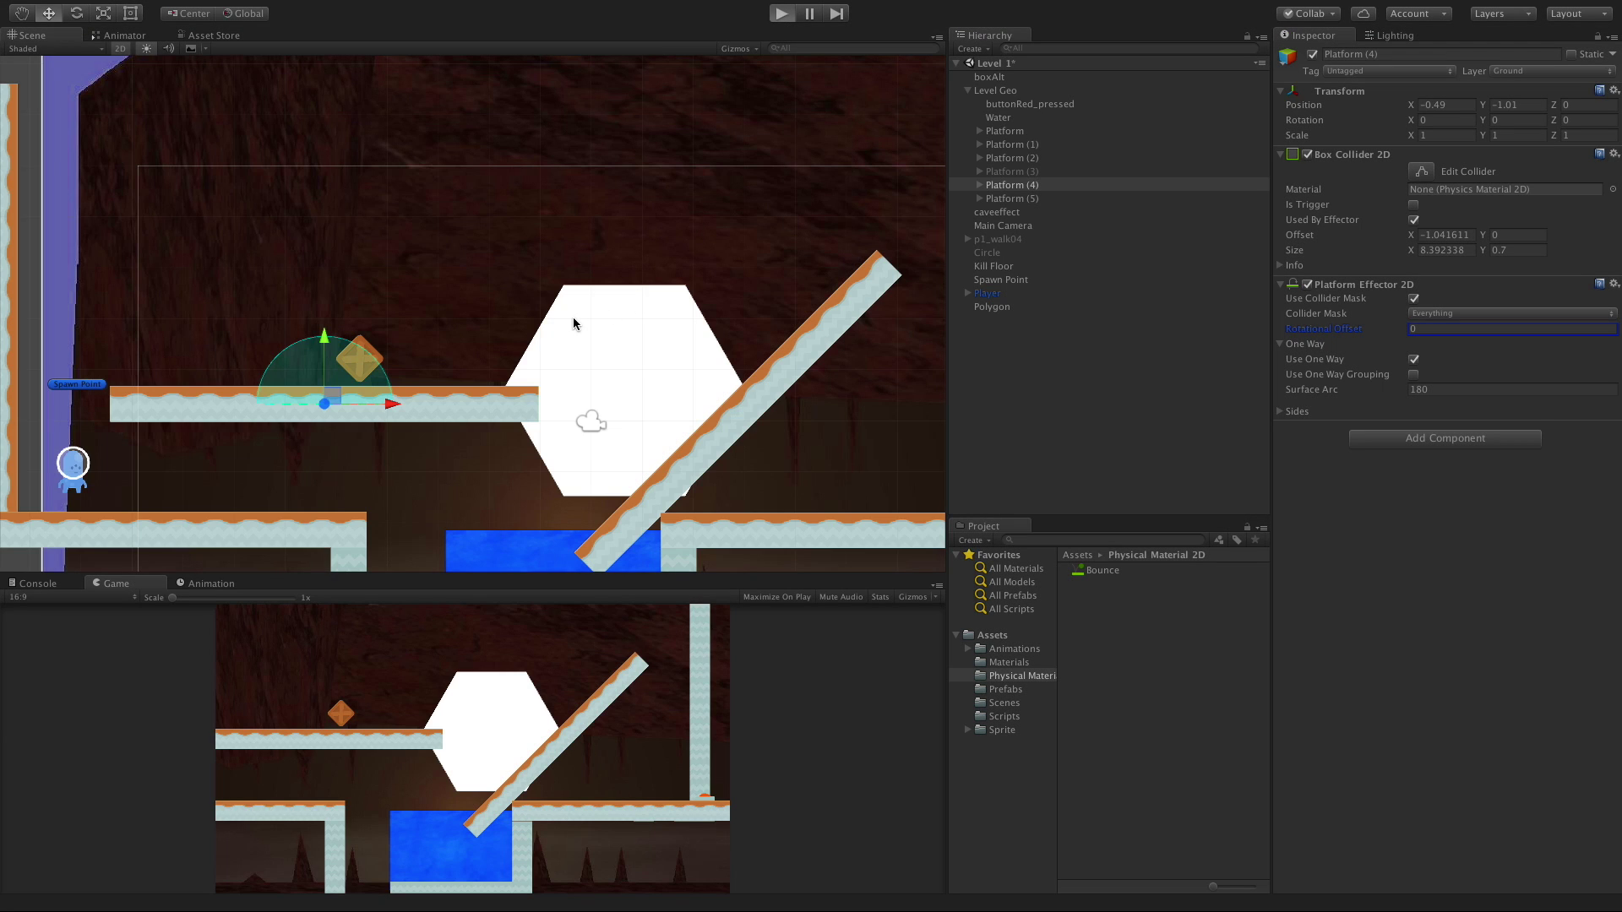
key("Right")
key("space")
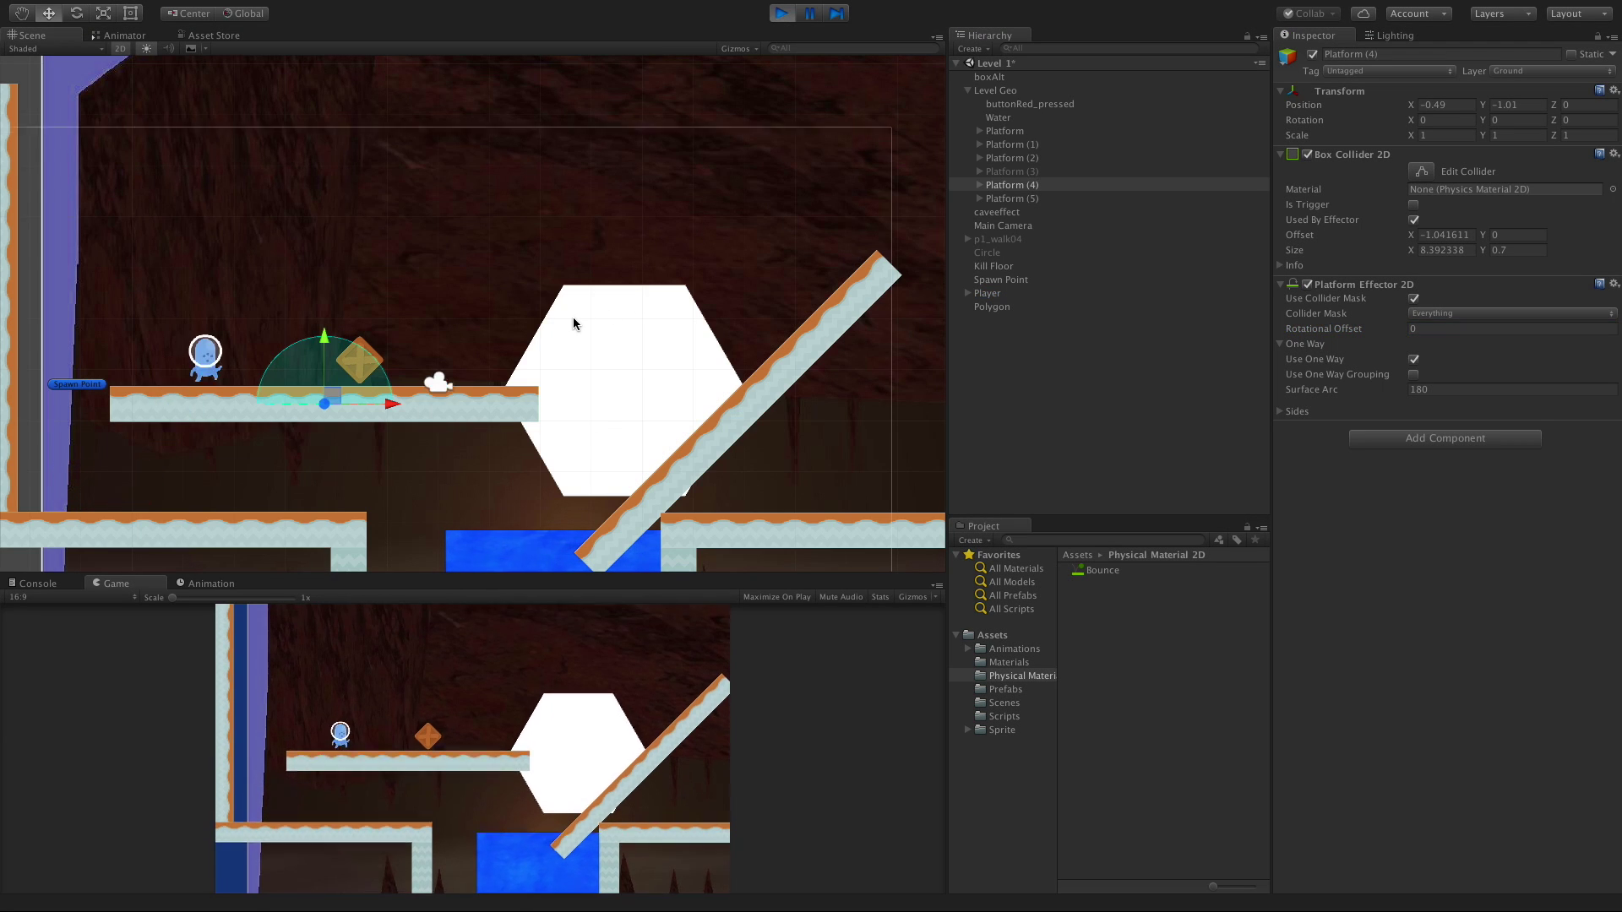
key("Left")
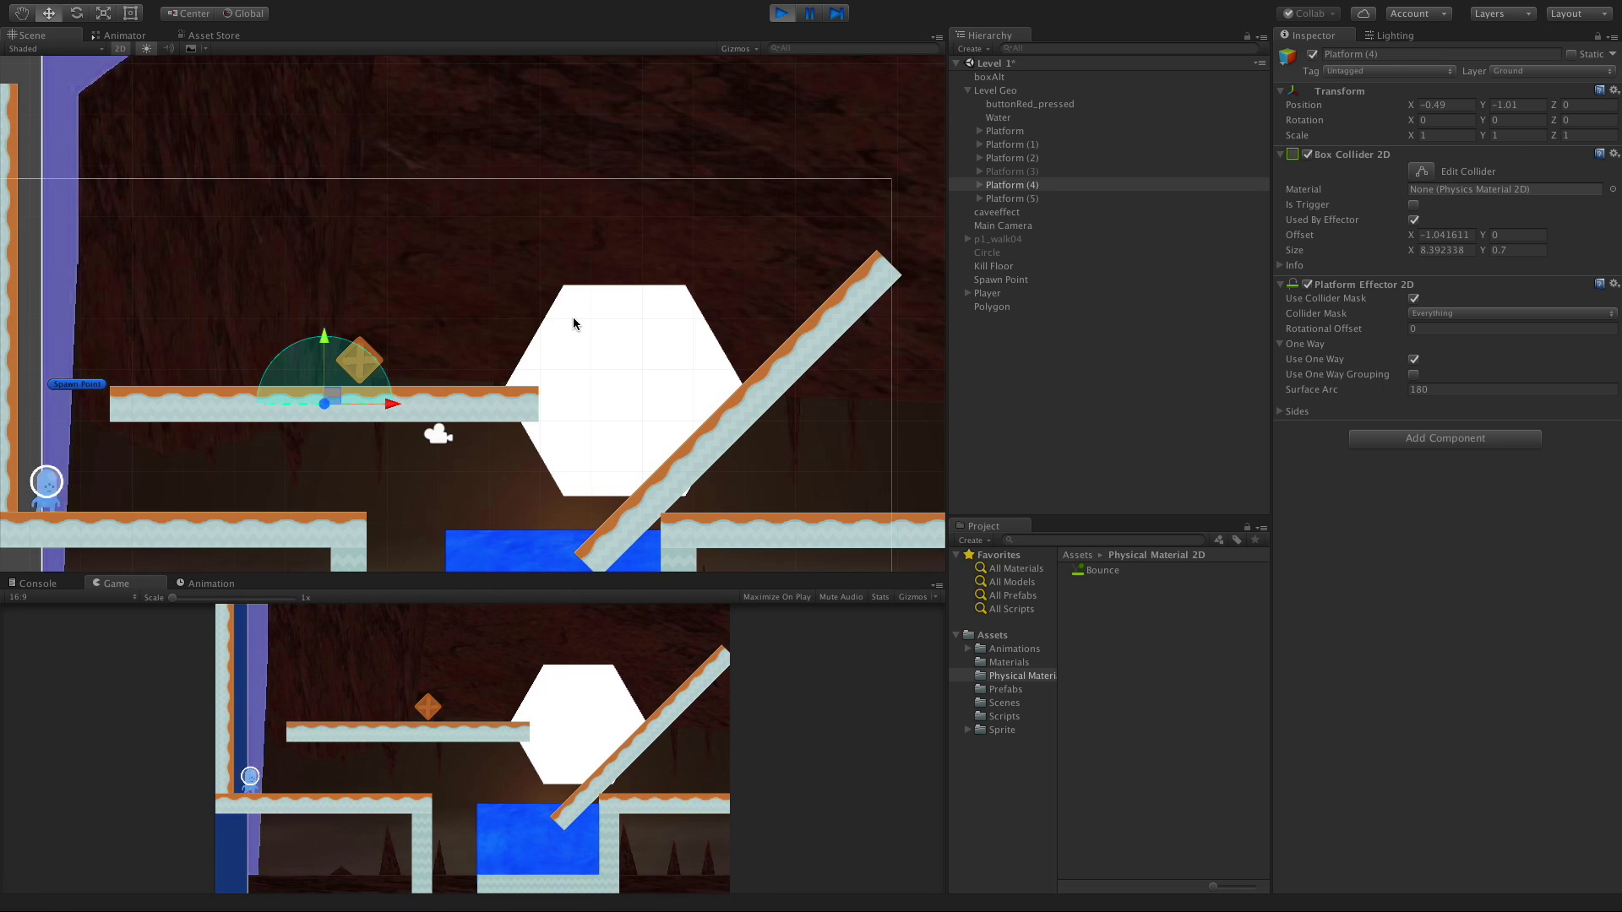
key("Right")
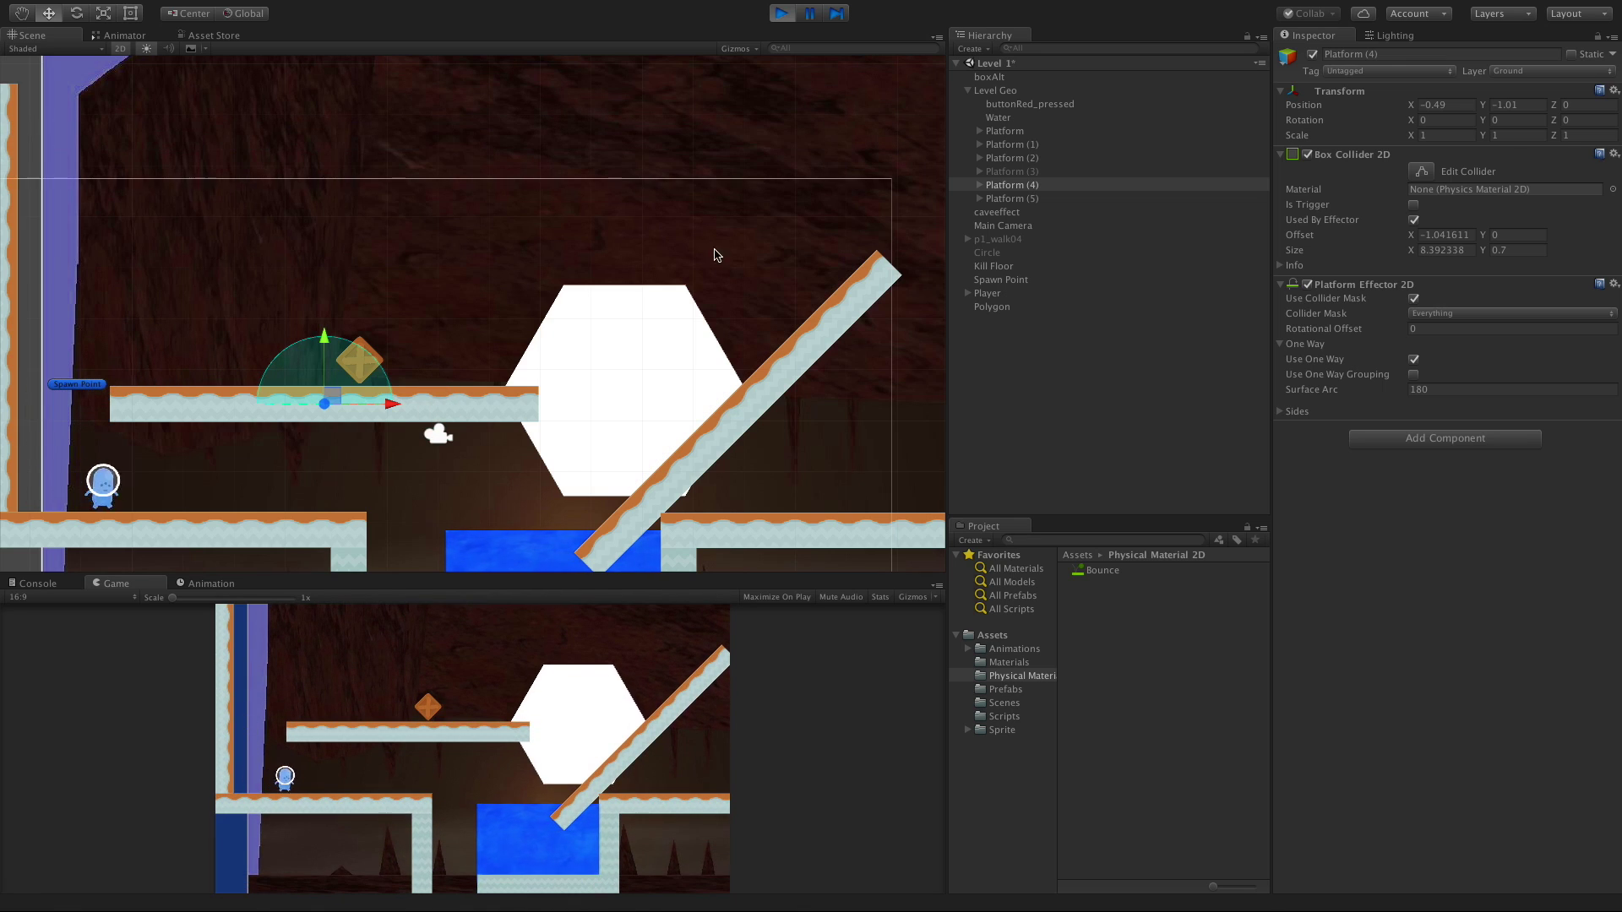
Turn off Use One Way on Platform (4) while the game runs, test jumping from beneath it, and stop the game
left_click(1414, 359)
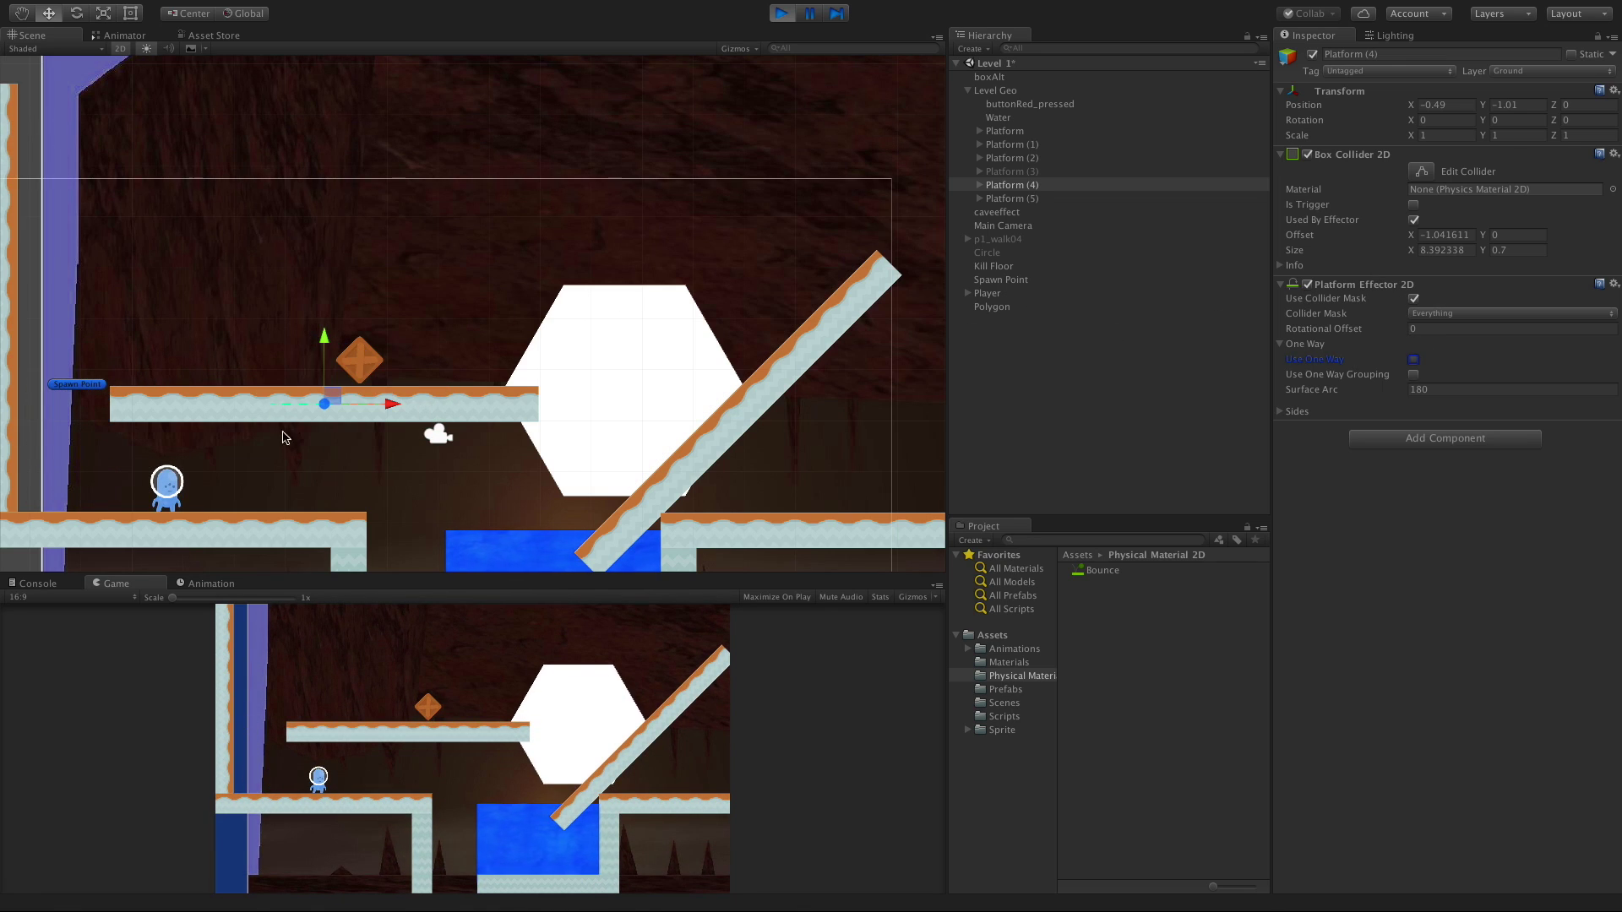
left_click(298, 454)
key("Right")
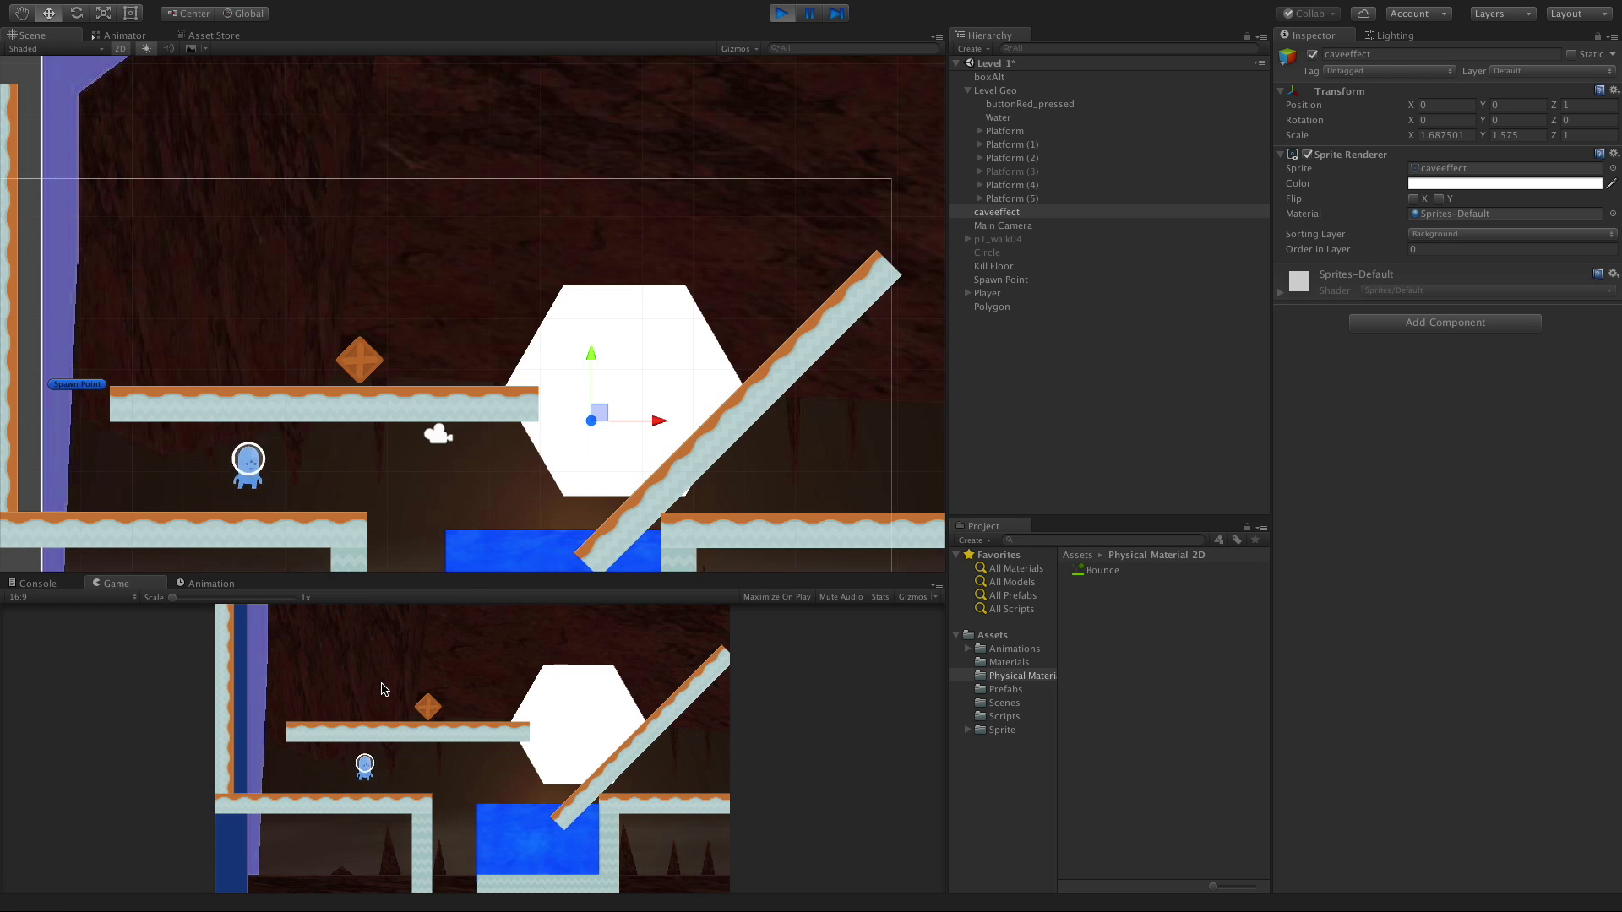
key("space")
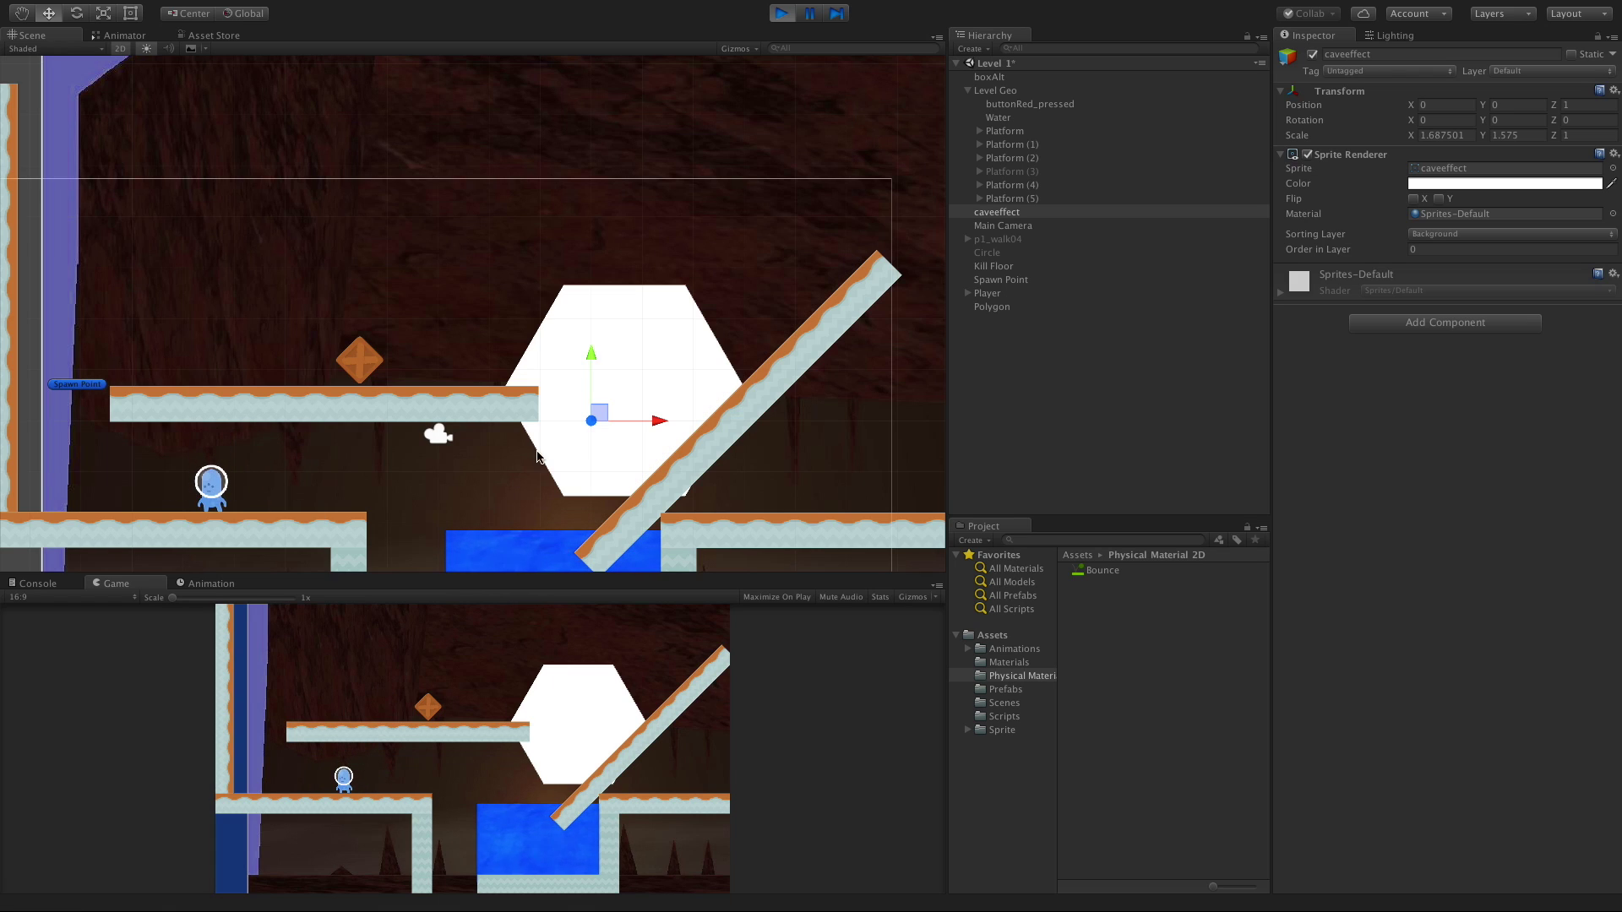
left_click(782, 15)
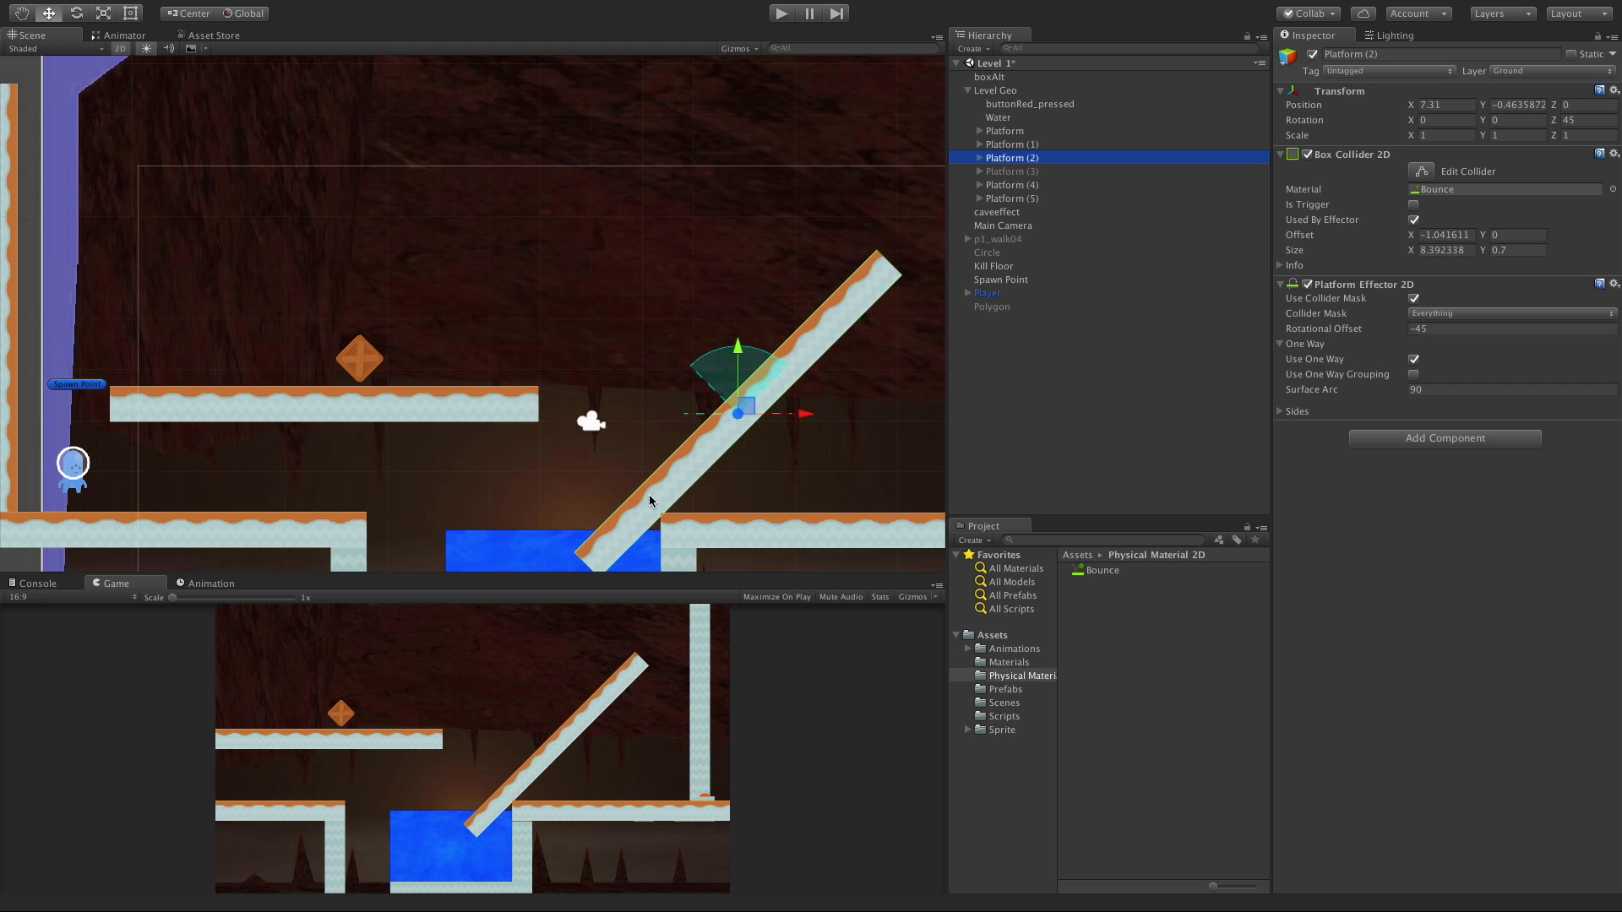
Run the game and test jumping the character onto the tilted Platform (2) from above and down its far side
left_click(782, 14)
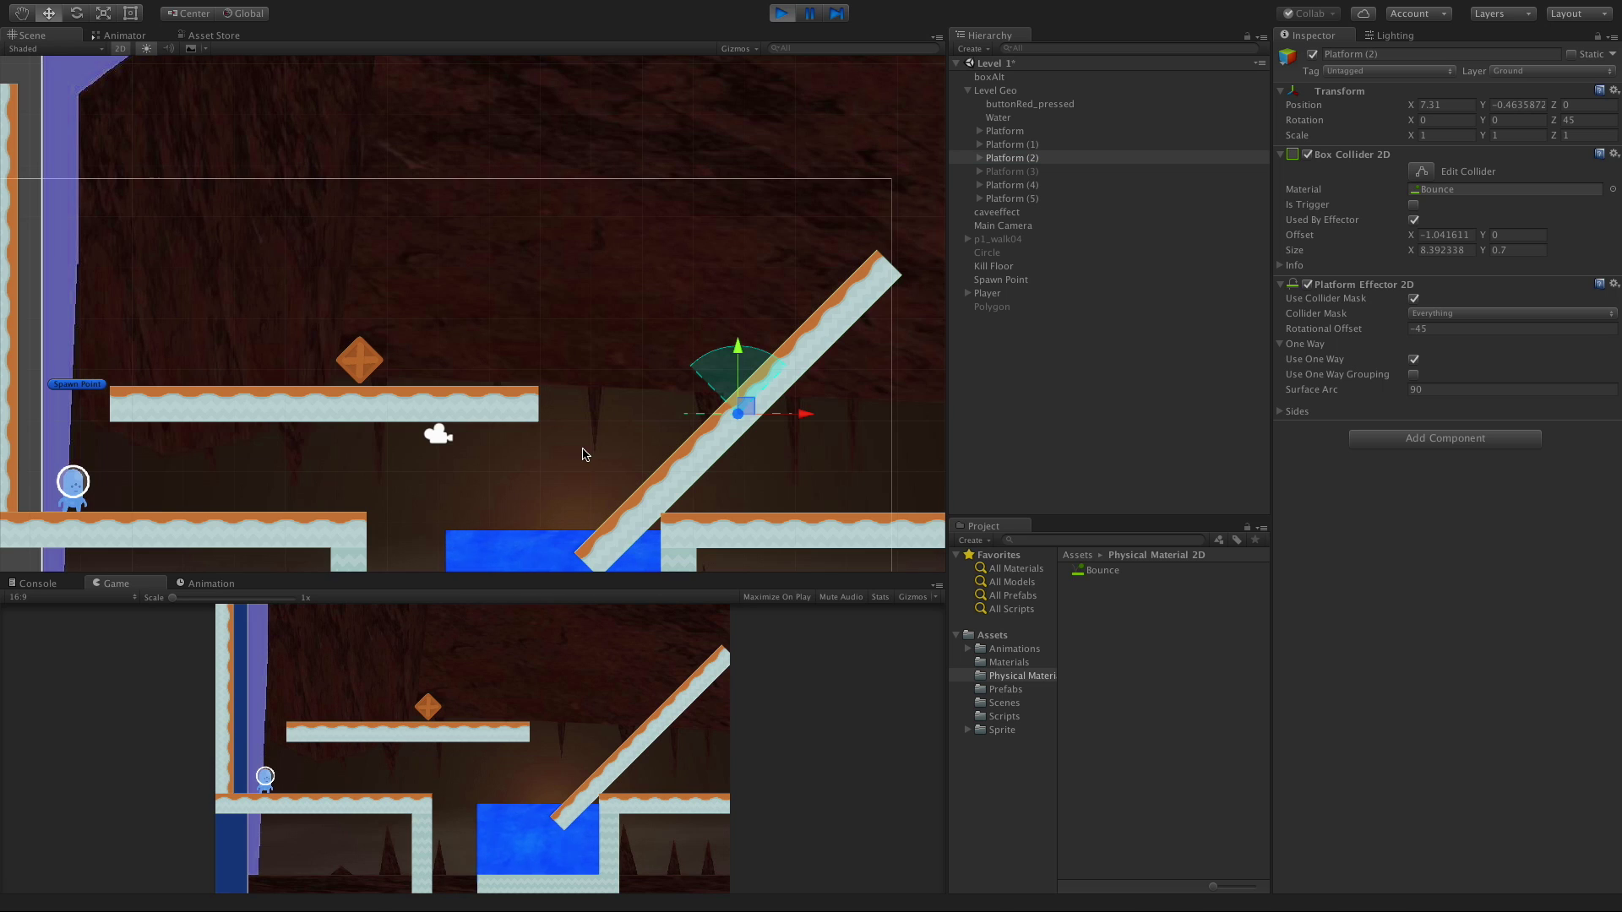
key("space")
key("d")
key("d")
key("space")
key("space")
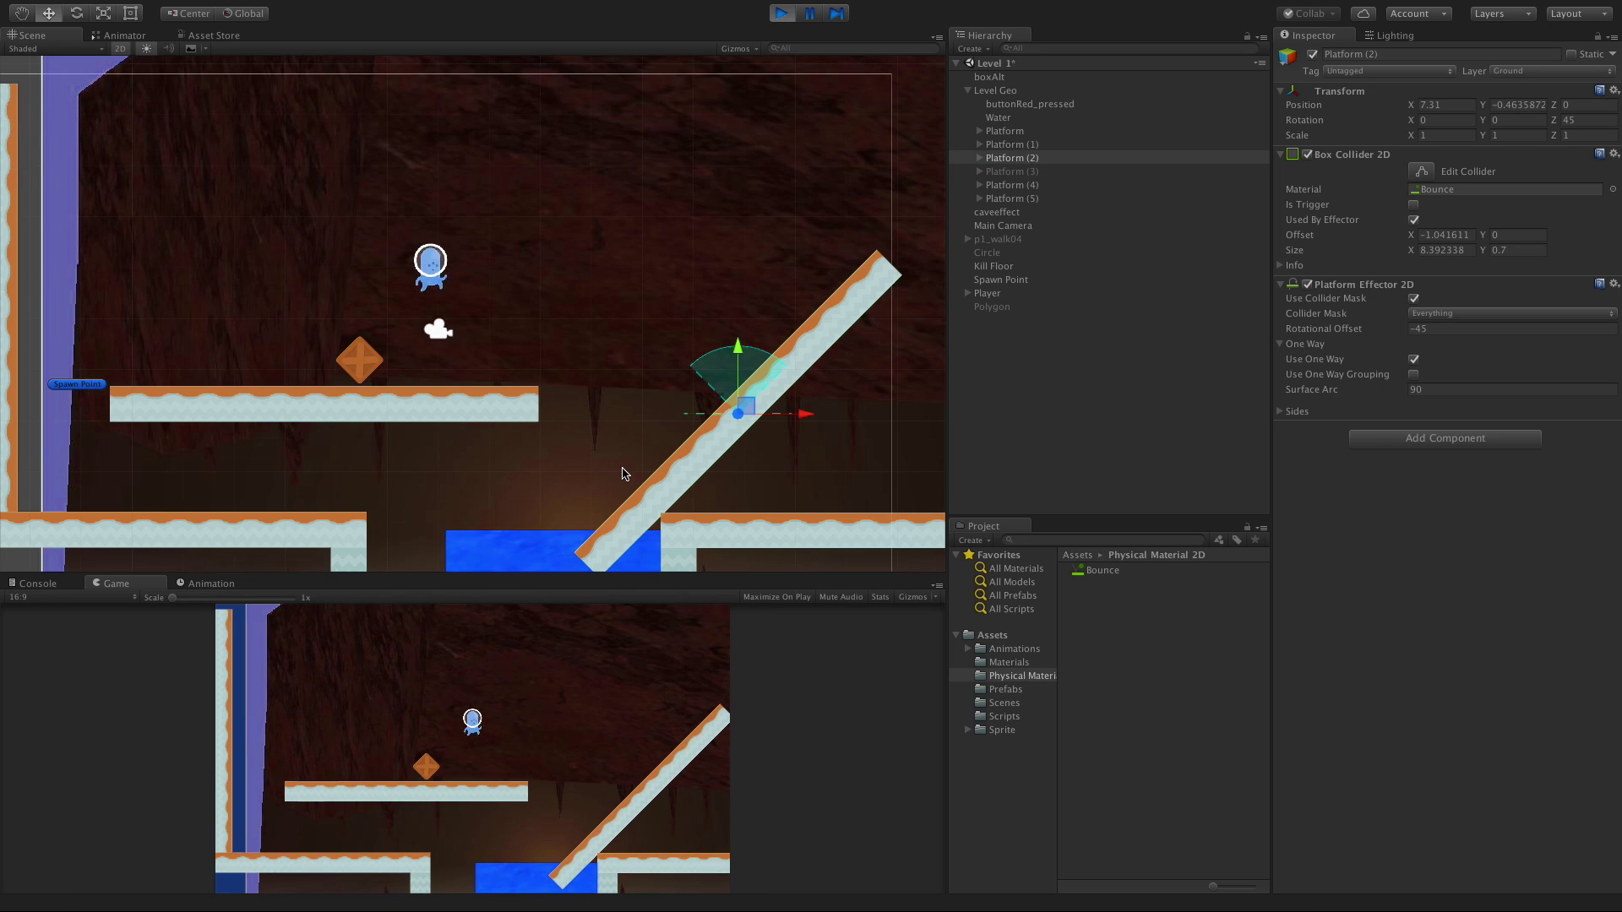
key("d")
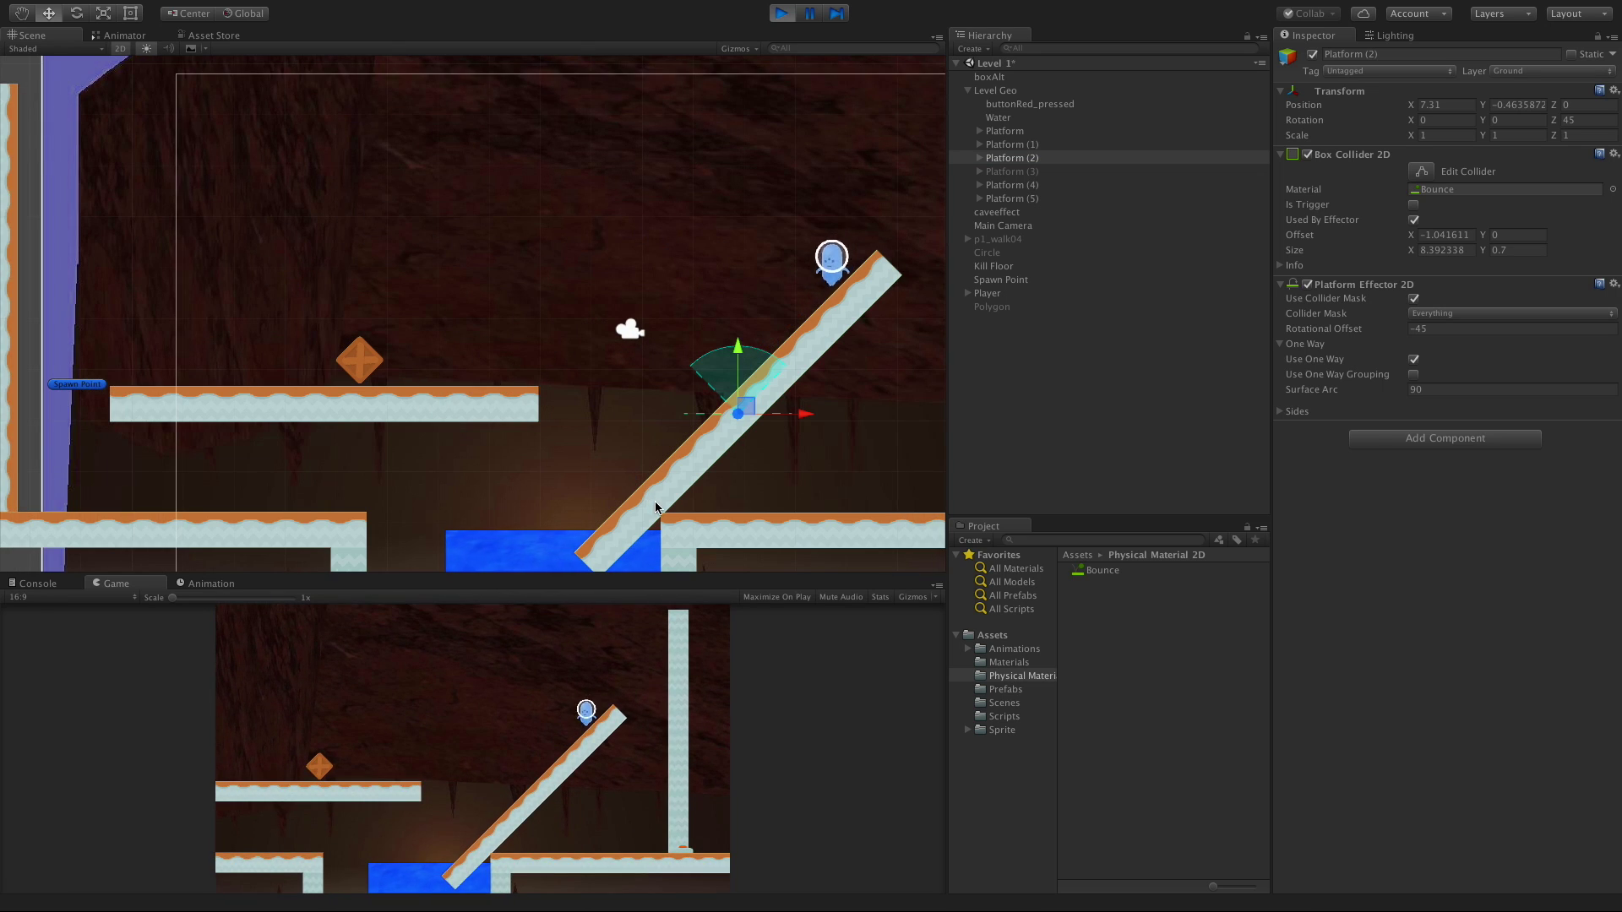
key("space")
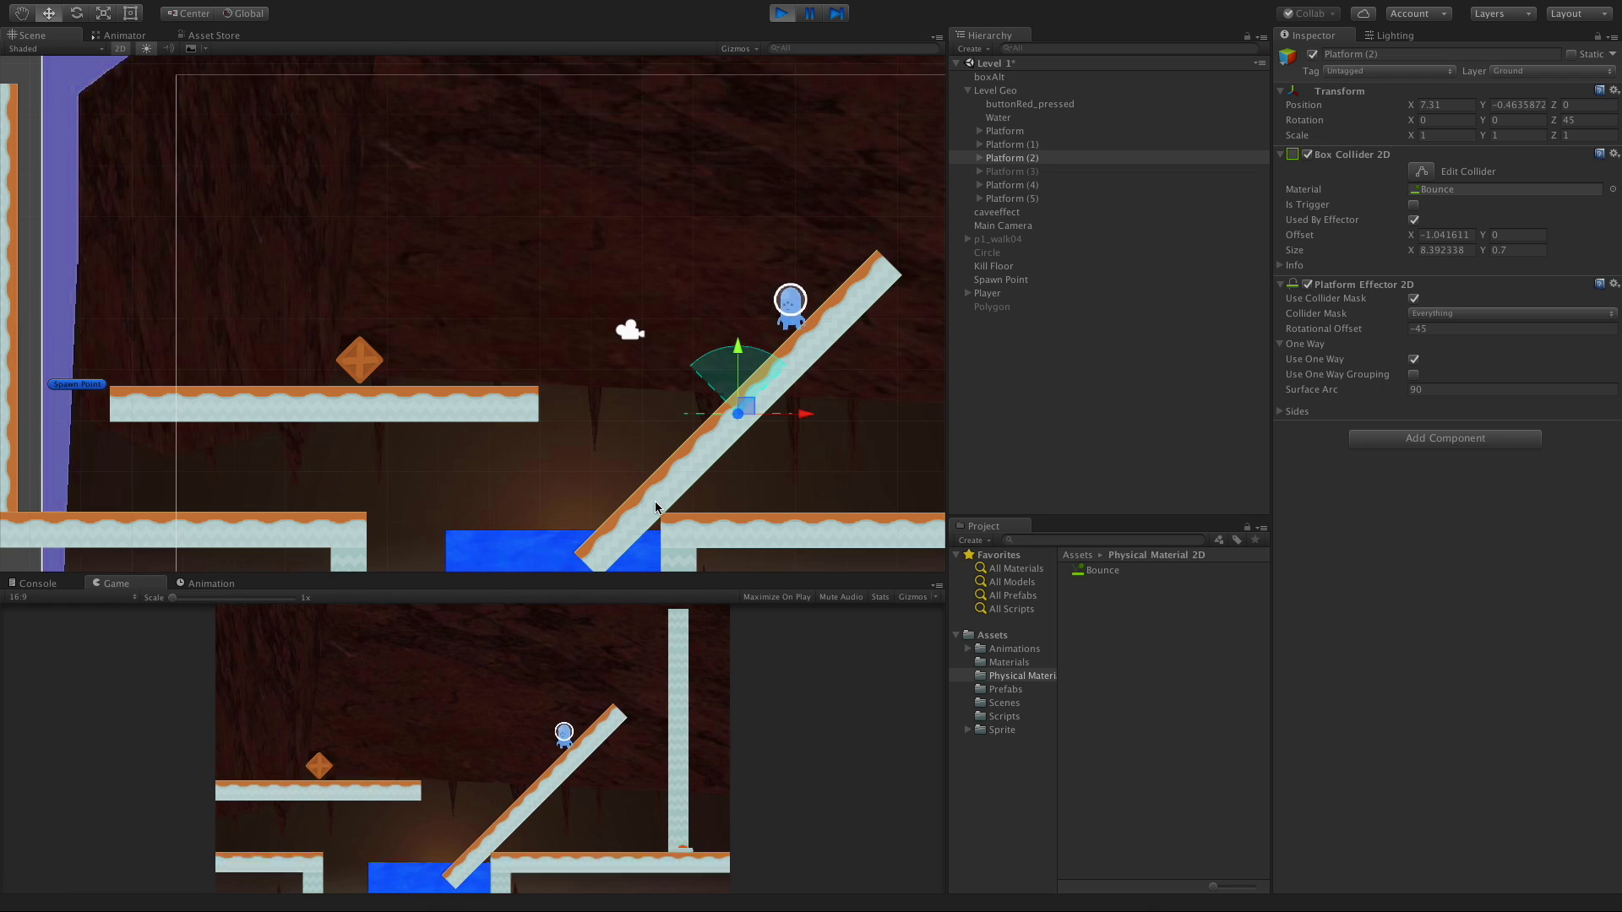
key("space")
key("d")
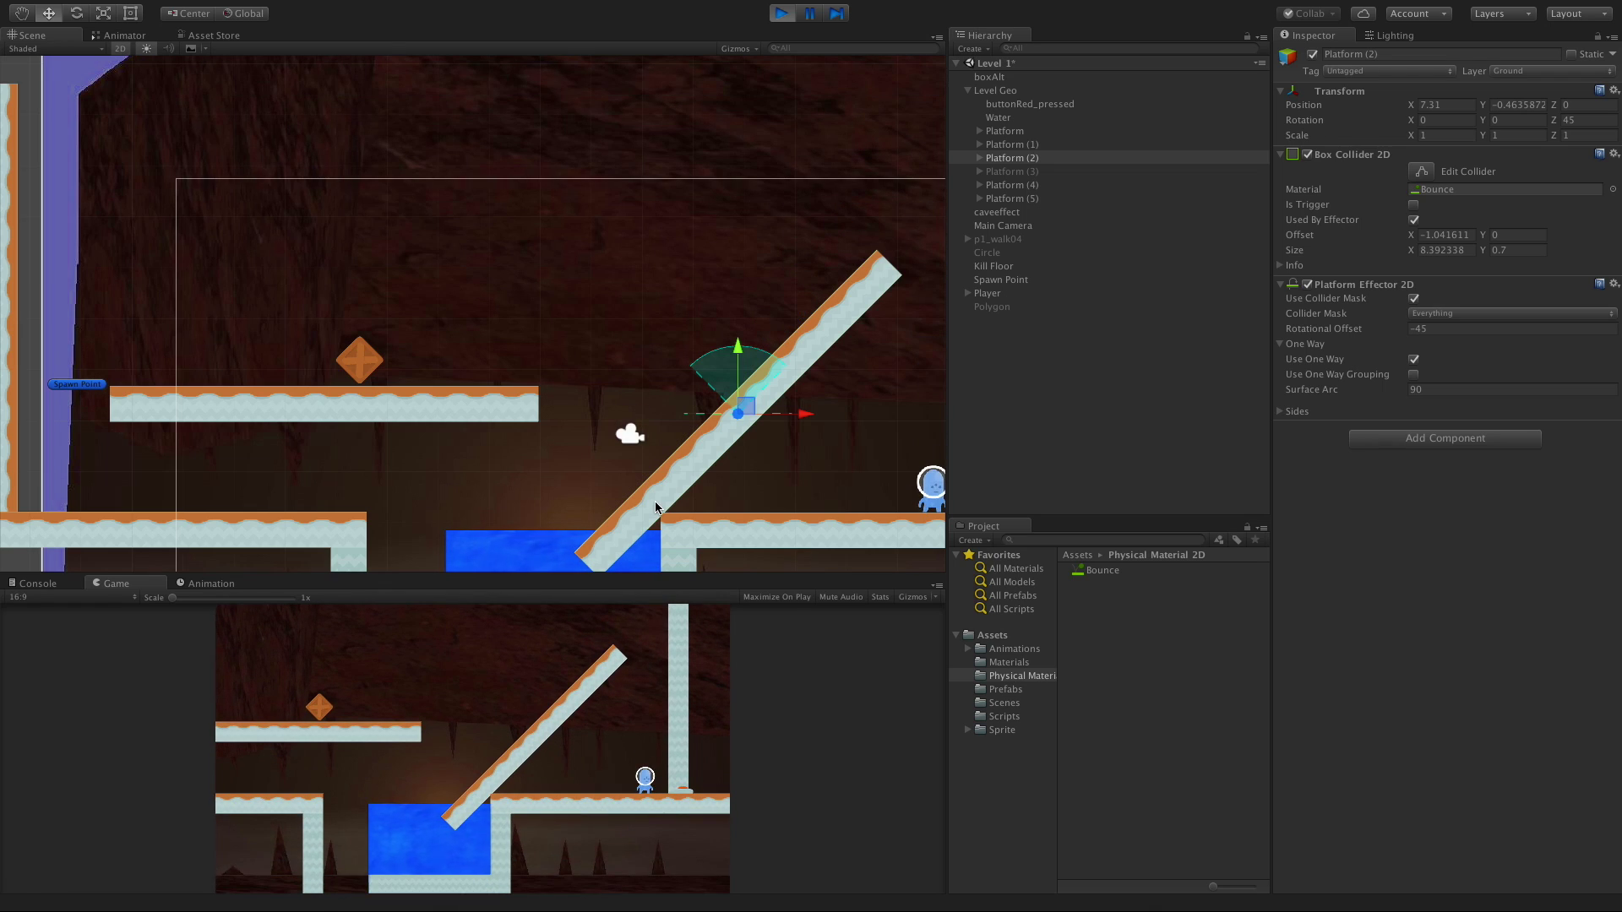
Test jumping the character up through the tilted Platform (2) from beneath and returning to the ground
key("Left")
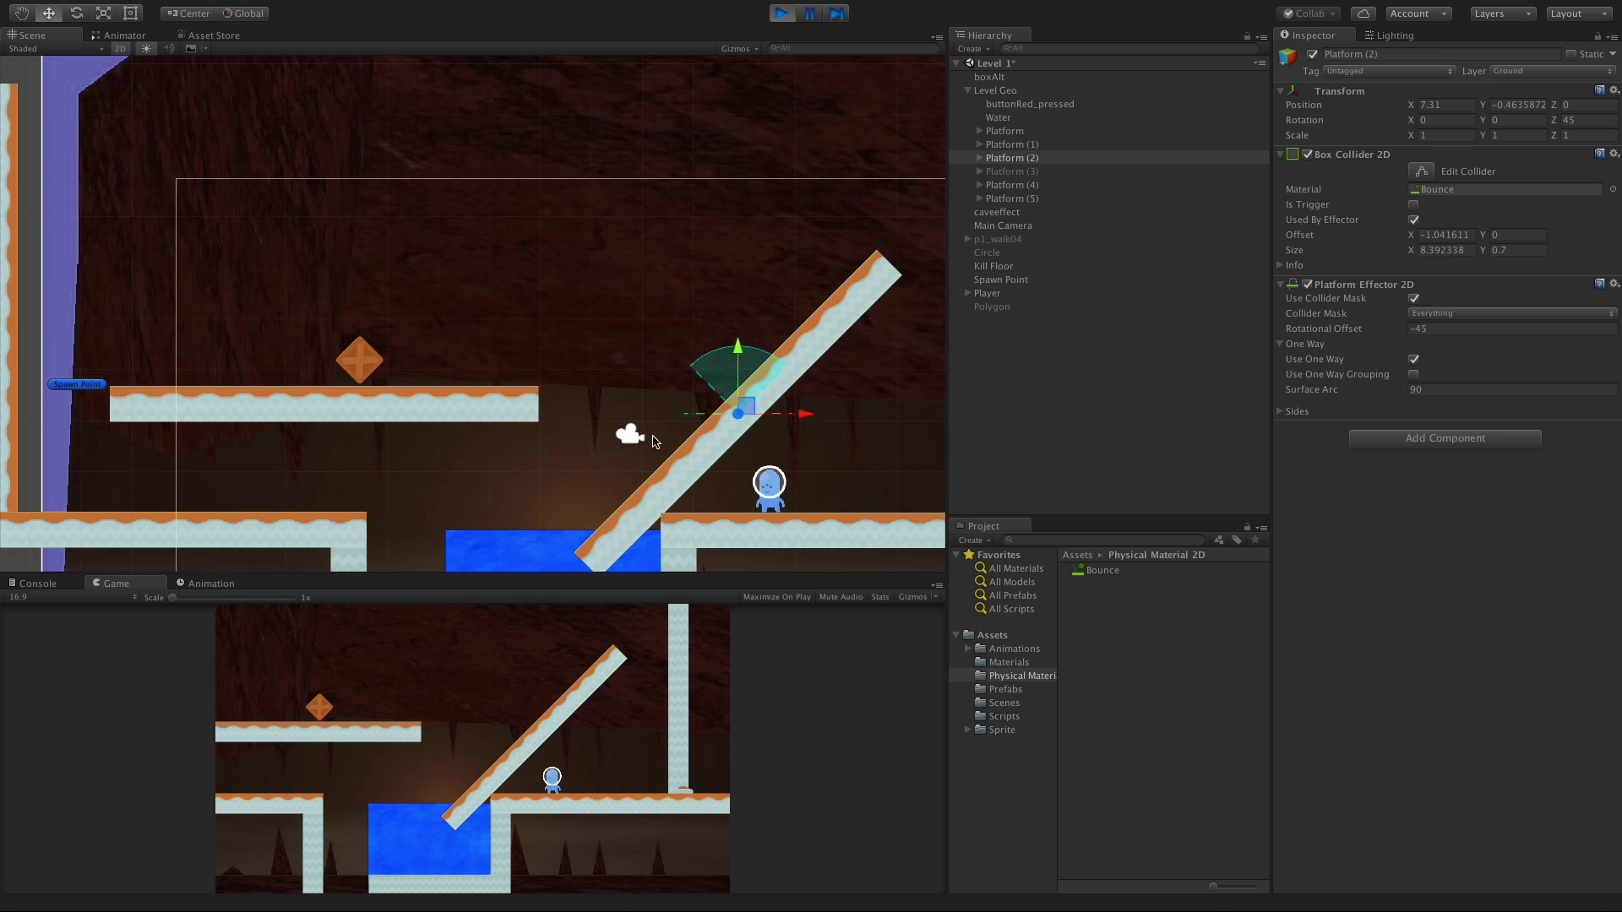
key("space")
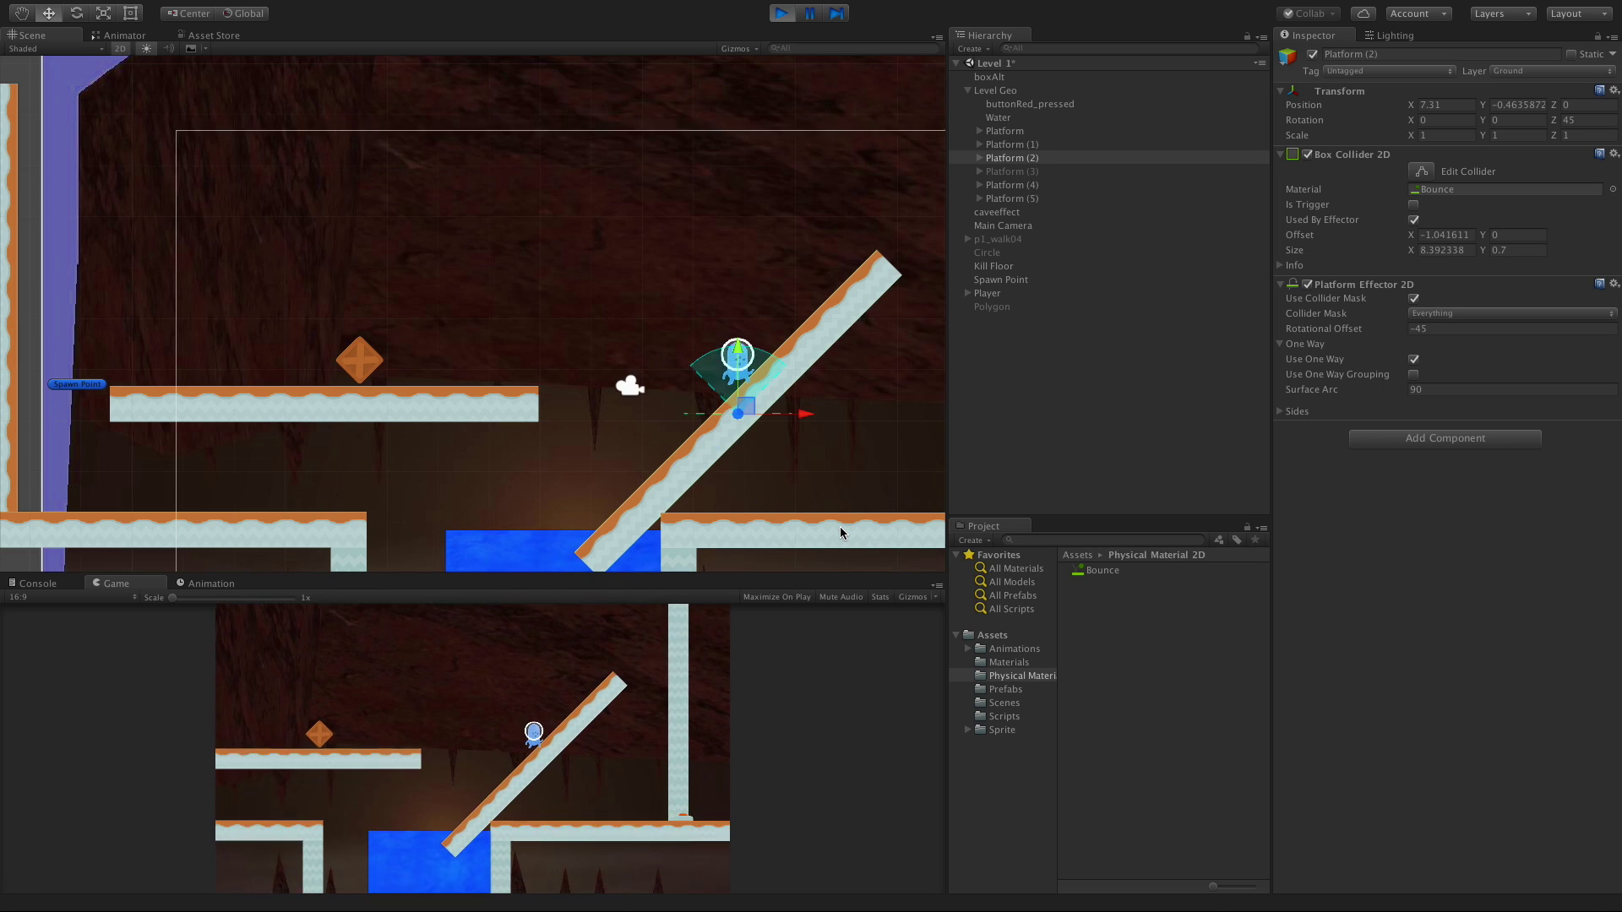
key("Right")
key("space")
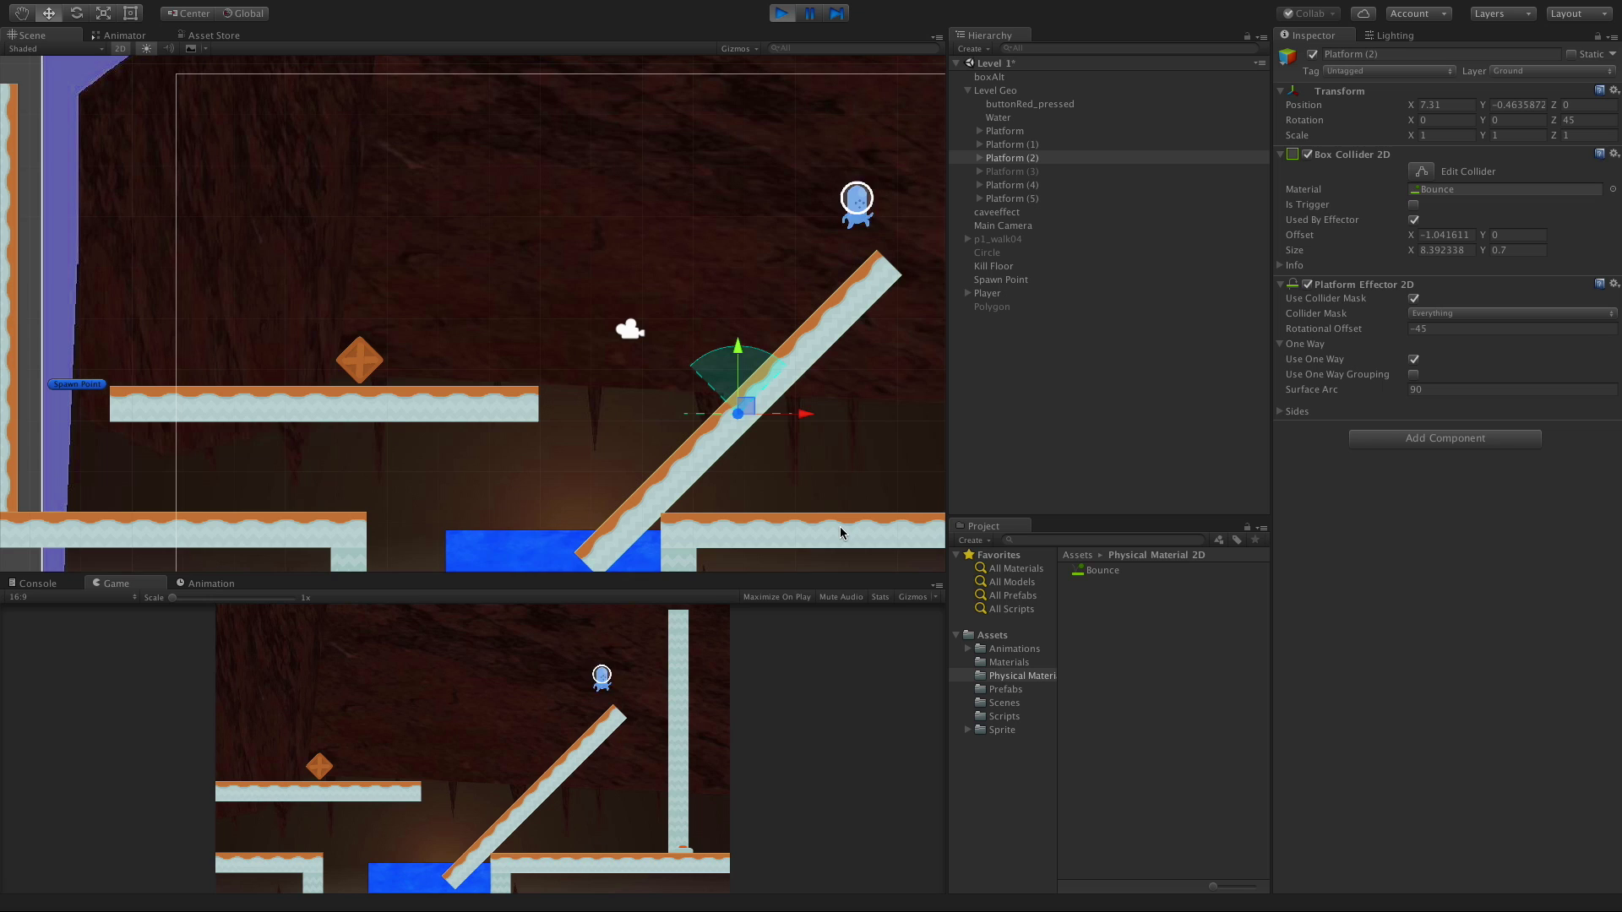
key("Left")
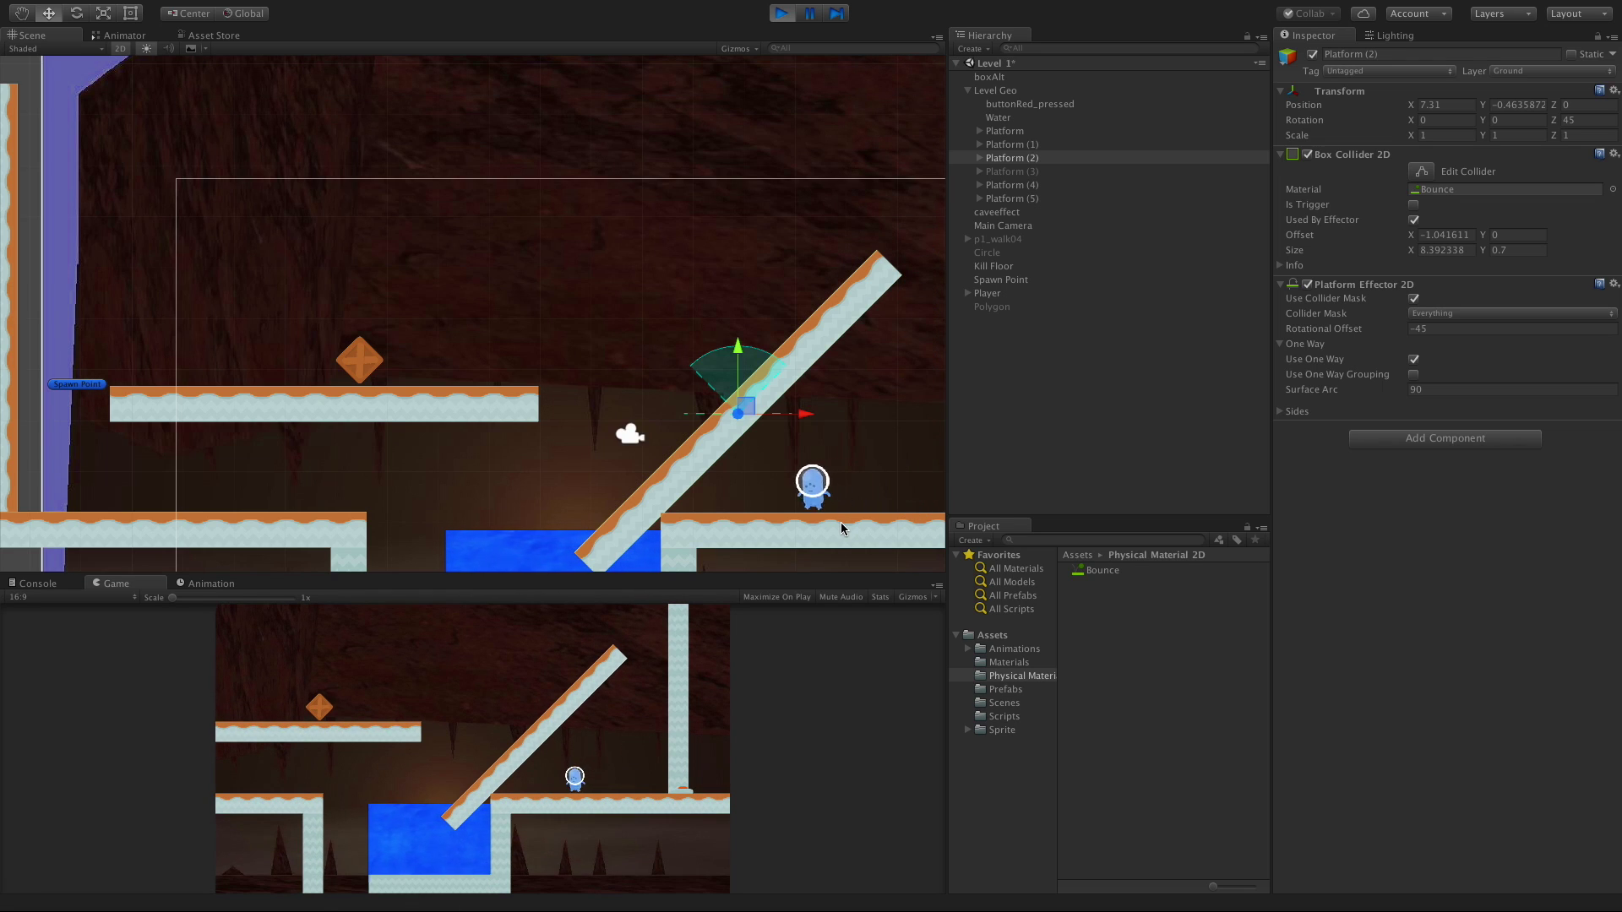
key("space")
key("Right")
key("space")
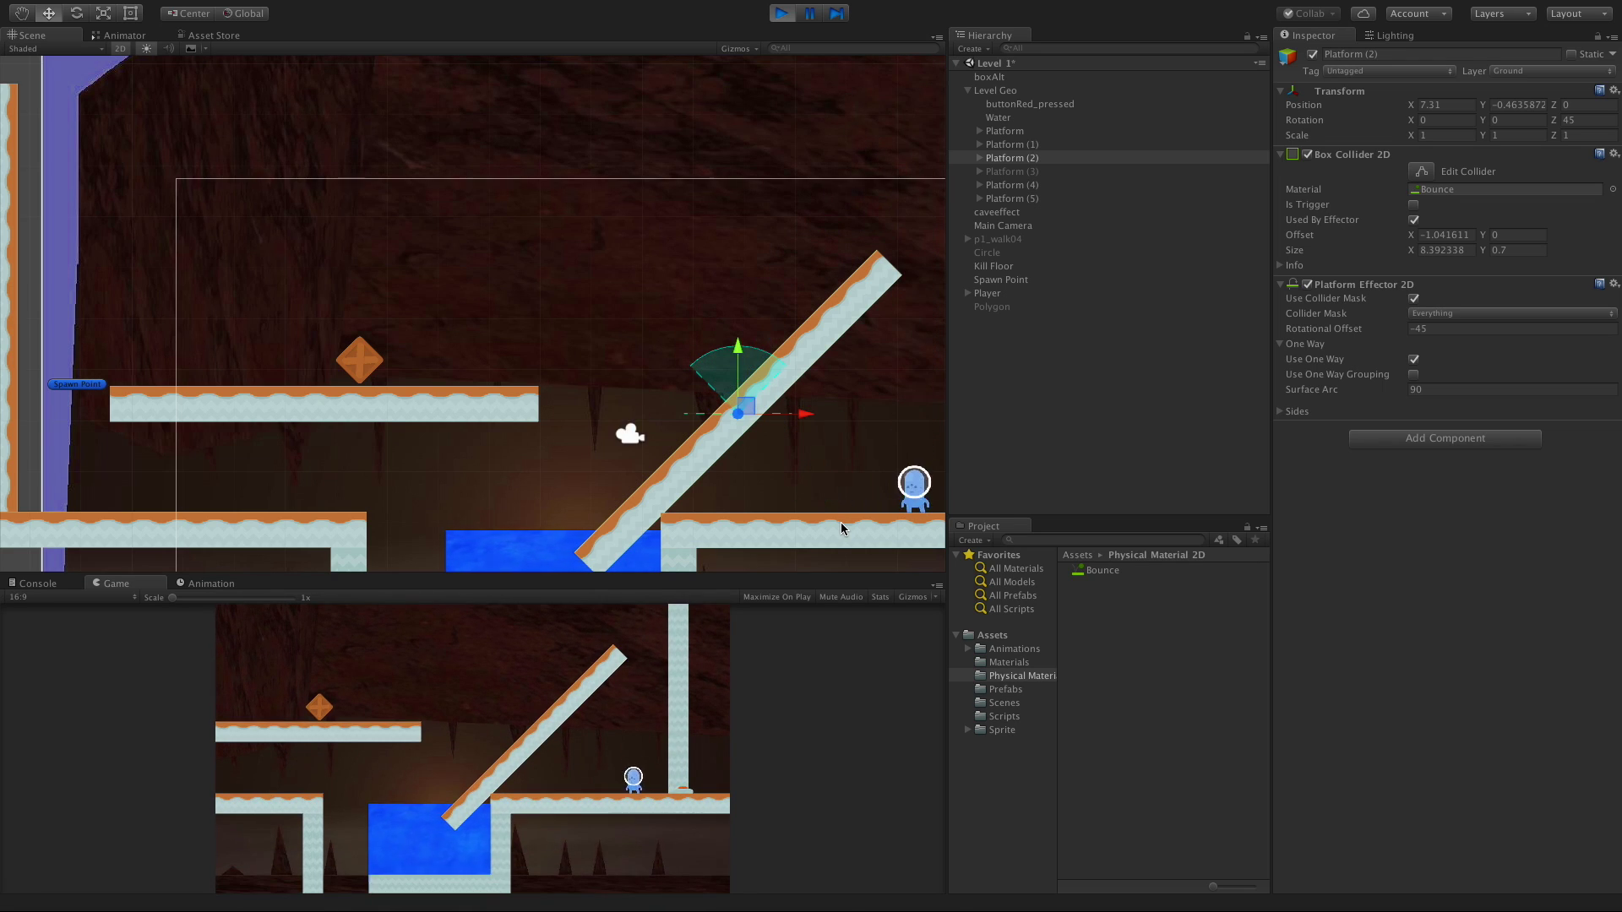
key("Left")
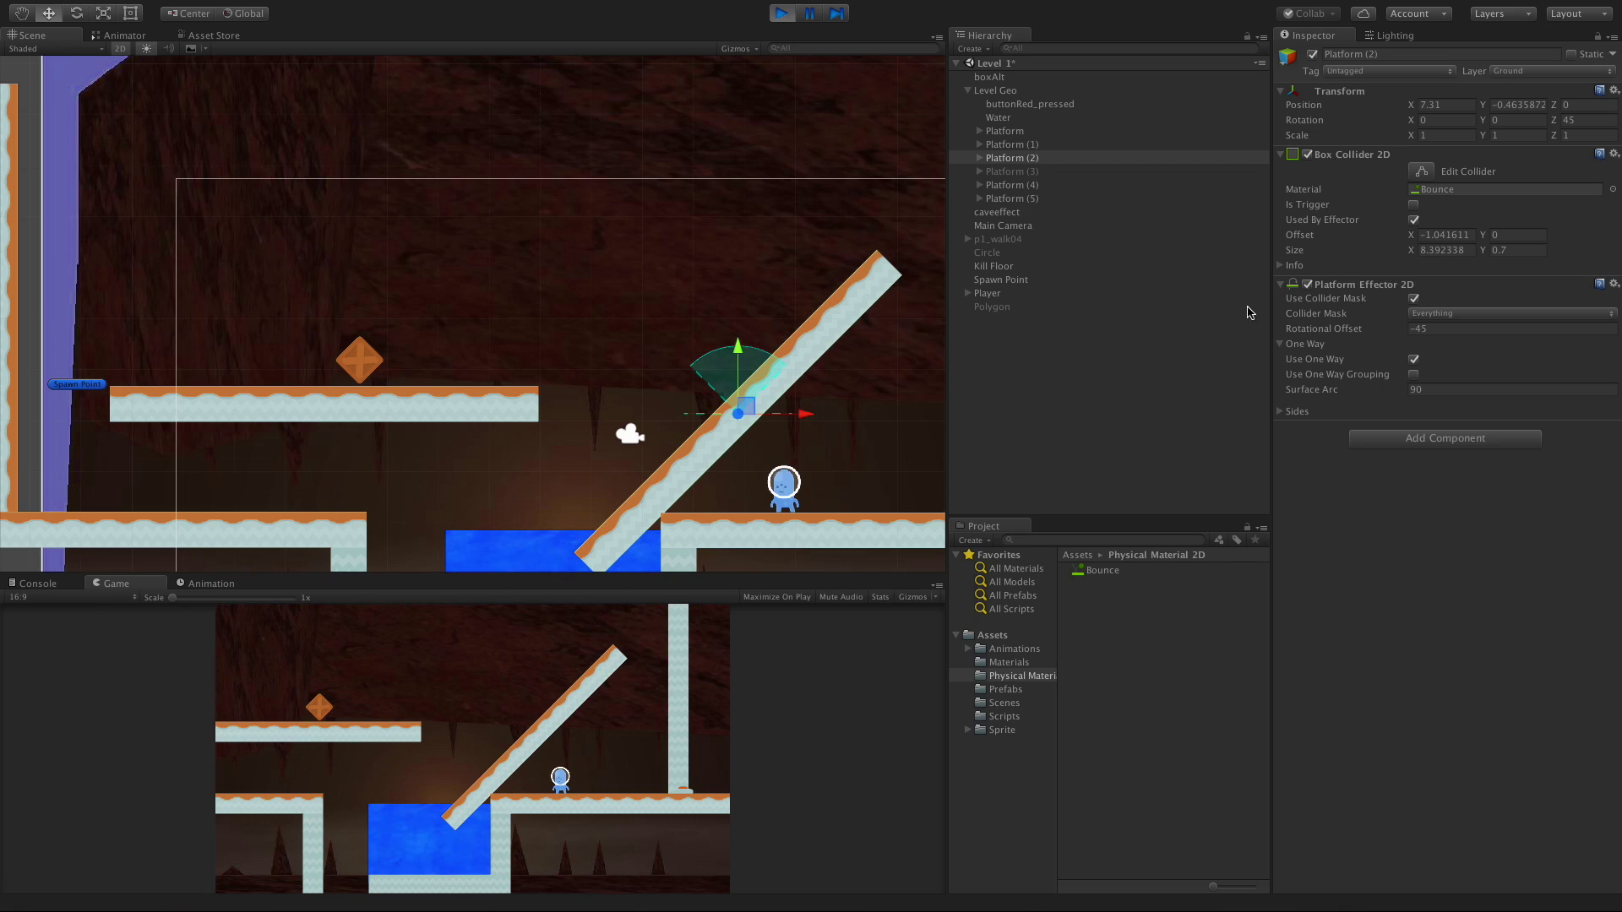
Set the Surface Arc of Platform (2)'s Platform Effector 2D to 80 while the game runs and return focus to the game
left_click(1441, 387)
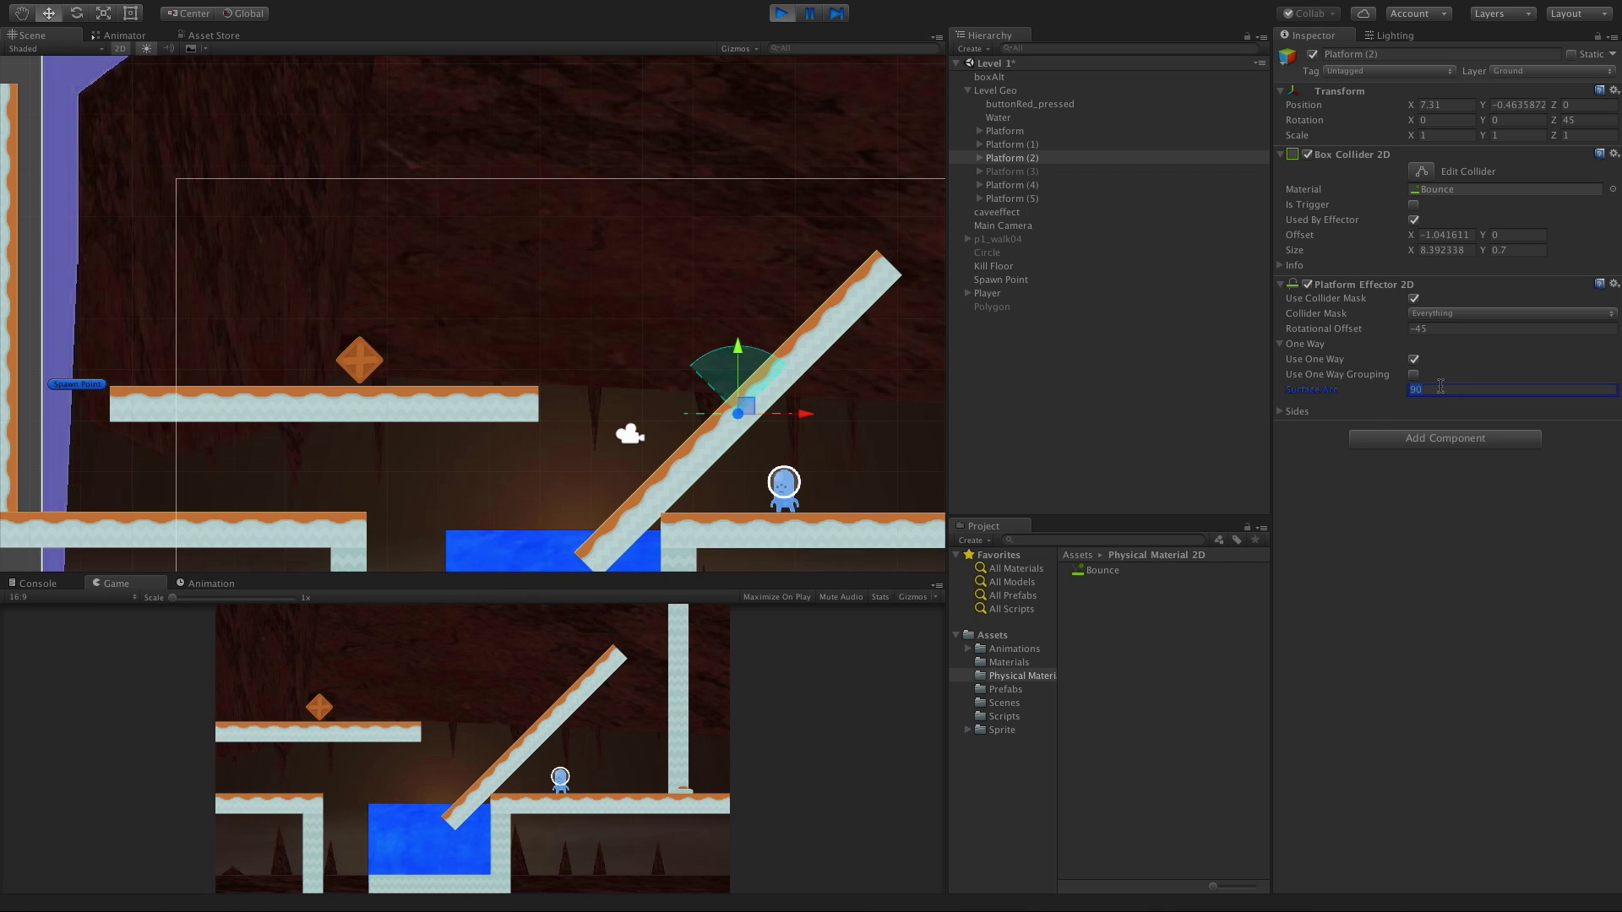
type("80")
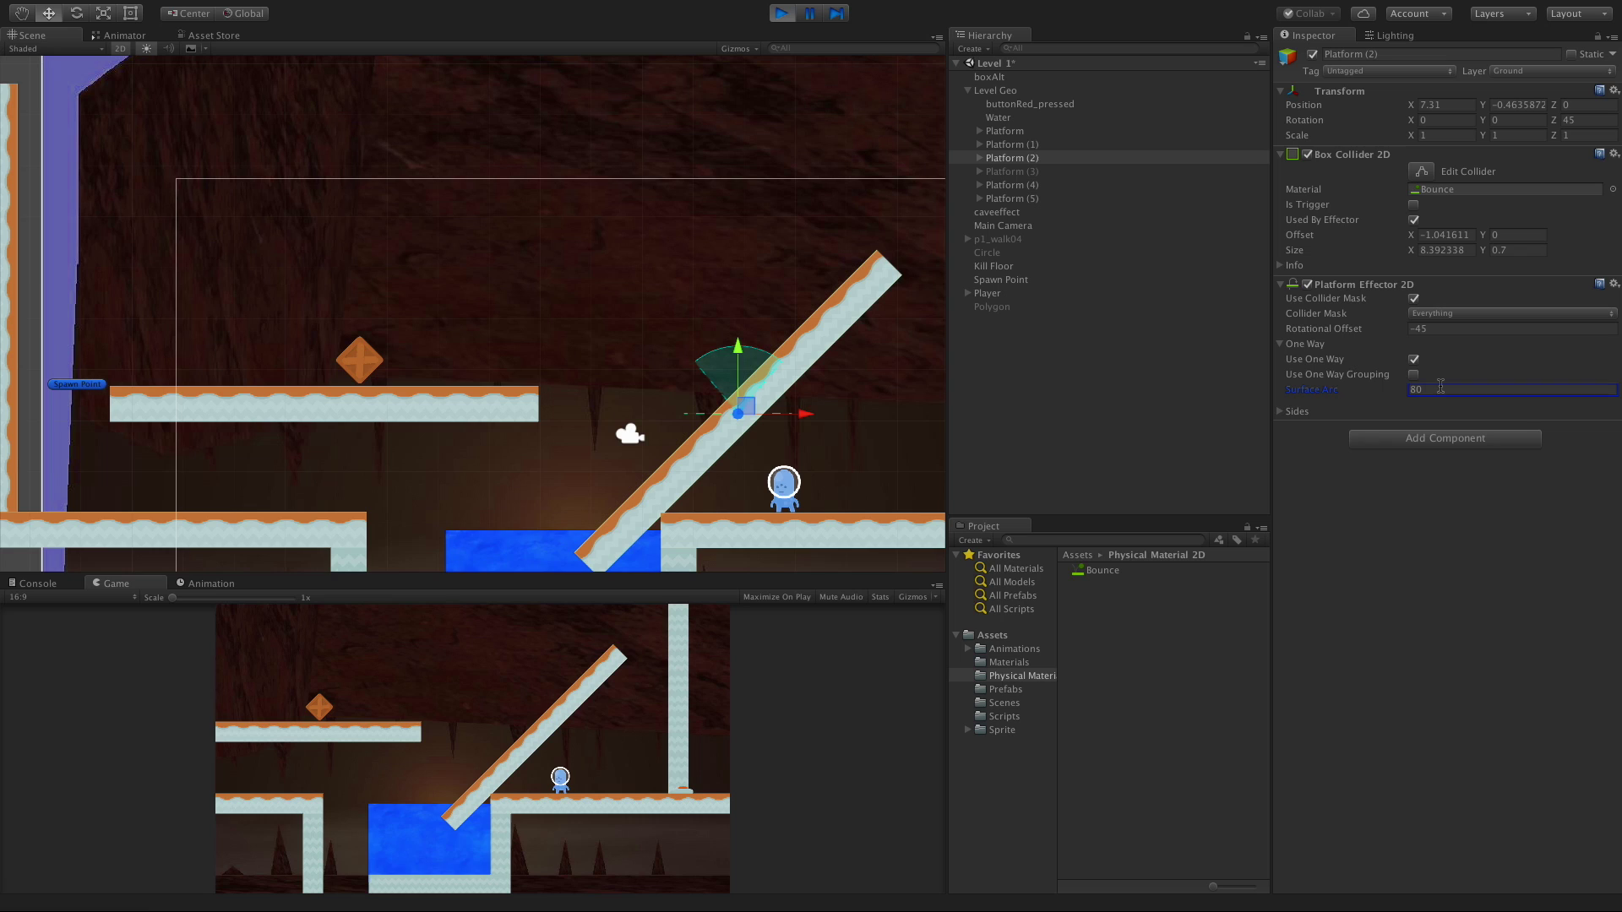
left_click(658, 711)
Test jumping up through the tilted Platform (2) with the narrower surface arc, and stop the game
key("Left")
key("space")
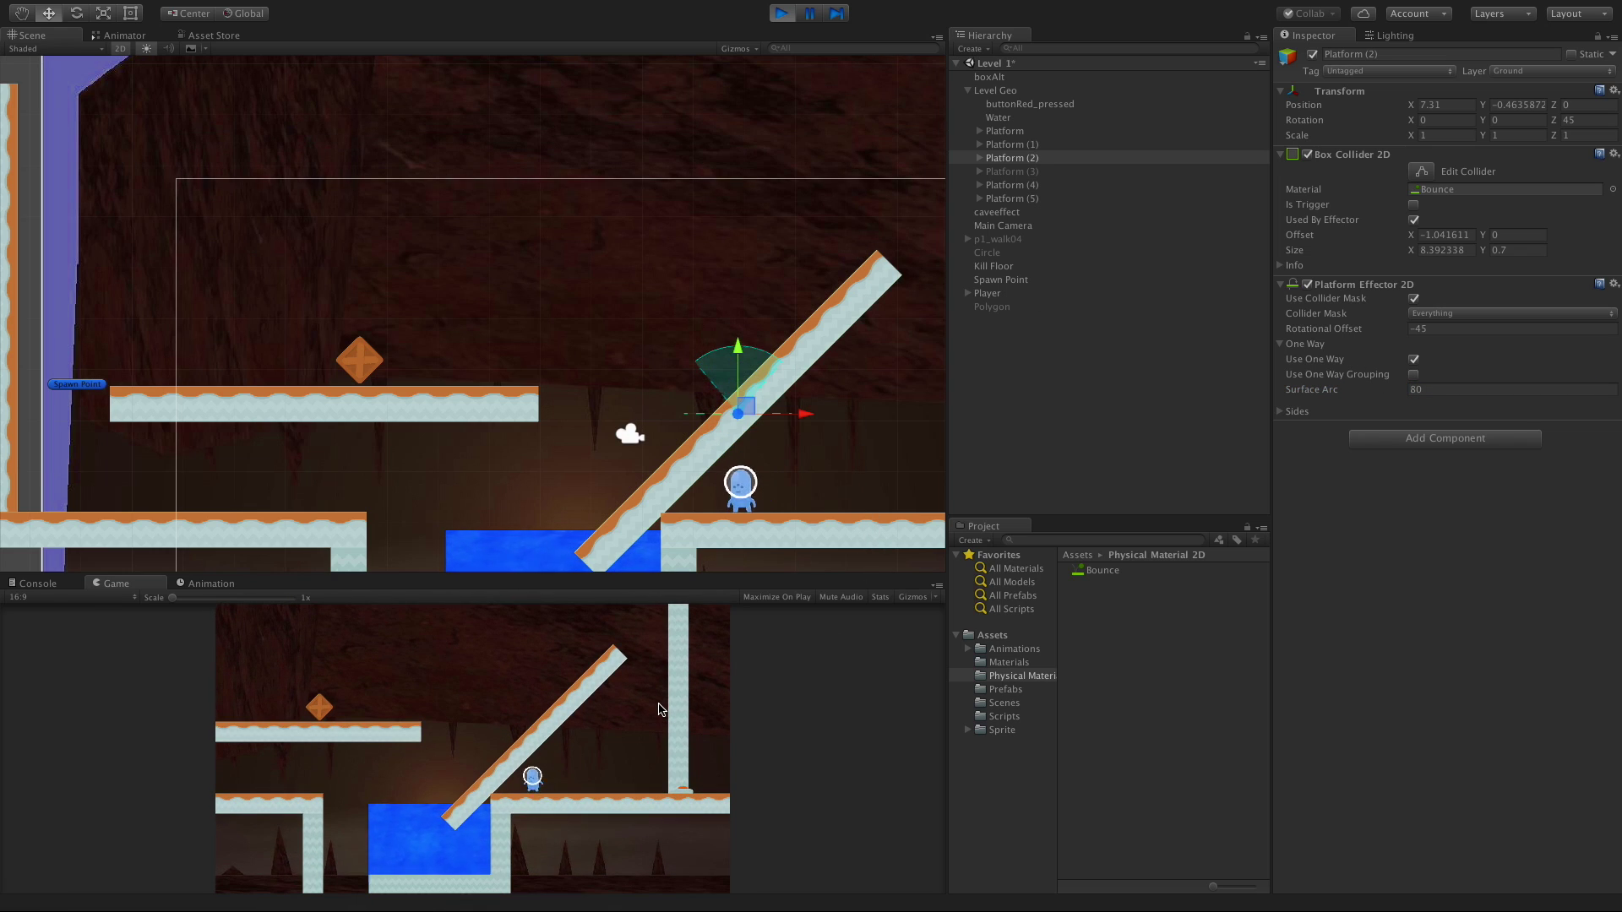
key("Left")
key("space")
key("Right")
key("space")
key("Left")
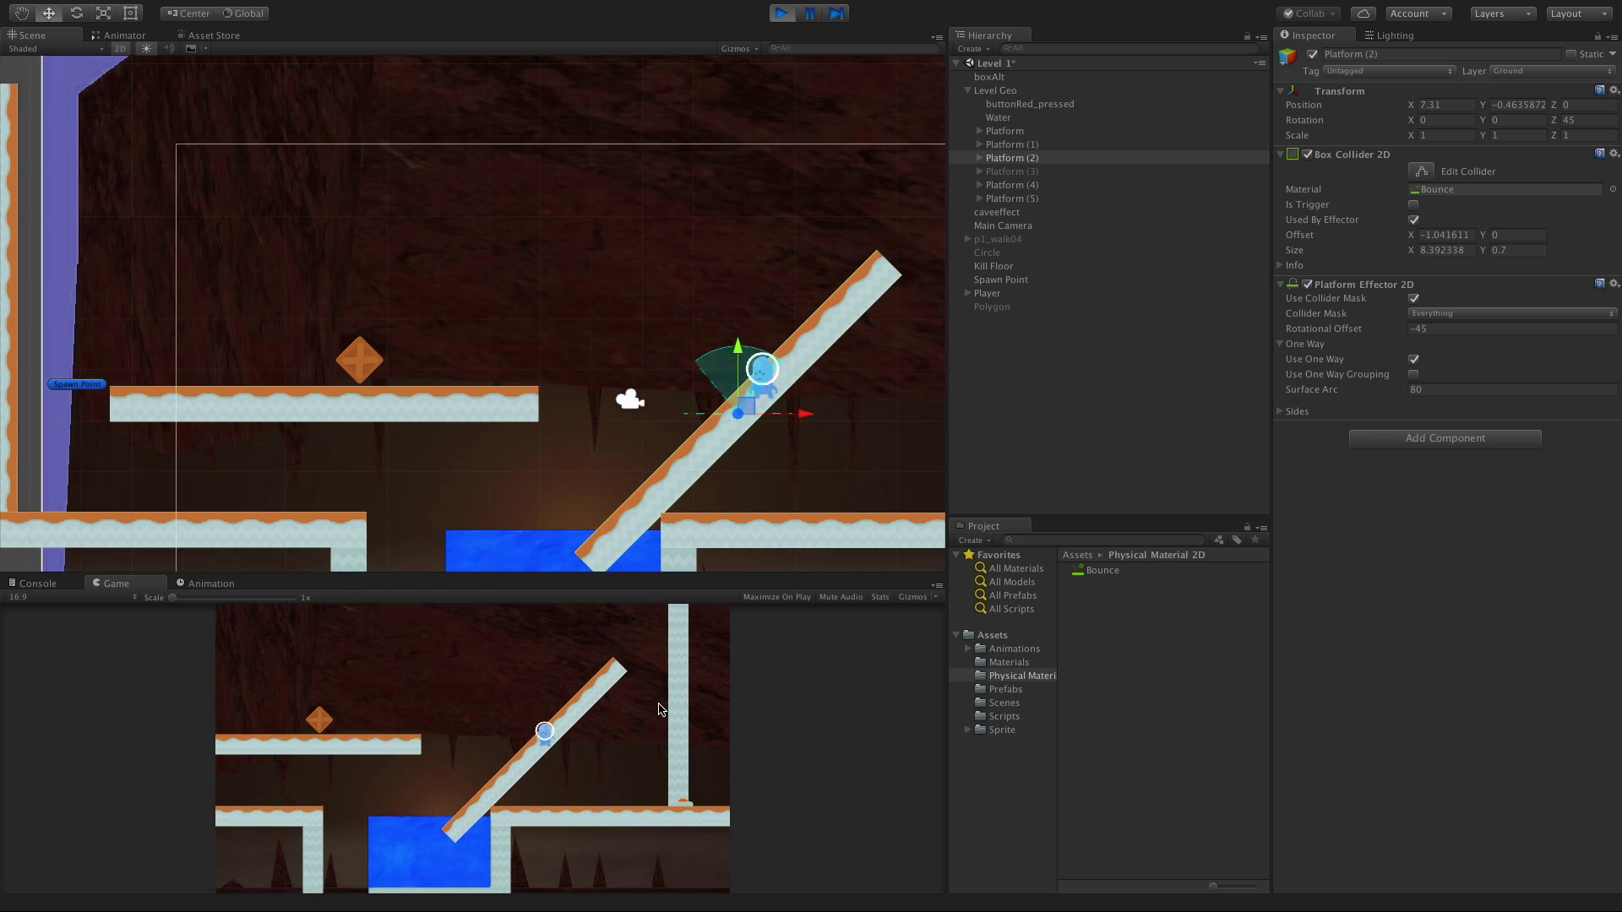
key("space")
key("Right")
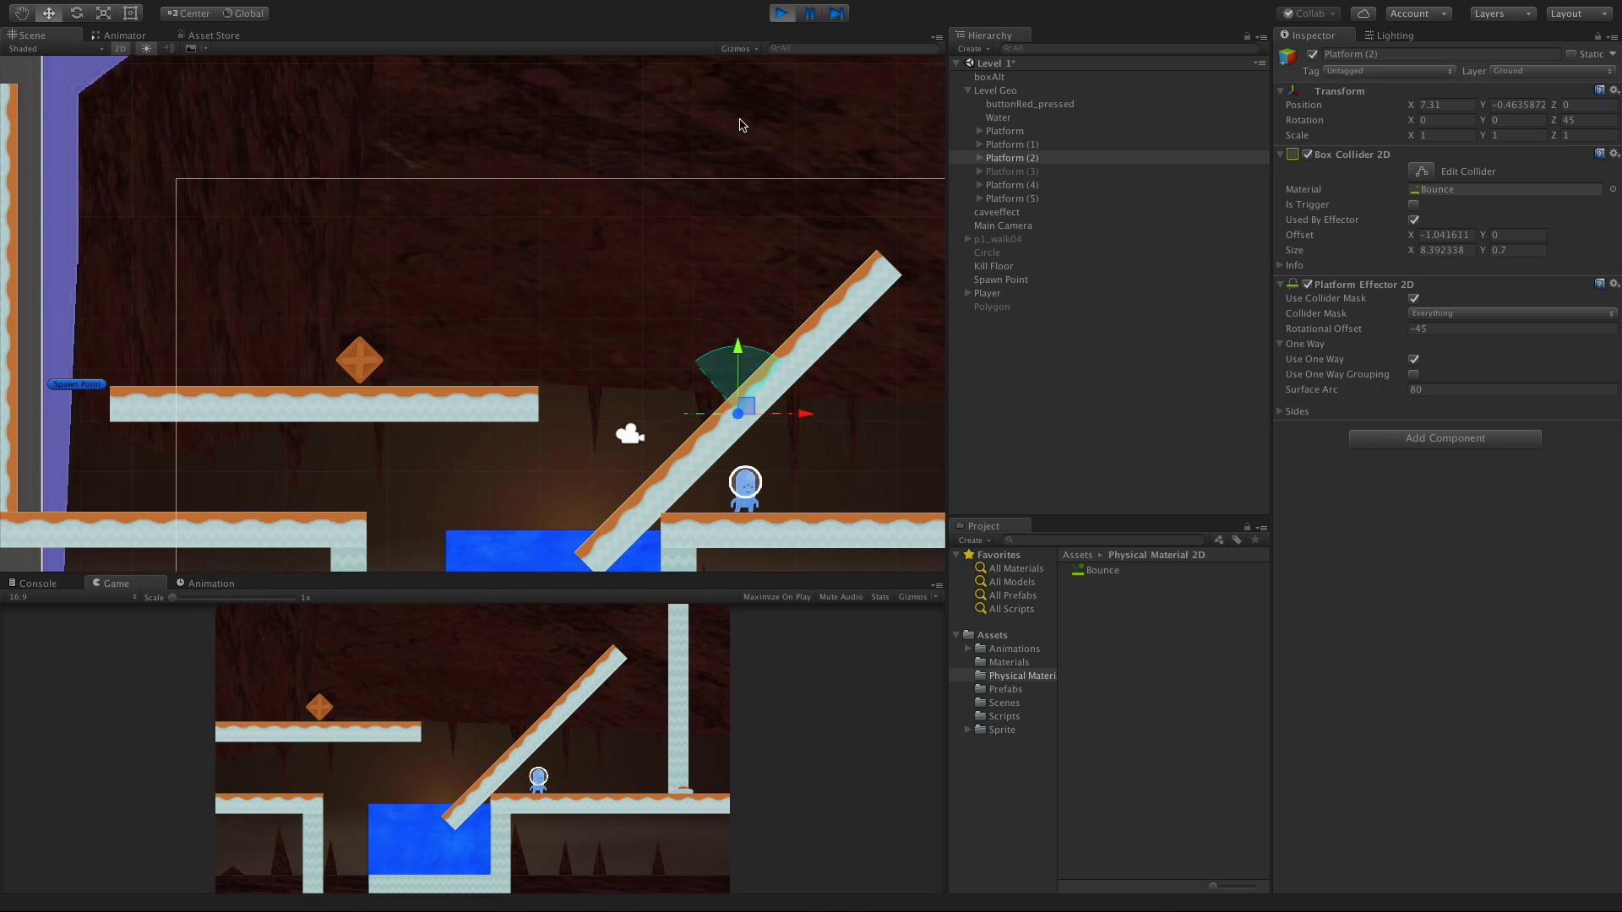
left_click(783, 14)
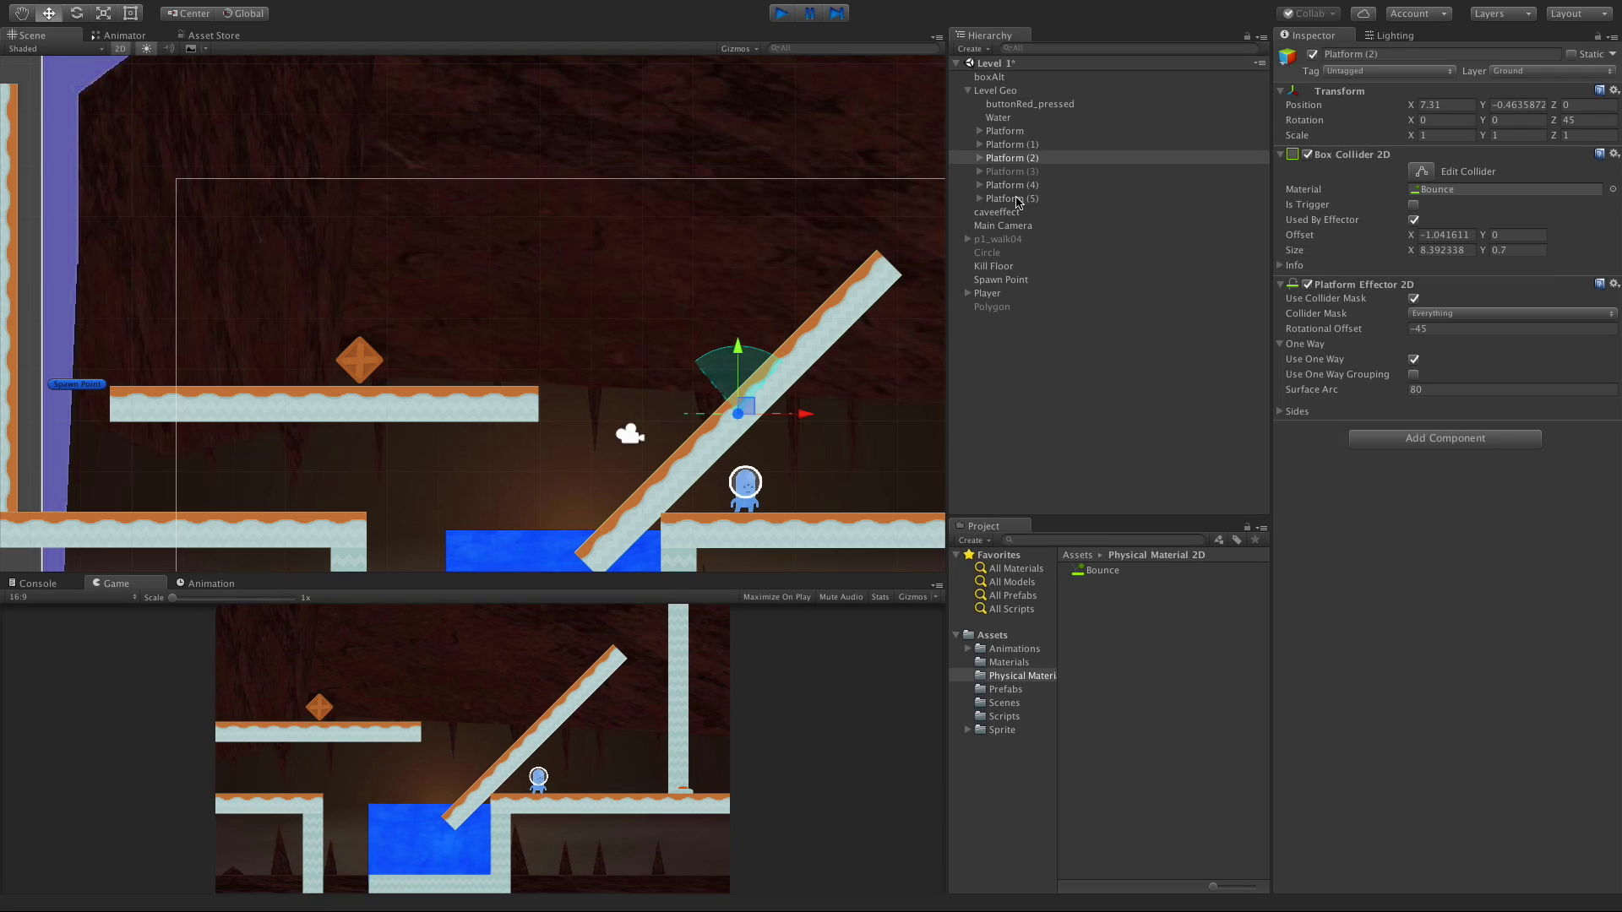
Examine the effector's Sides settings and the Bounce material's friction and bounciness, and reselect Polygon
left_click(1284, 414)
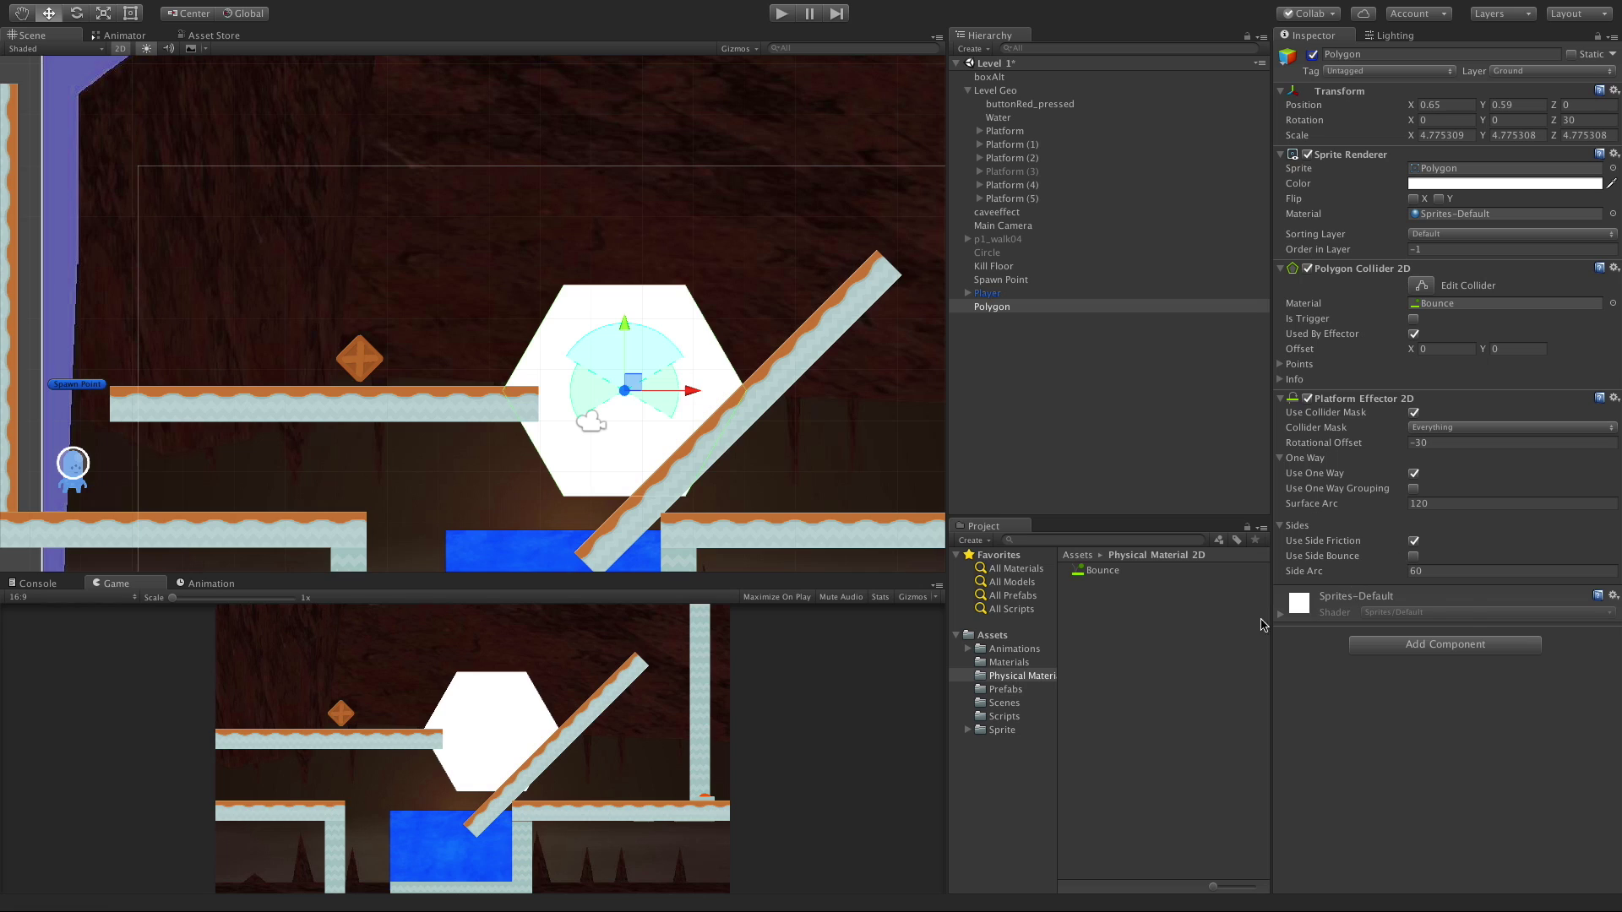
left_click(1115, 571)
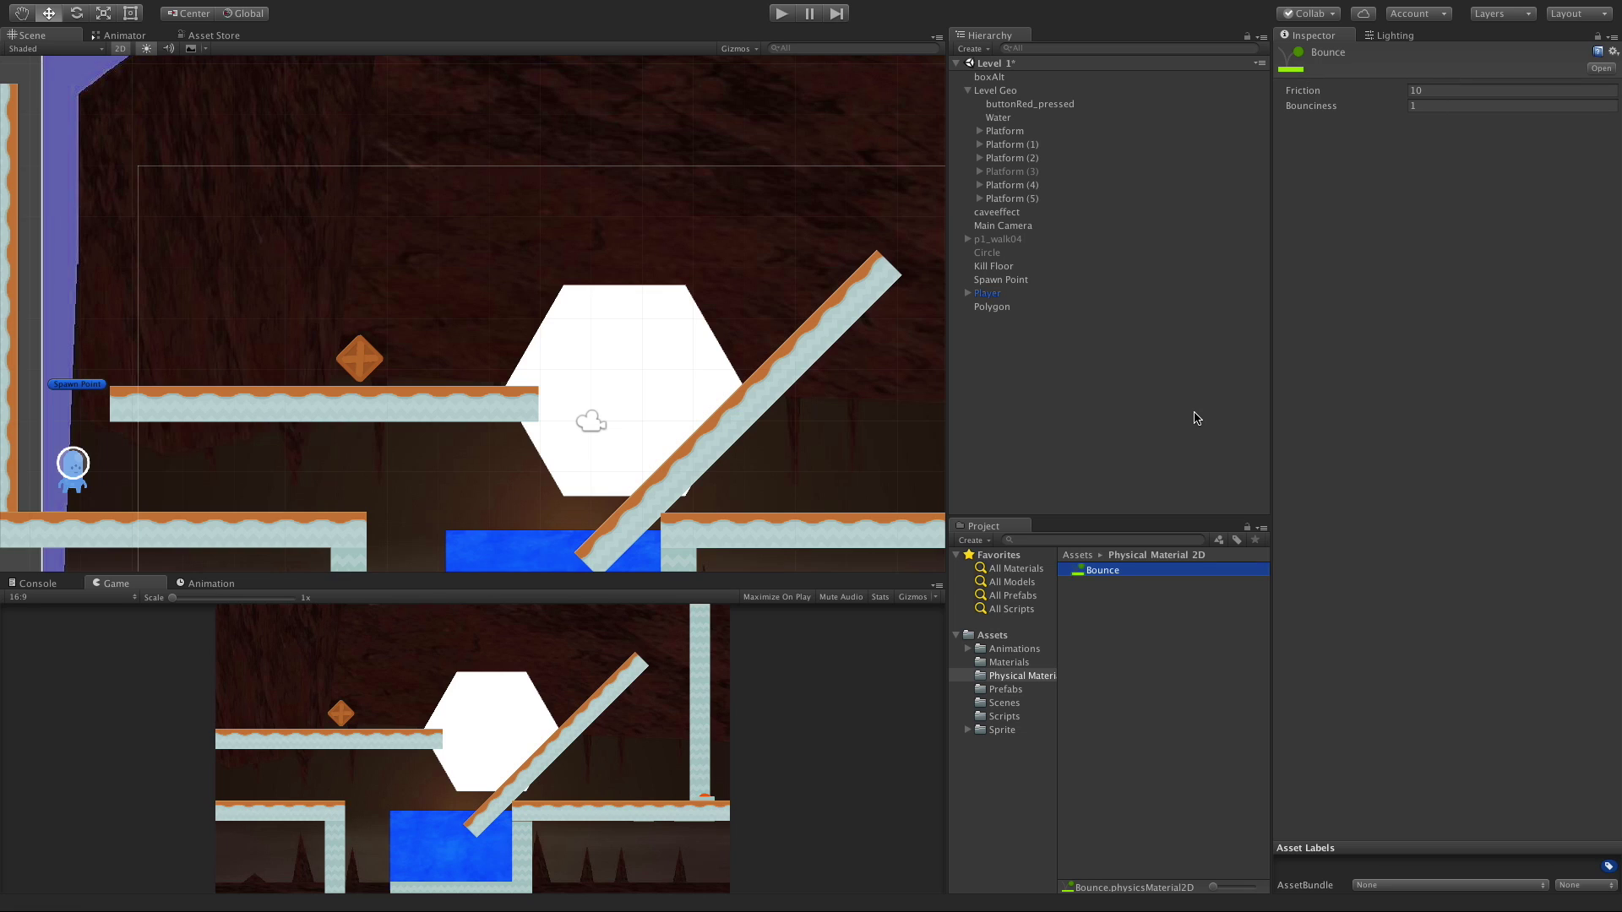
left_click(1001, 307)
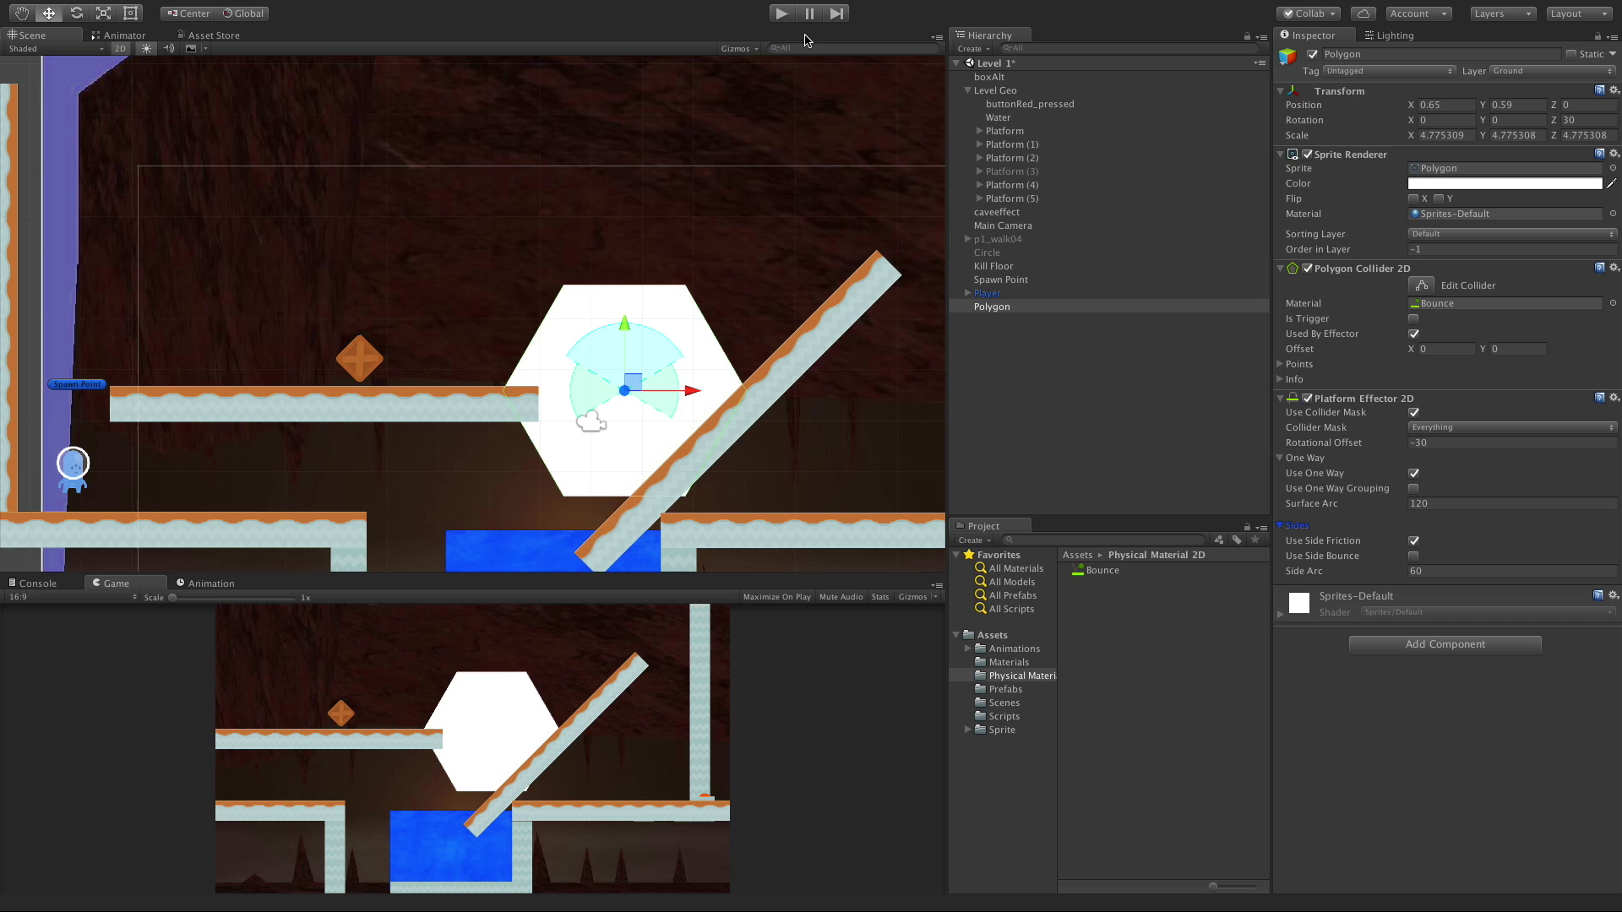
Run the game and test jumping the character from the horizontal platform onto the top of the white Polygon
left_click(786, 14)
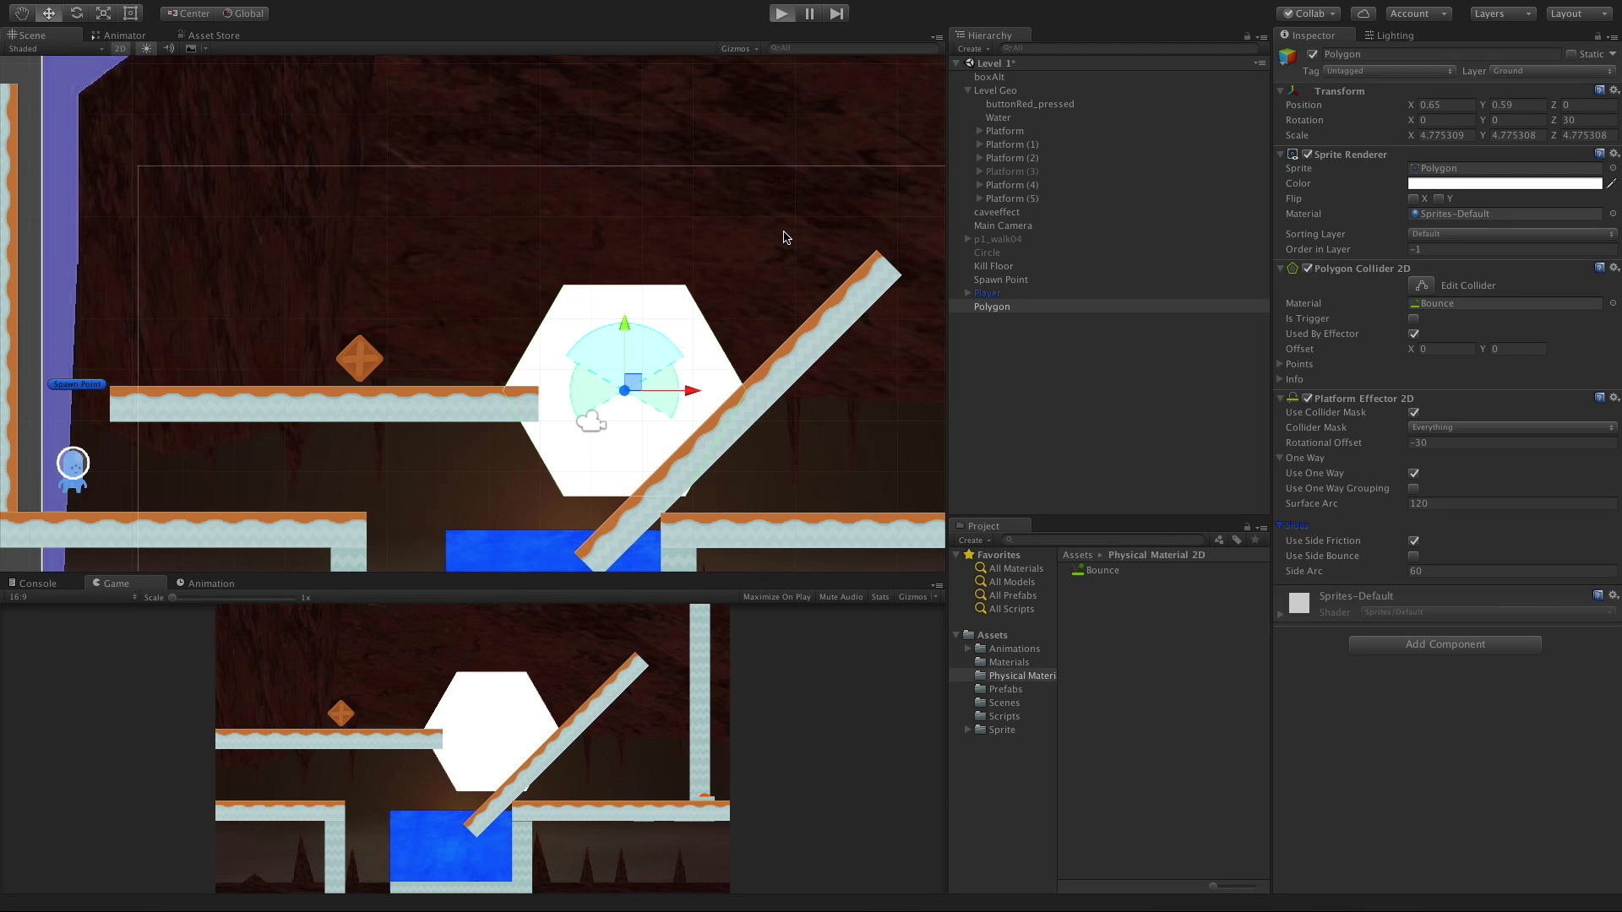
key("space")
key("d")
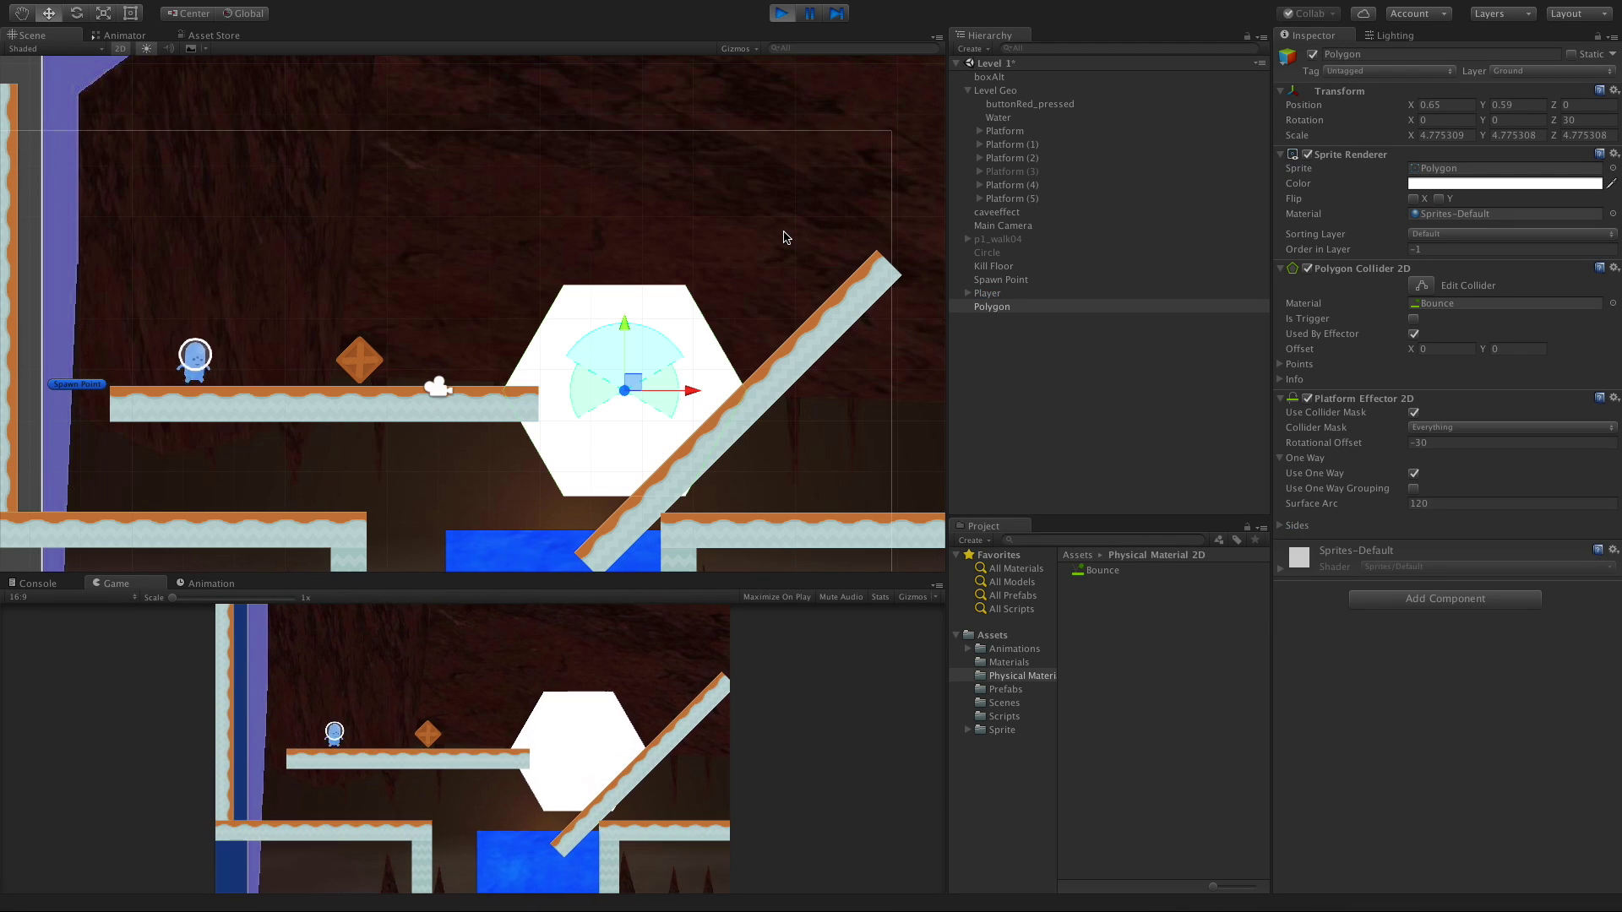
key("d")
key("space")
key("space")
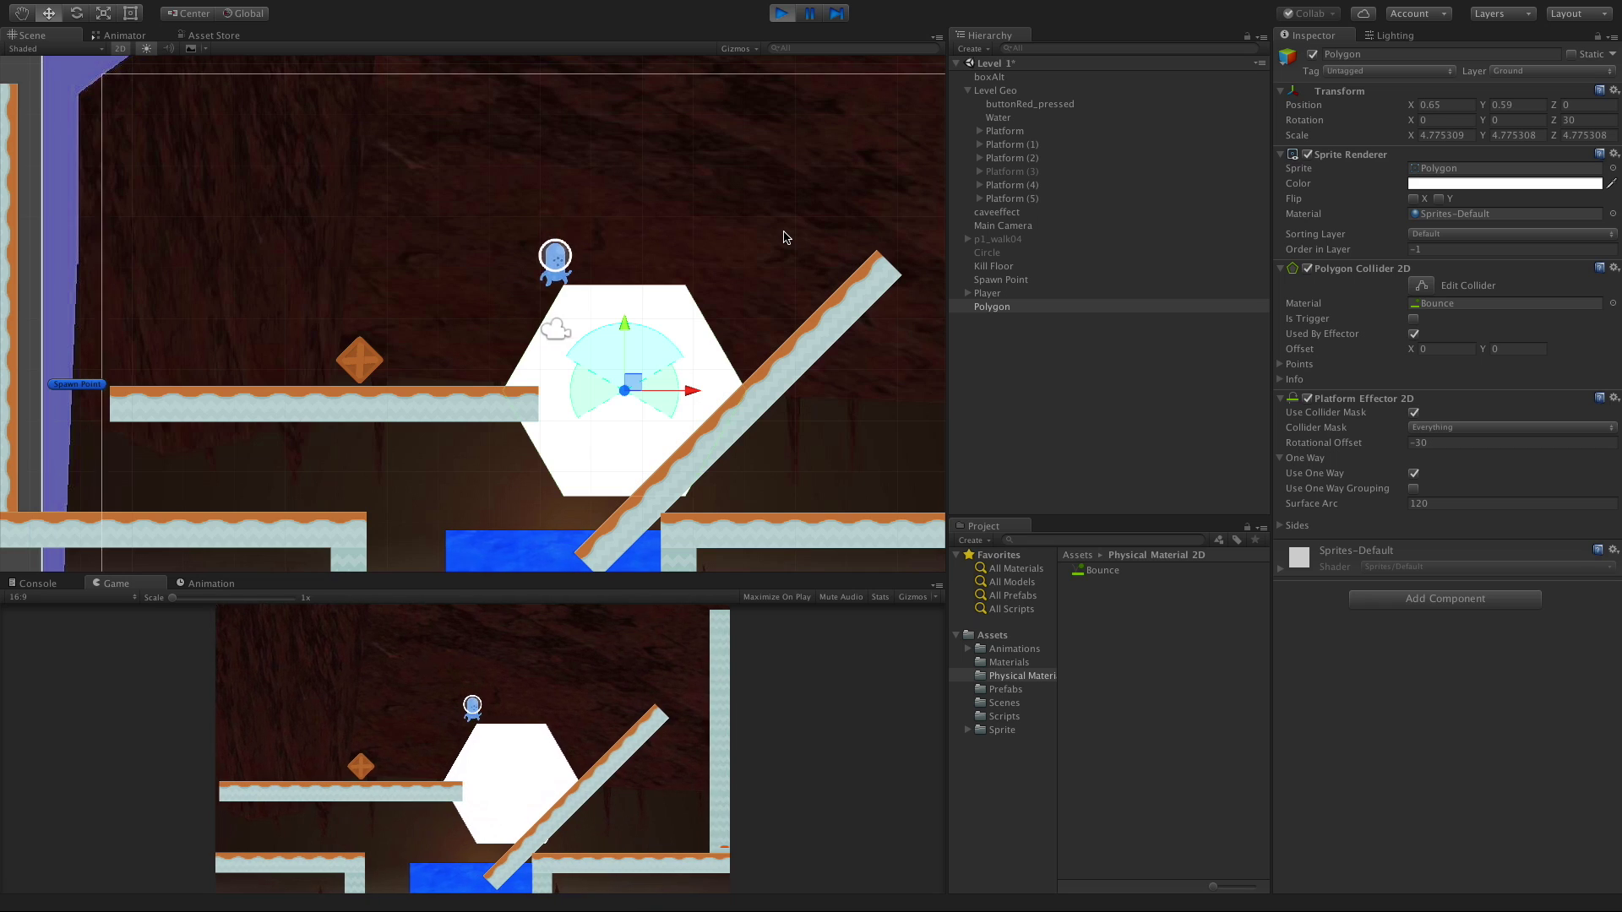
key("d")
key("a")
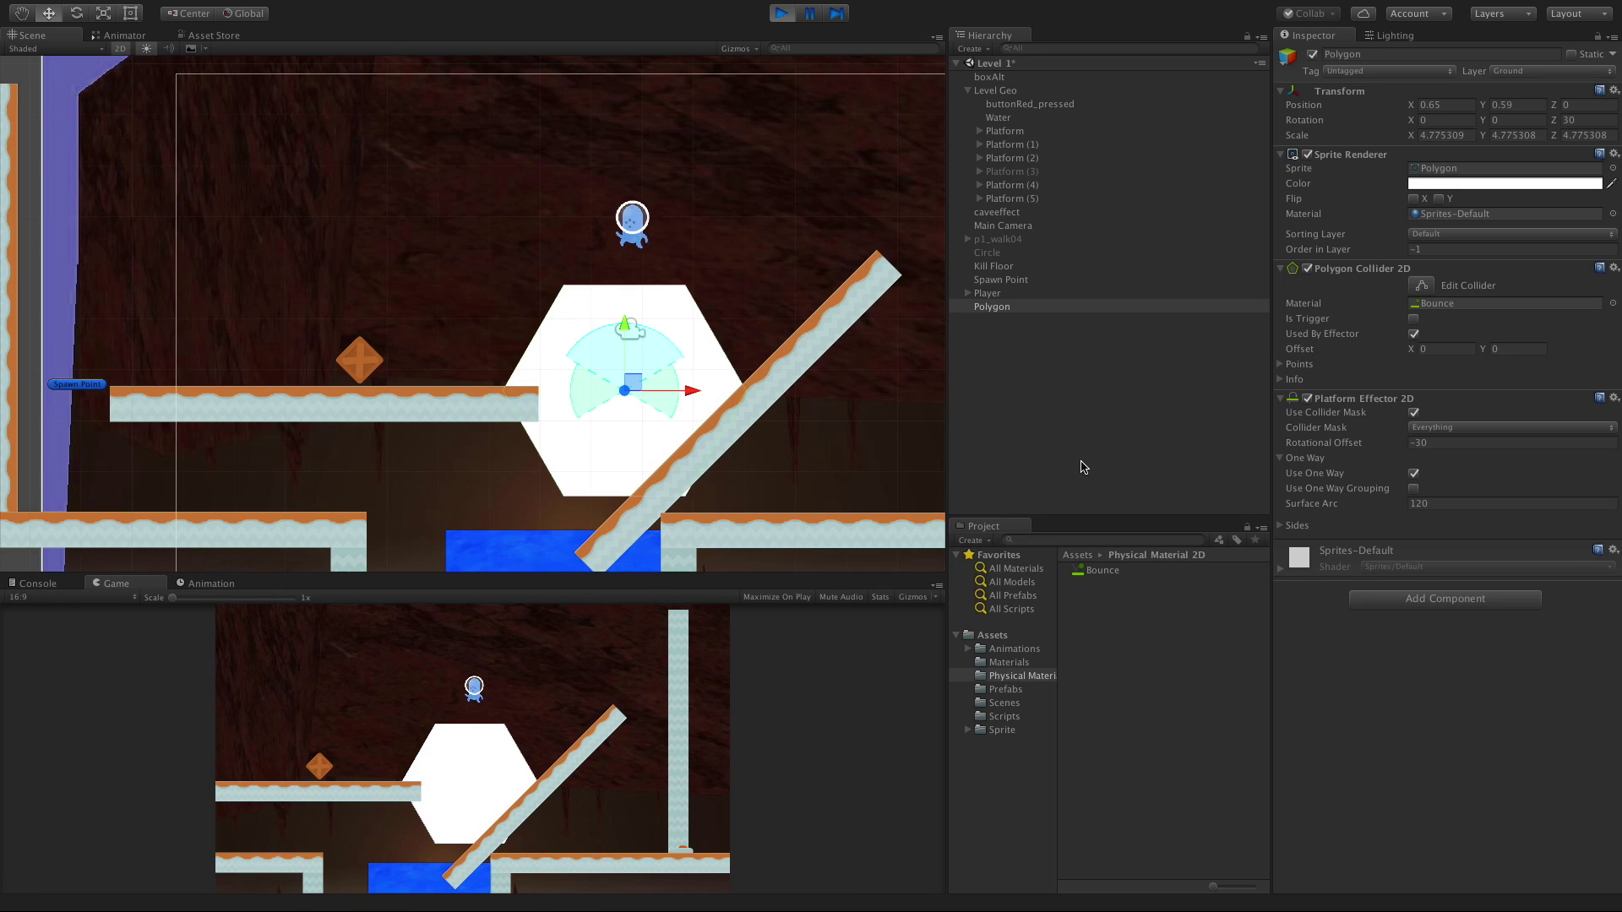
Expand the Sides settings of Polygon's effector and move the character against the hexagon's upper-left side to test side friction
left_click(1292, 527)
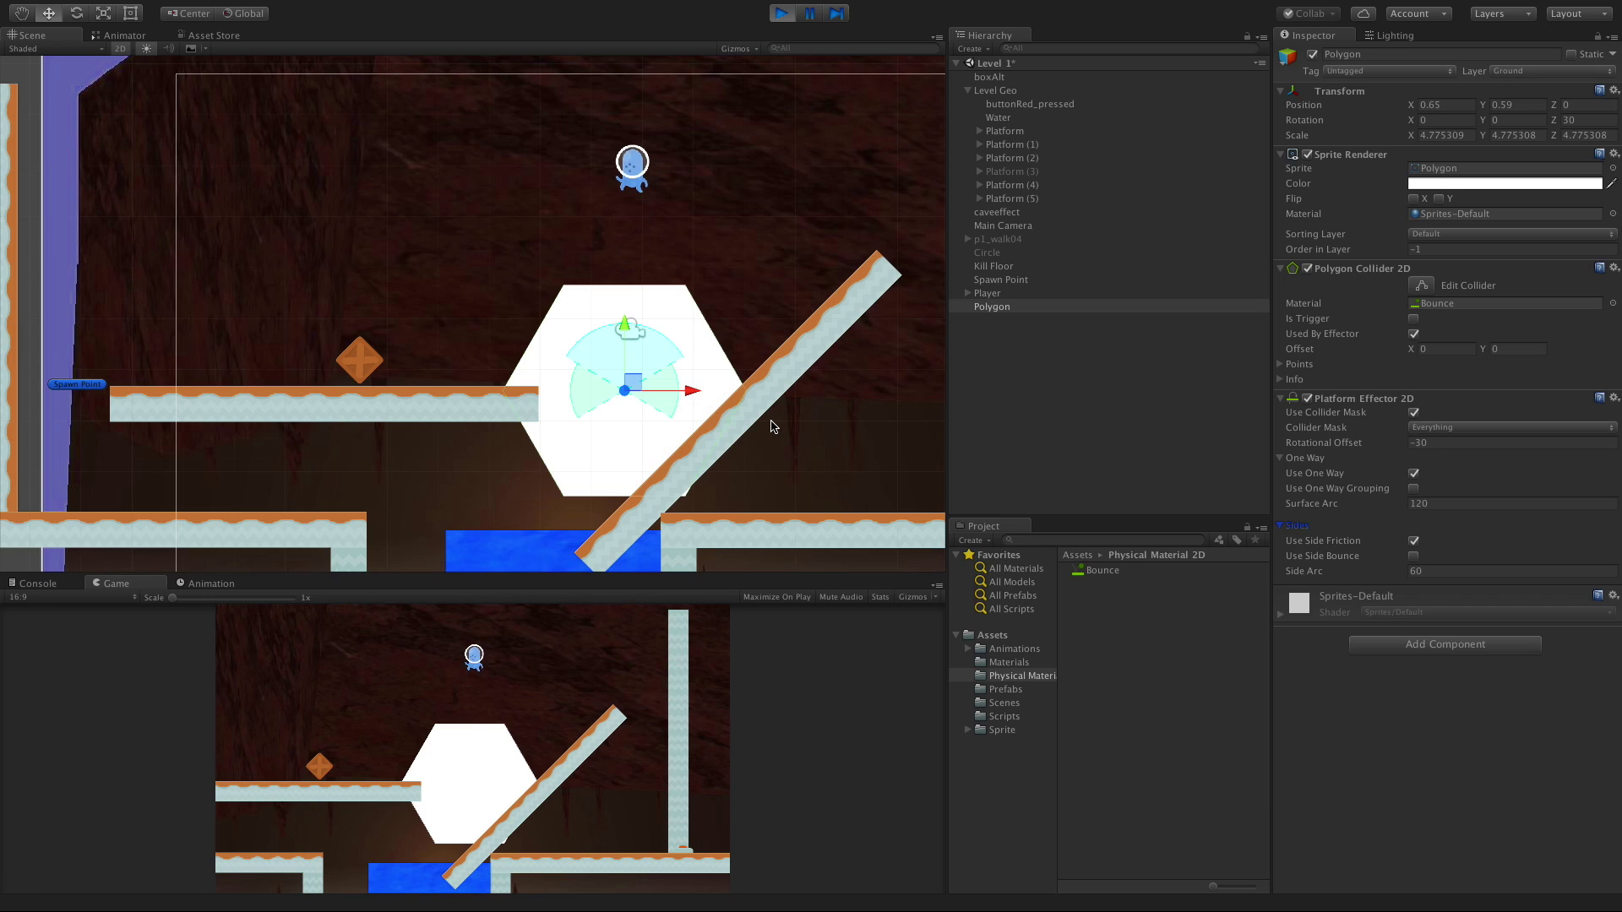
left_click(490, 742)
key("a")
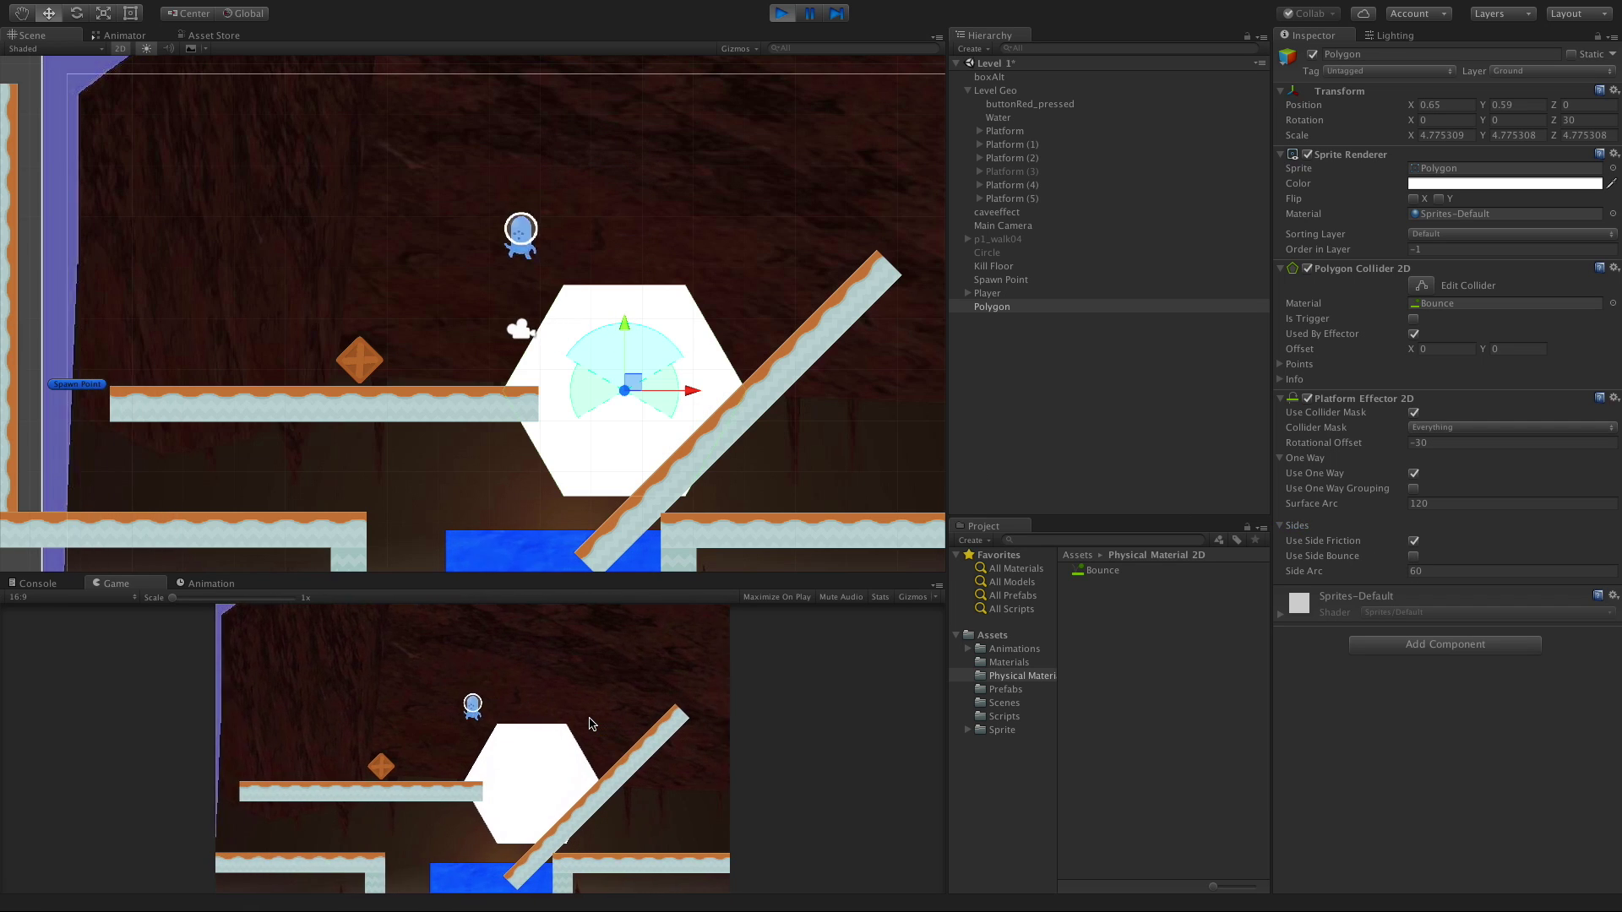
key("d")
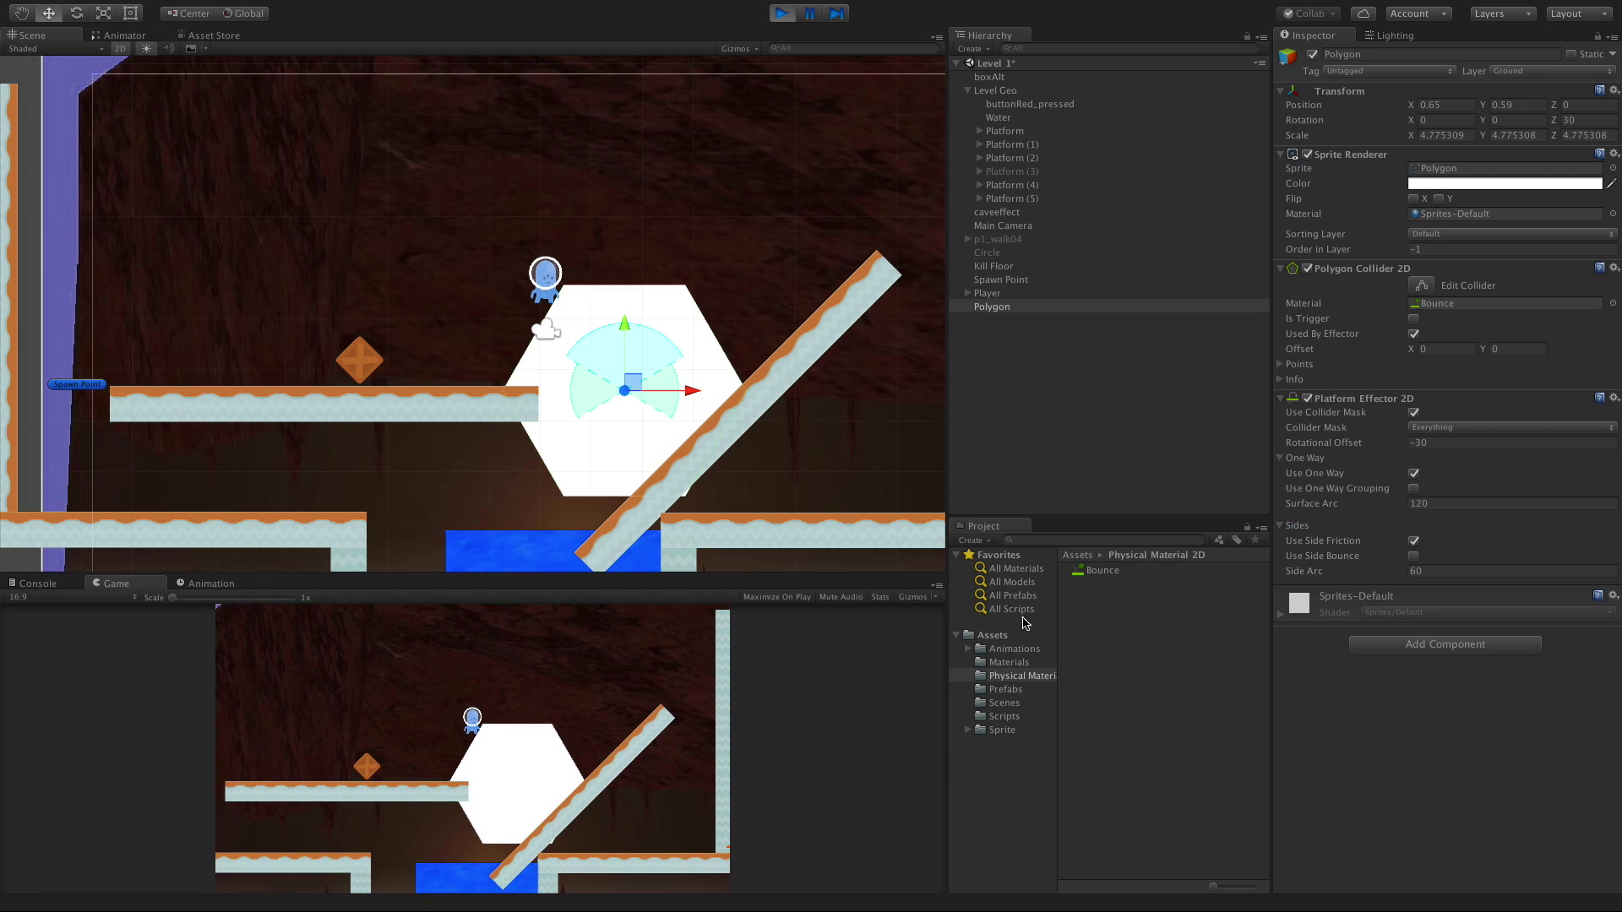
Turn off Use Side Friction on Polygon, test the character against the hexagon's side, and turn the option back on
left_click(1414, 542)
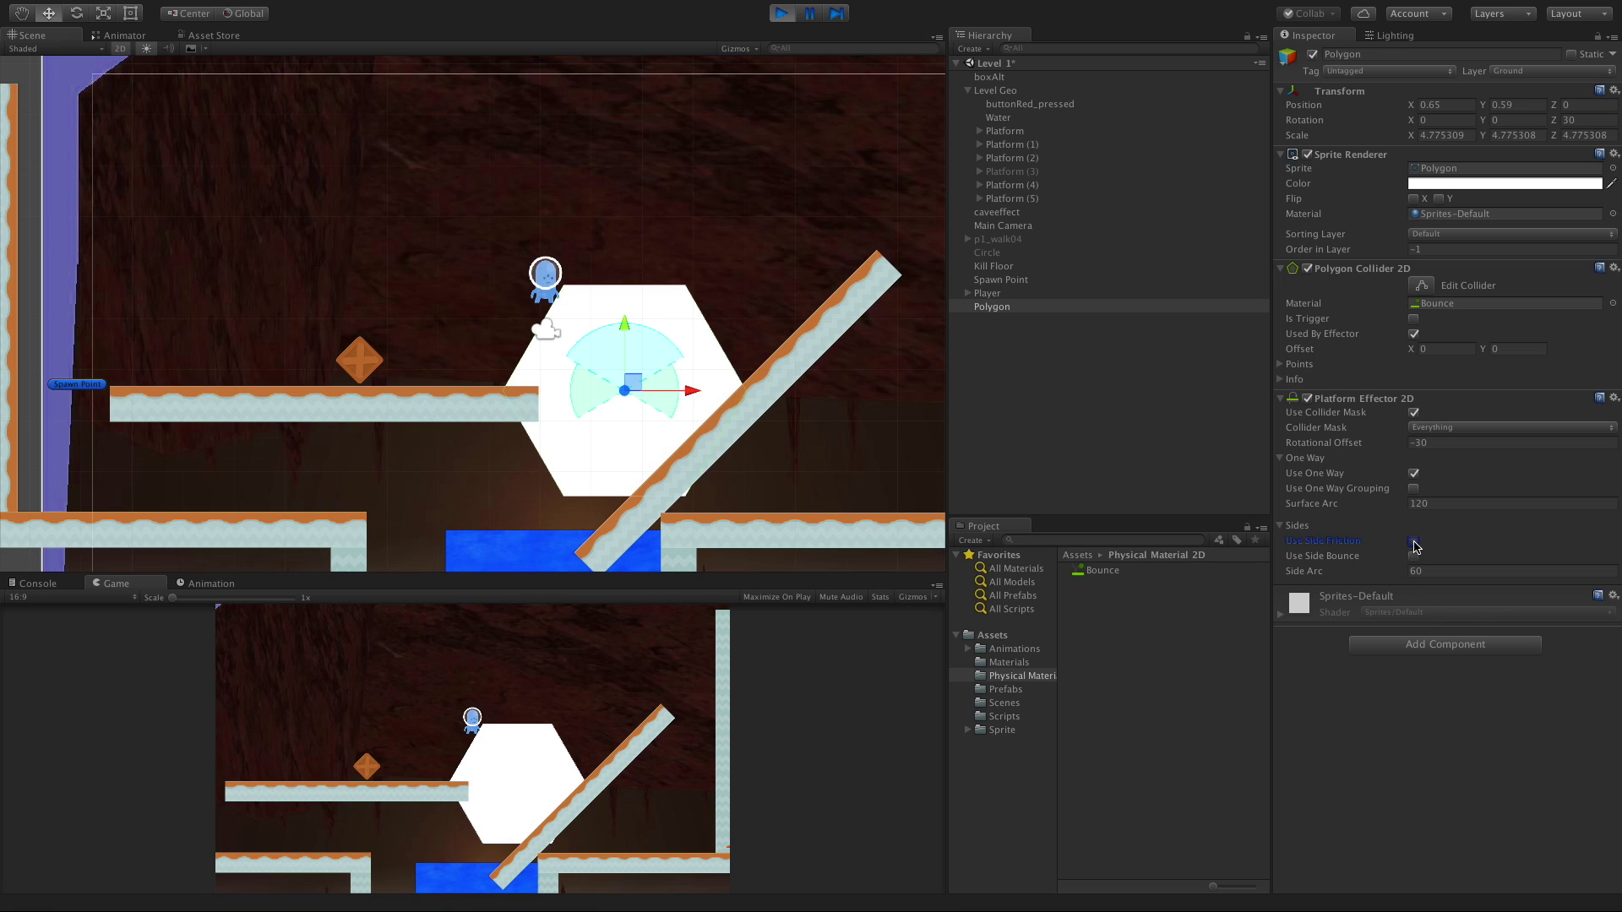
left_click(634, 725)
key("space")
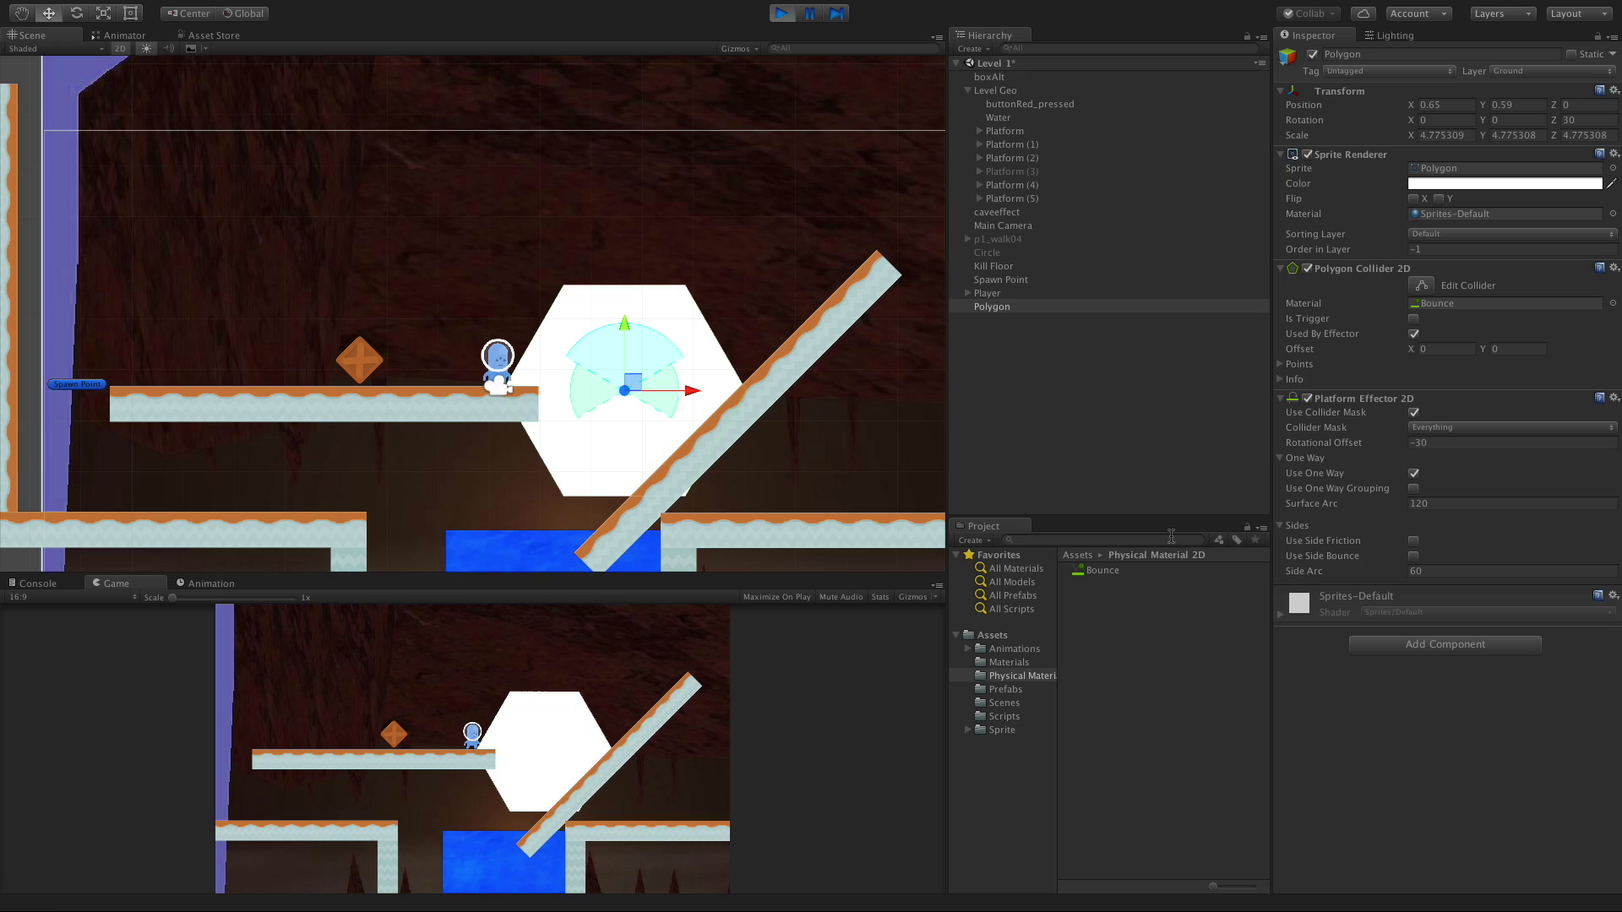
left_click(1414, 541)
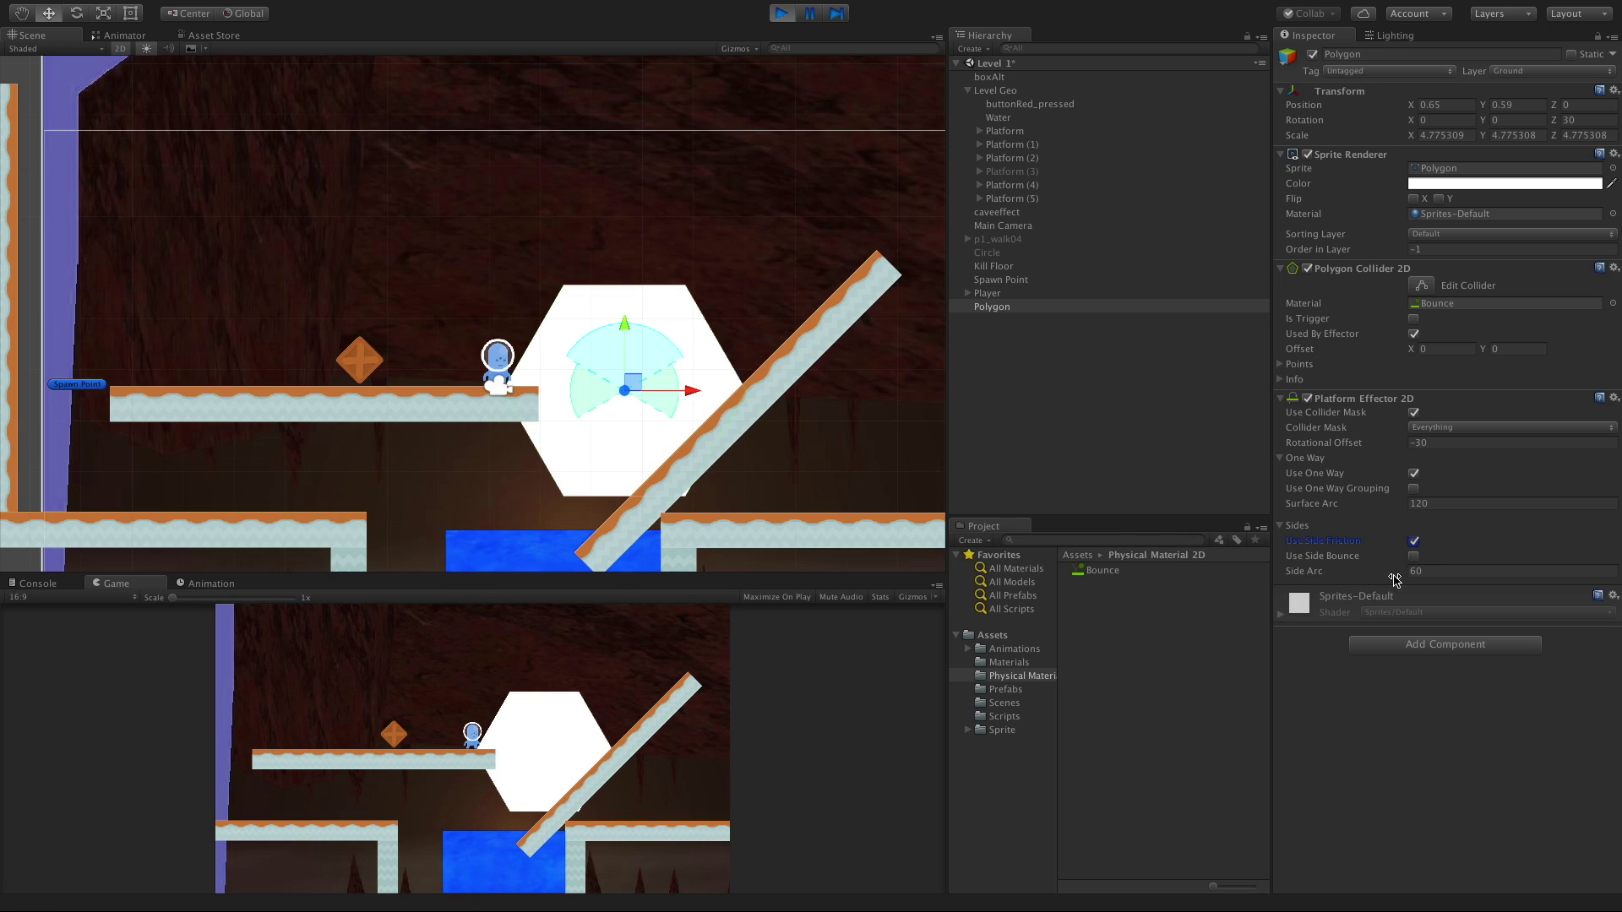
Turn on Use Side Bounce on Polygon and test jumping the character against the hexagon's side
left_click(1412, 555)
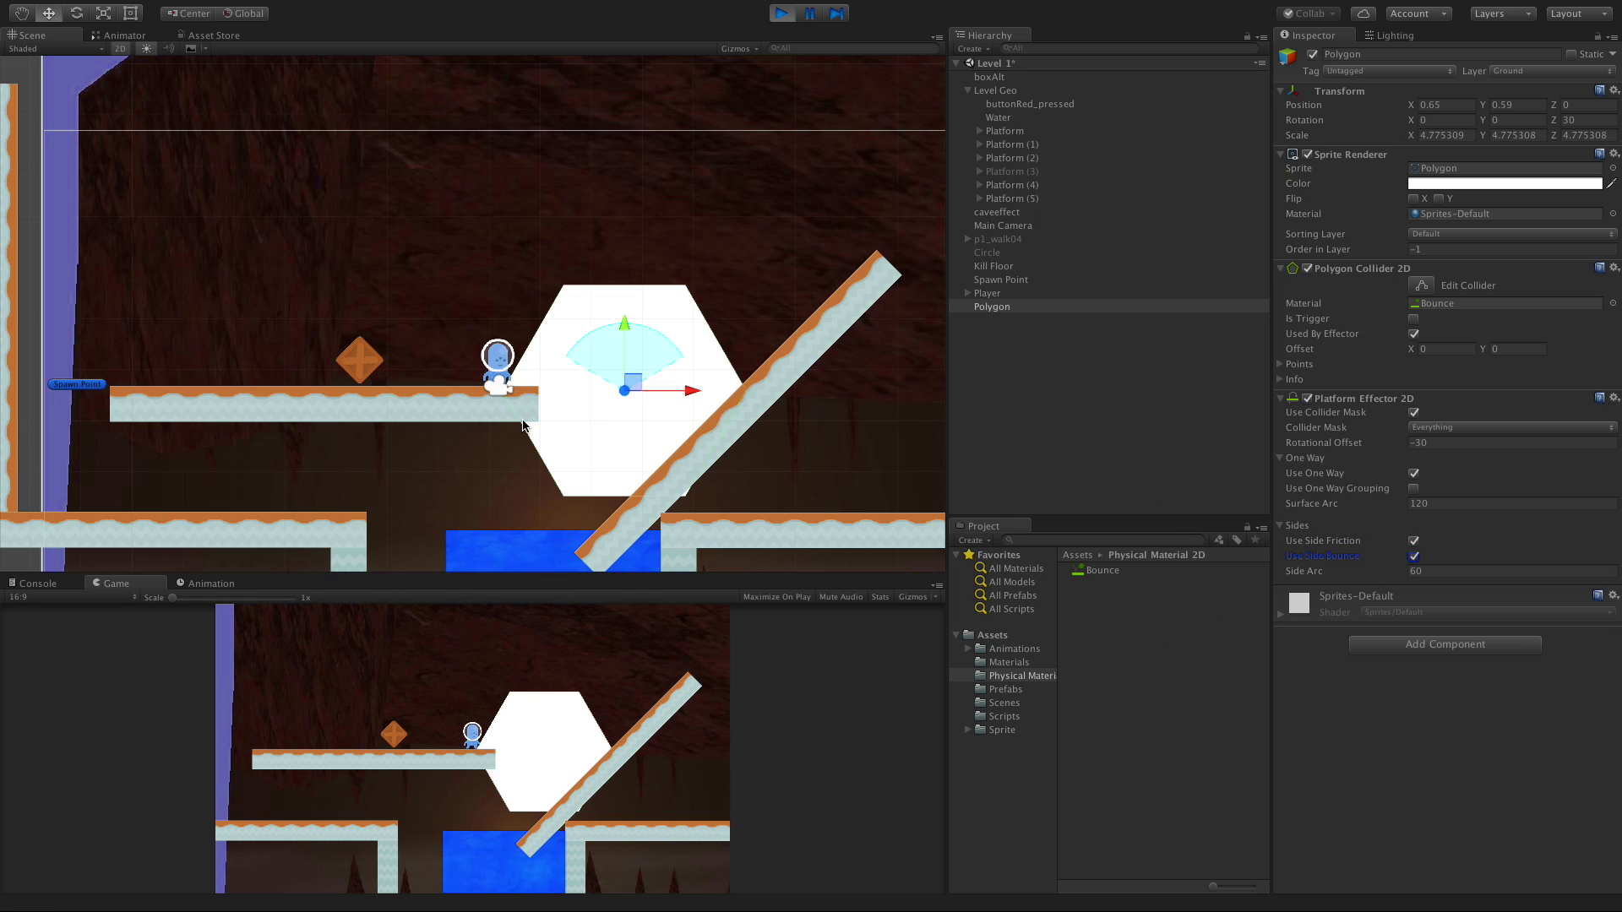
left_click(524, 744)
key("d")
key("space")
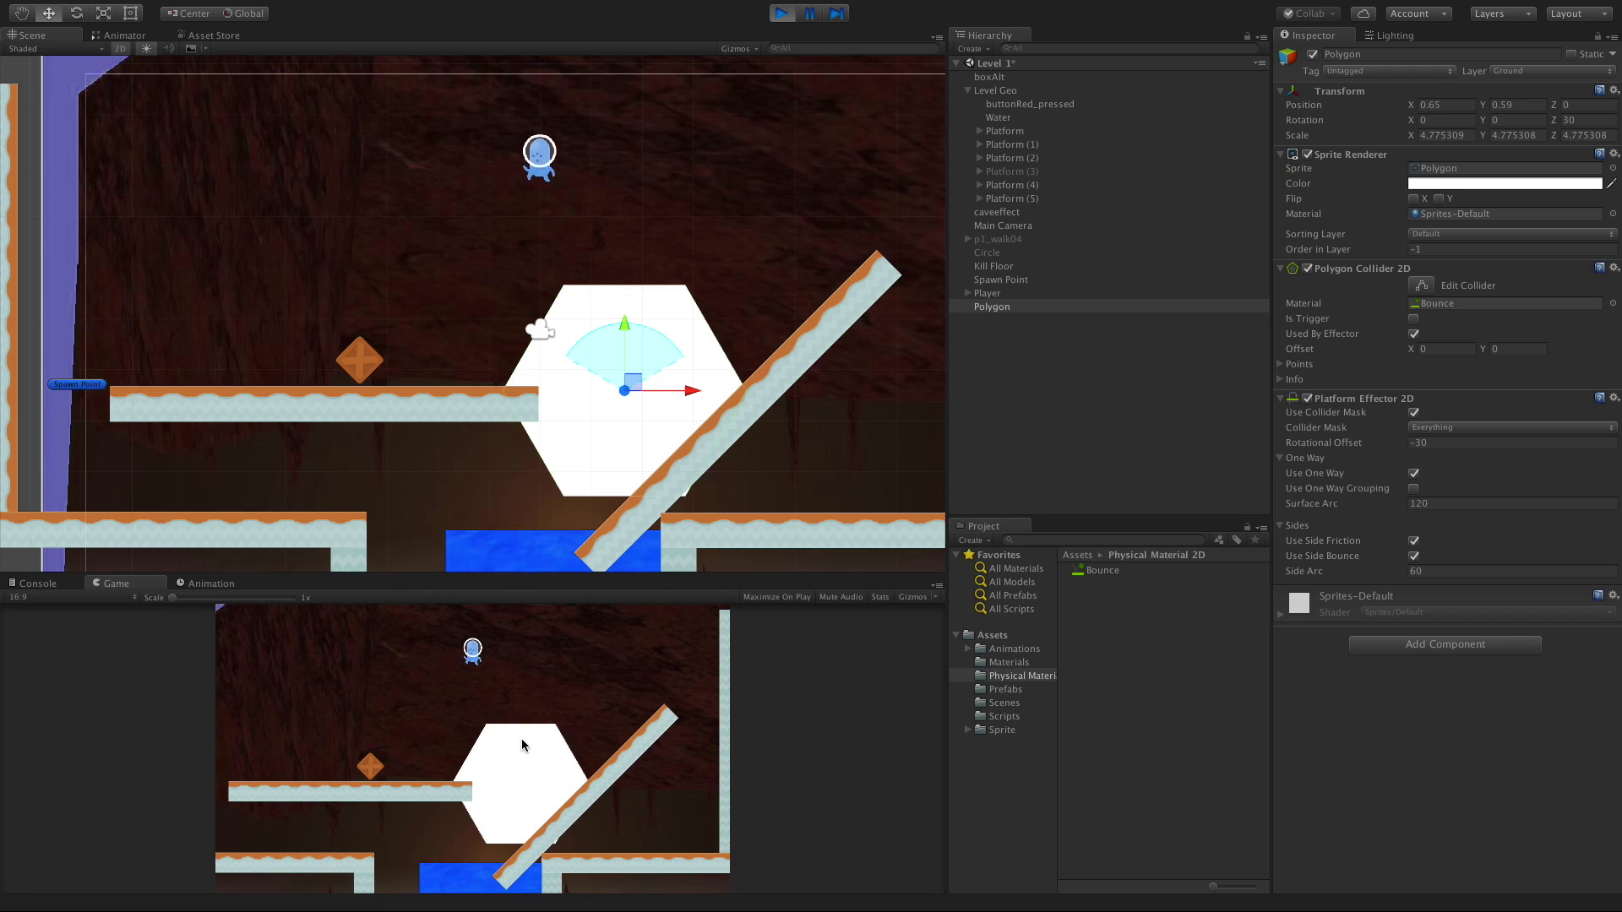
Turn off Use Side Bounce on Polygon, check the character against the hexagon's side, and stop the game
left_click(1414, 557)
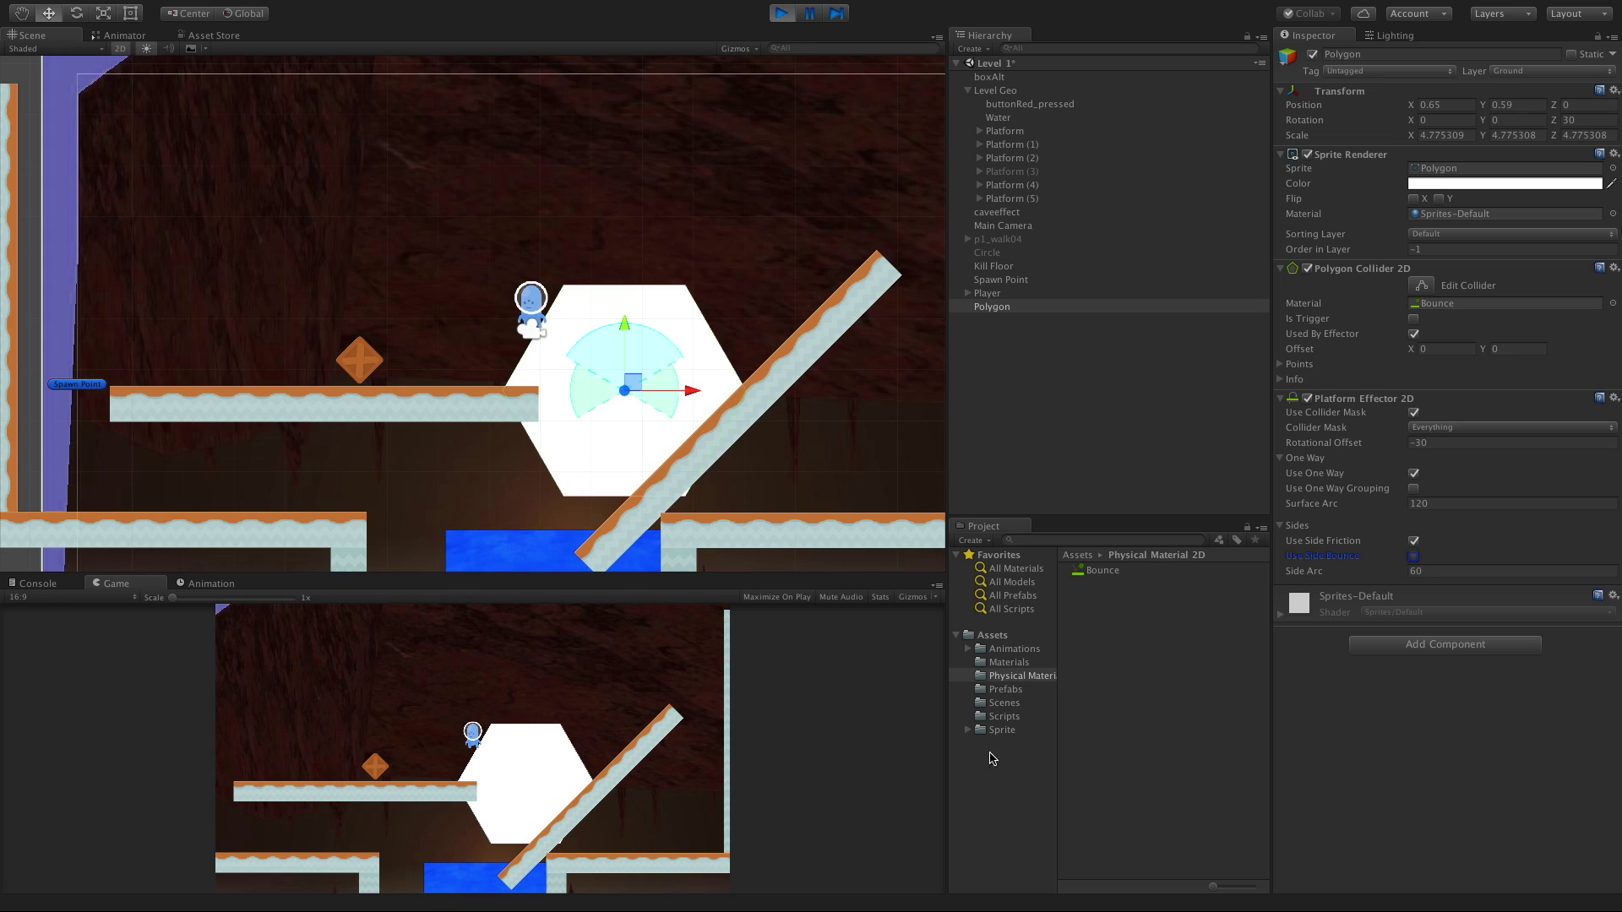
left_click(547, 721)
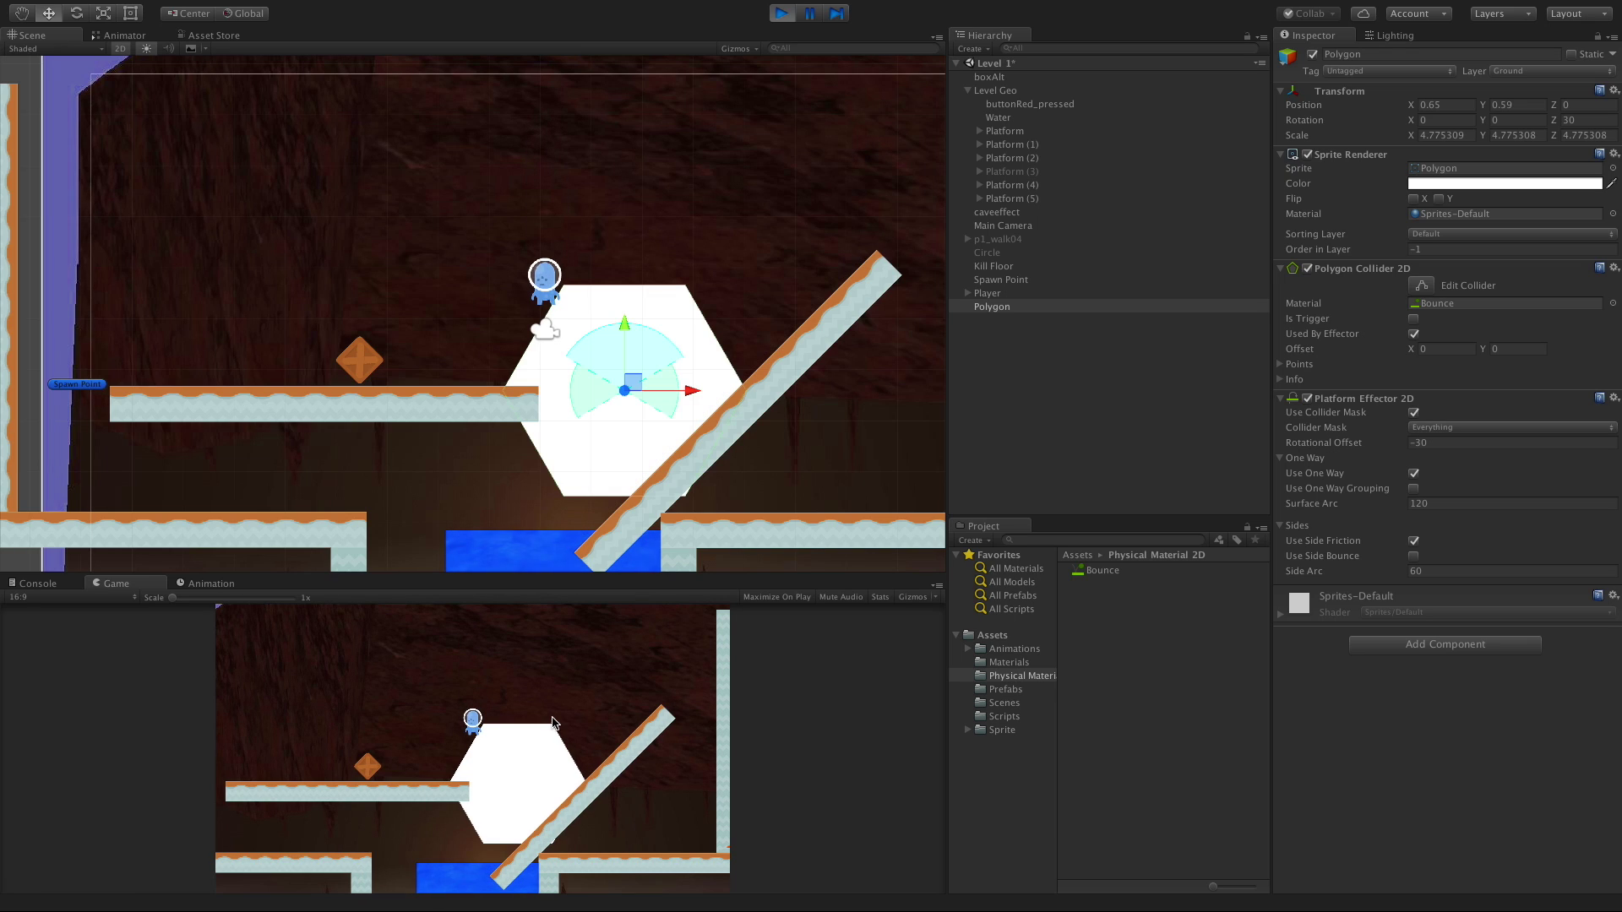
left_click(781, 13)
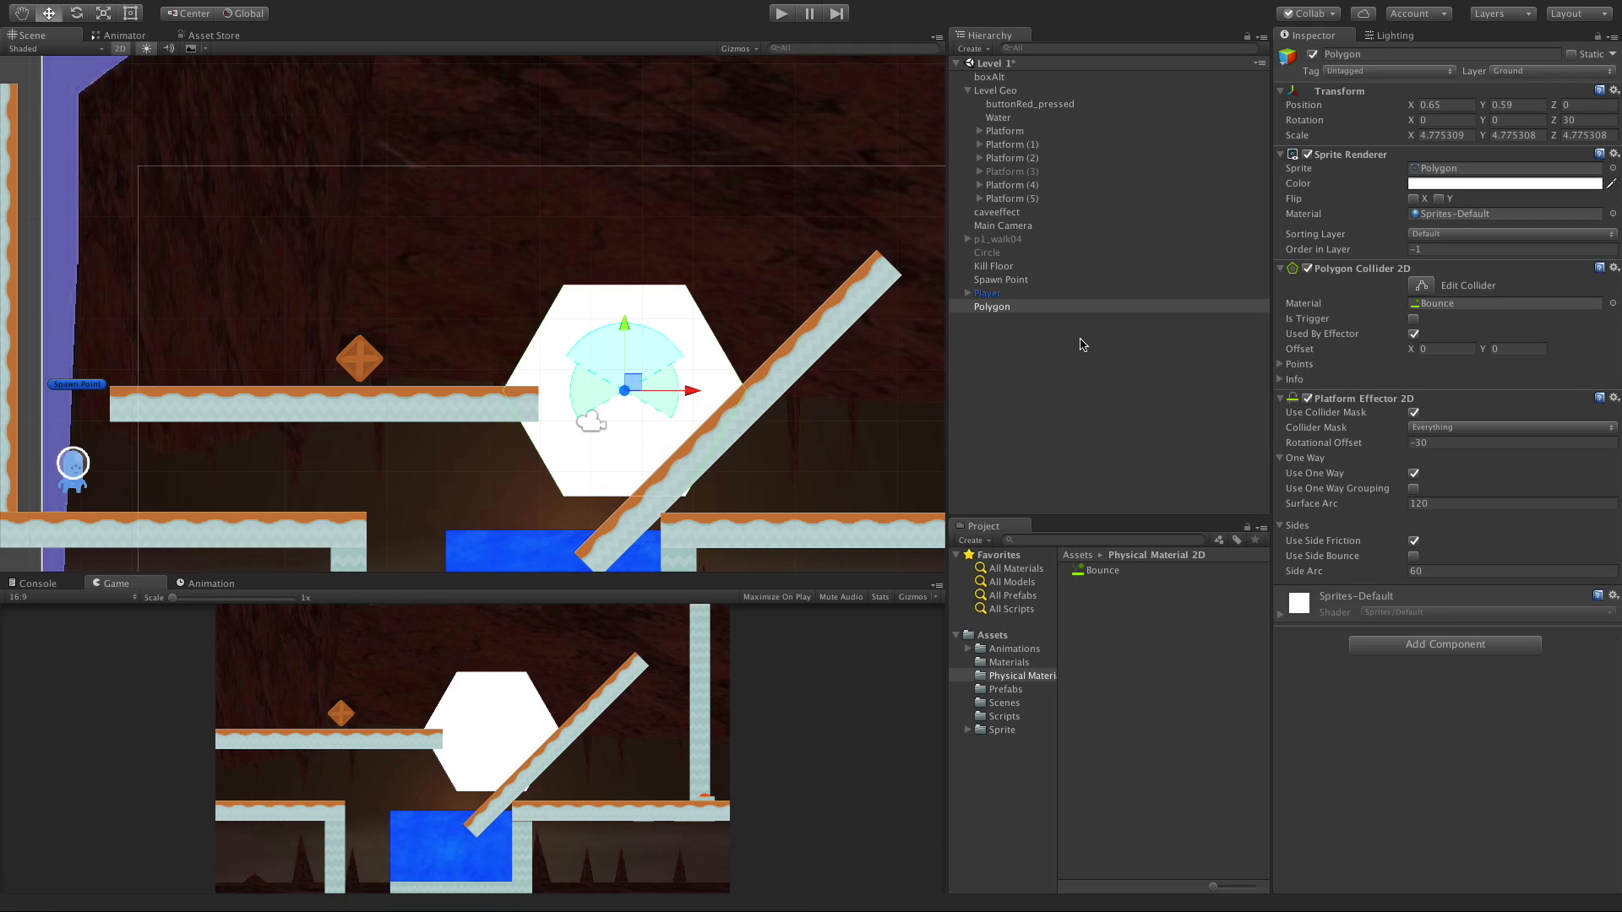